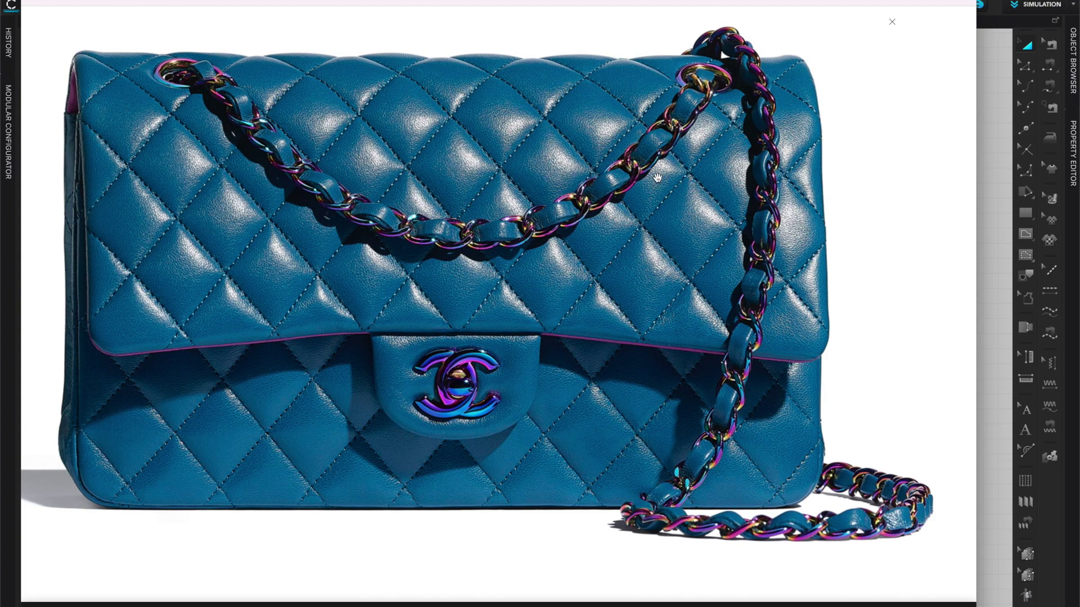
Return to CLO's 2D pattern window and draw an internal ellipse around the middle chain link on the reference photo pattern
key("super+Tab")
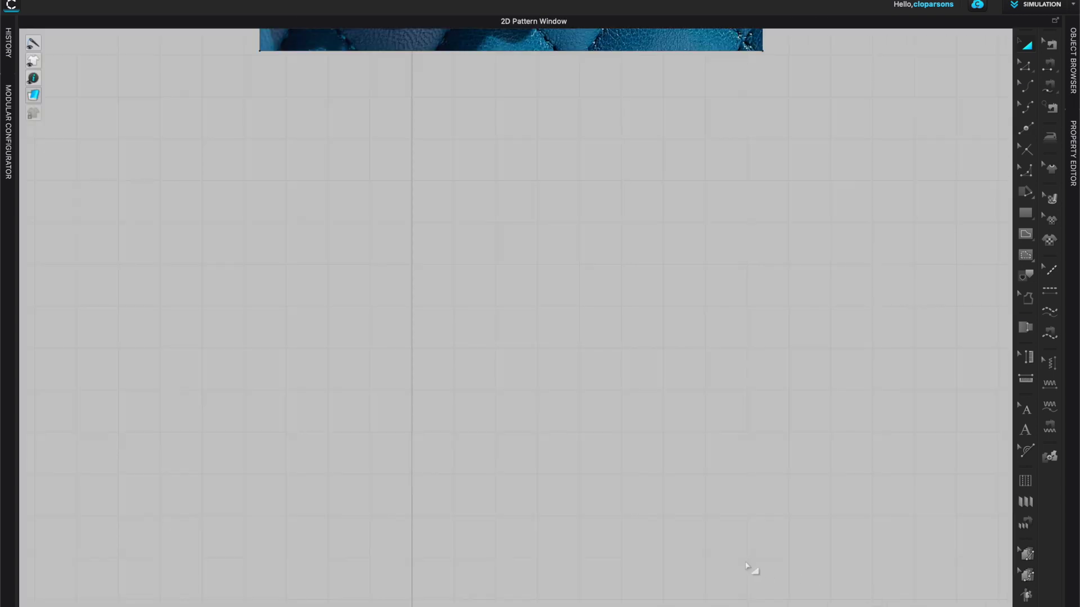
middle_click_drag(671, 288, 717, 585)
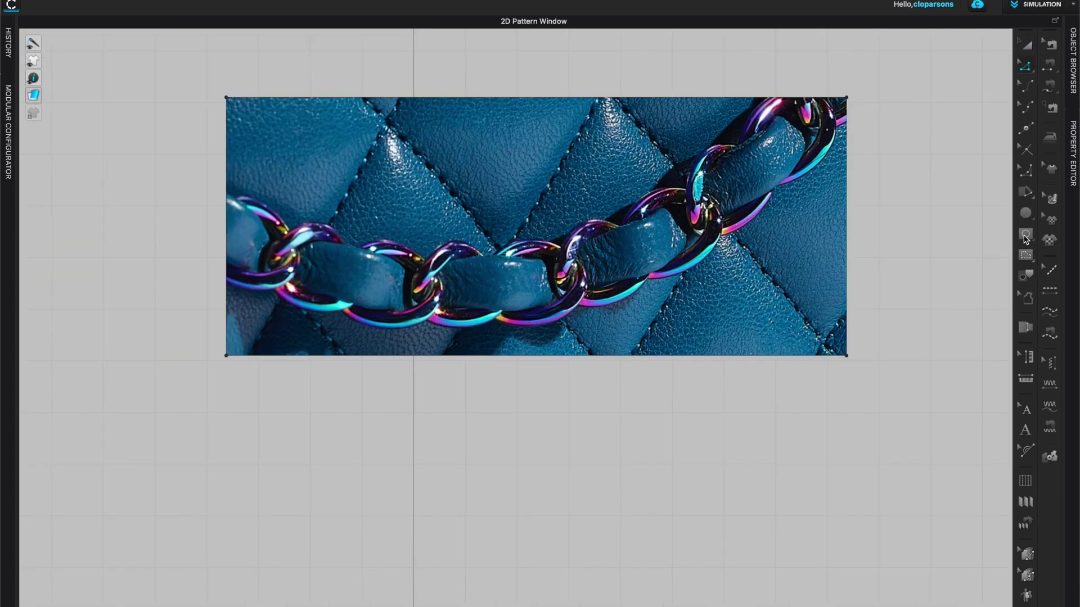
left_click(1025, 236)
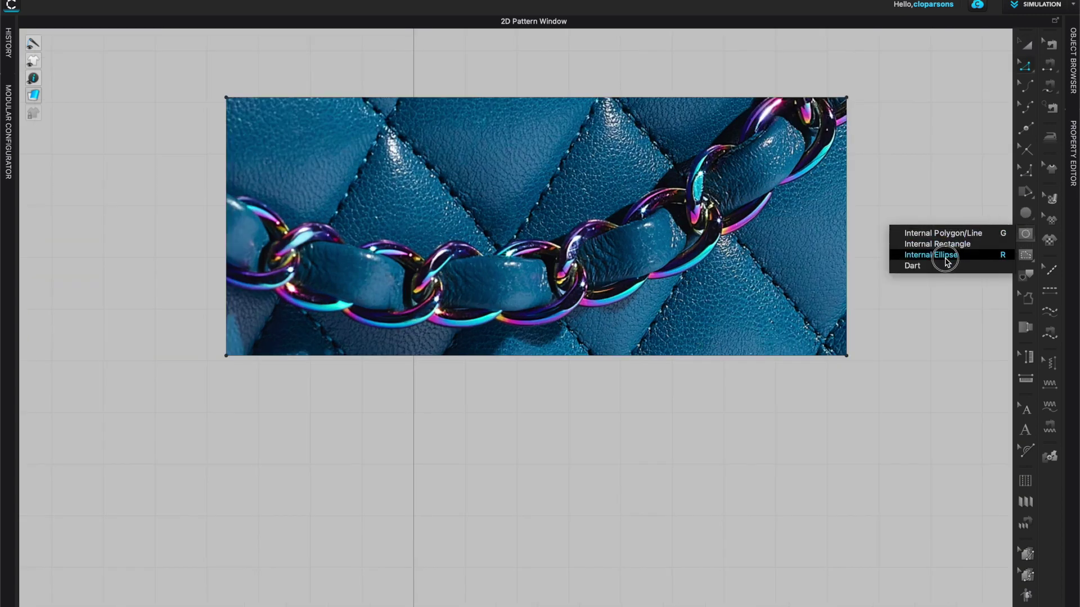
left_click(945, 256)
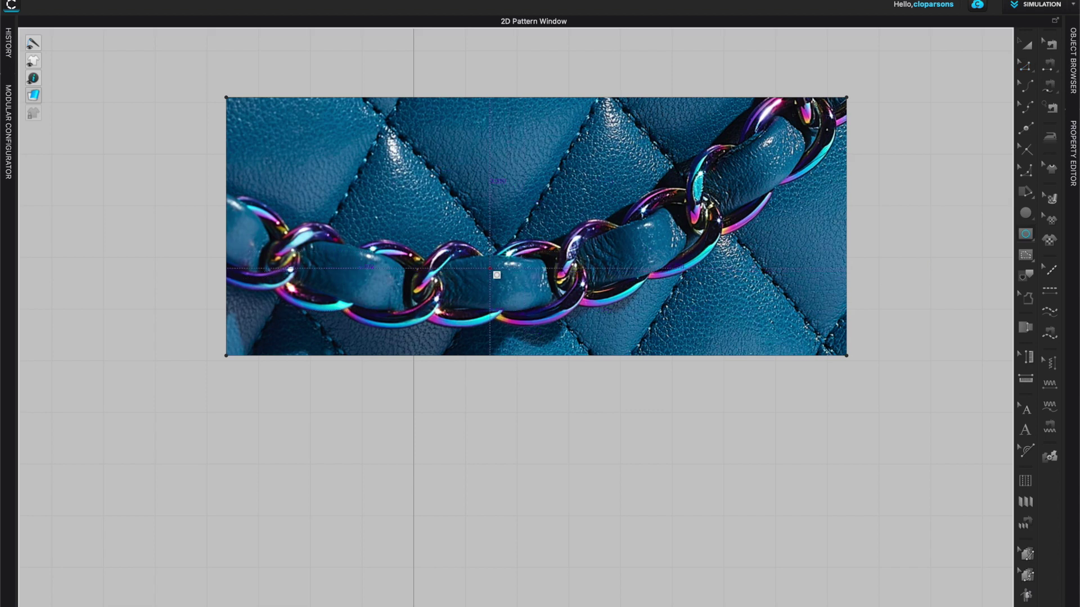
left_click_drag(471, 240, 595, 337)
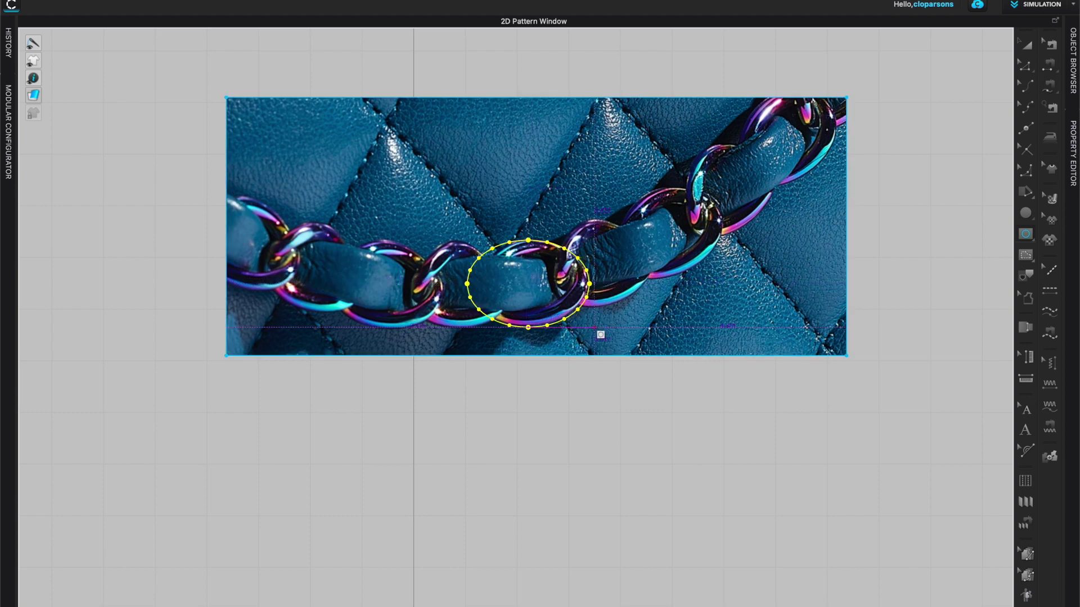
Shrink the internal ellipse slightly in width and height to fit the chain link in the photo
left_click(1024, 46)
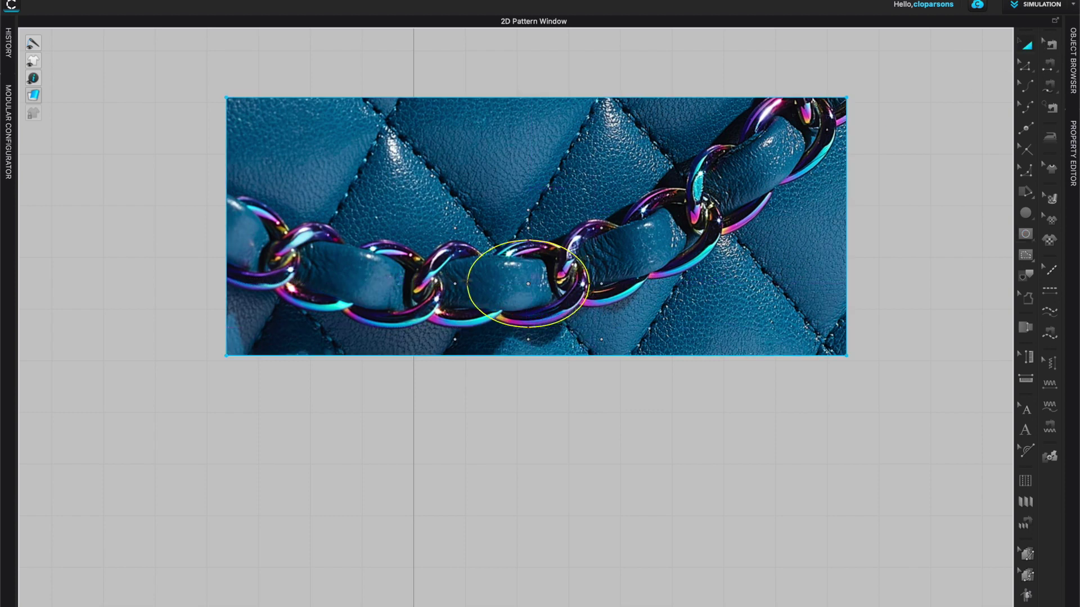
left_click_drag(456, 284, 461, 284)
left_click_drag(531, 228, 531, 230)
Clone the link-shaped internal ellipse as a separate pattern and place it just below the reference photo
left_click(1035, 67)
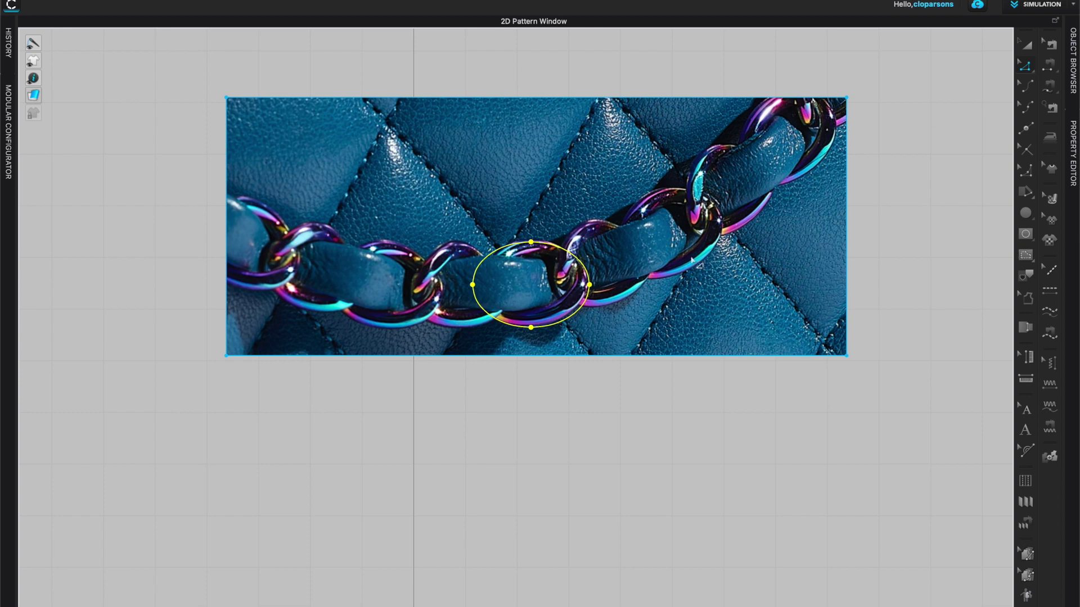
right_click(582, 310)
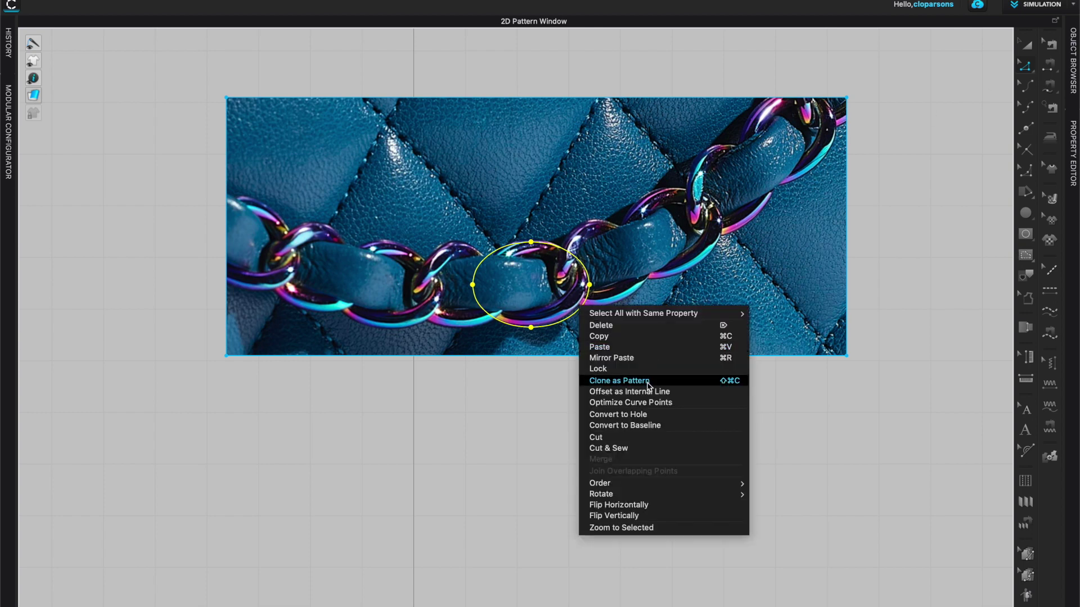
left_click(647, 381)
left_click(544, 473)
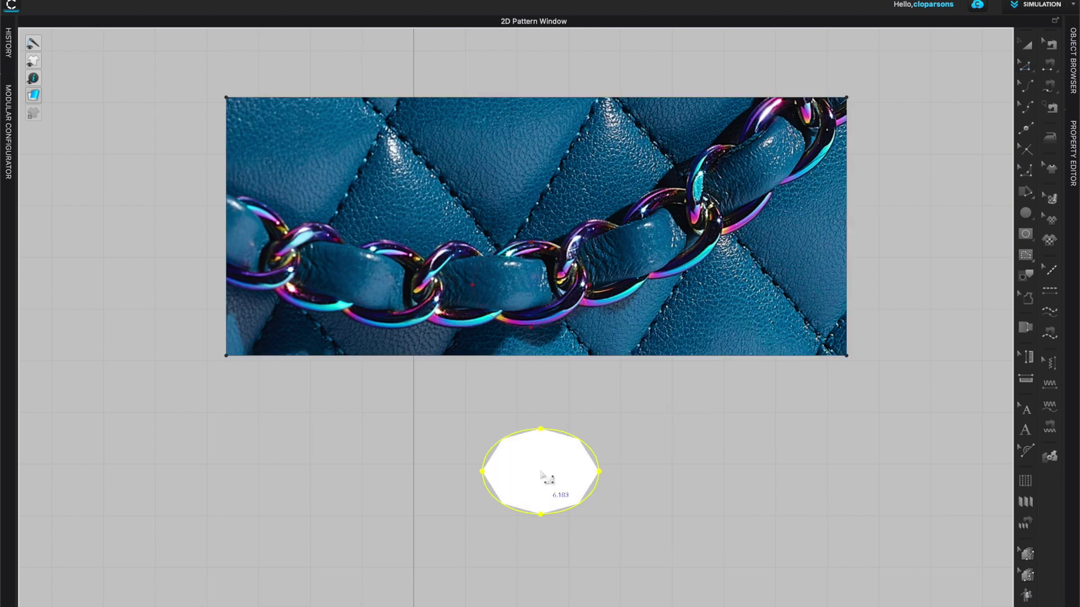
Offset the cloned ellipse inward as one internal line at 0.150 in and convert that line to a hole
scroll(836, 379, "down", 5)
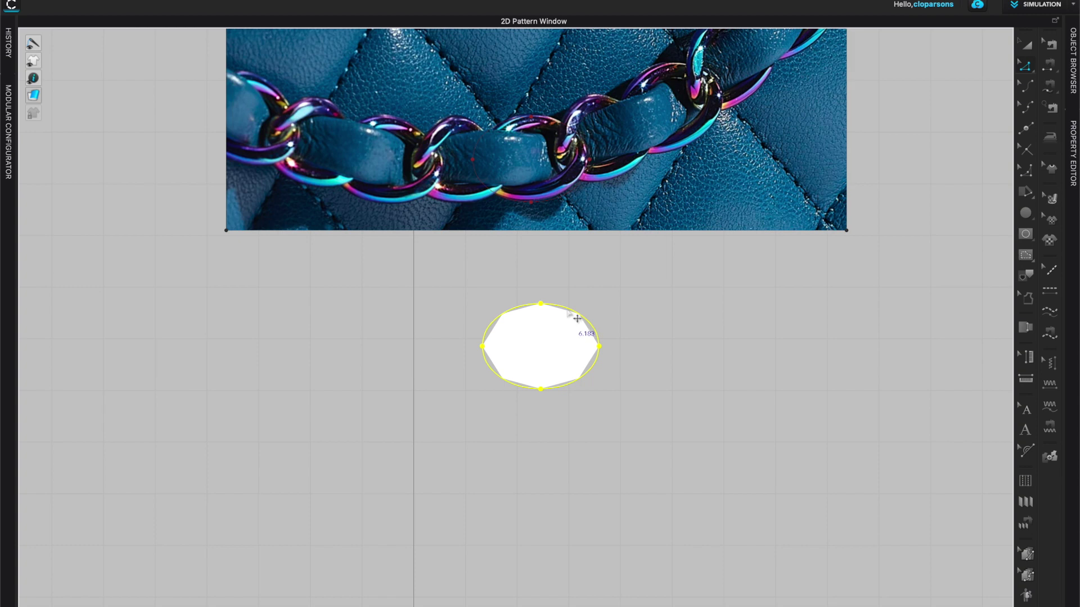
right_click(567, 309)
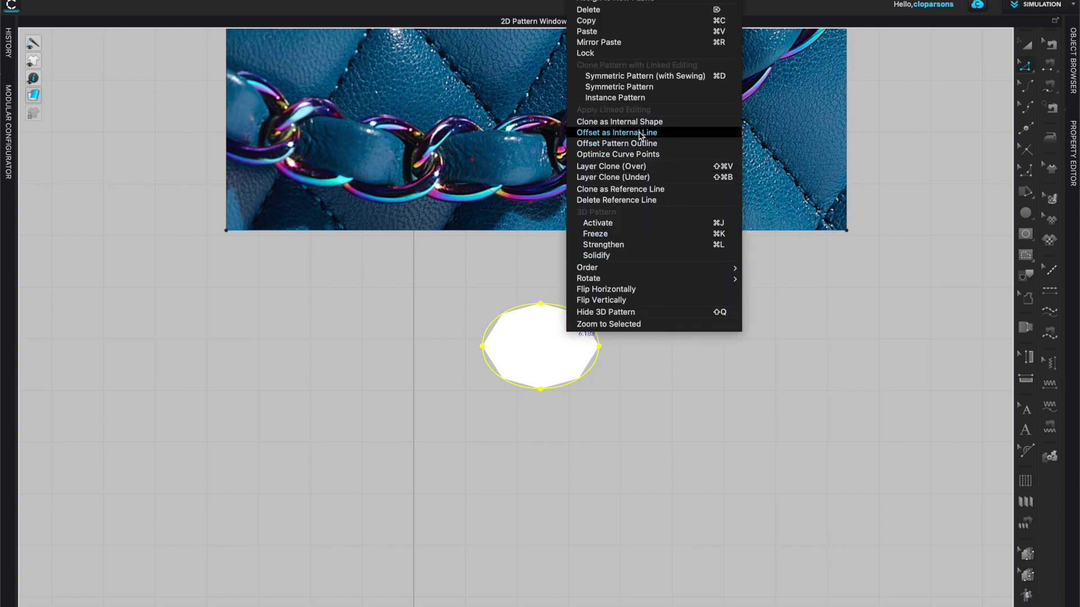
left_click(624, 132)
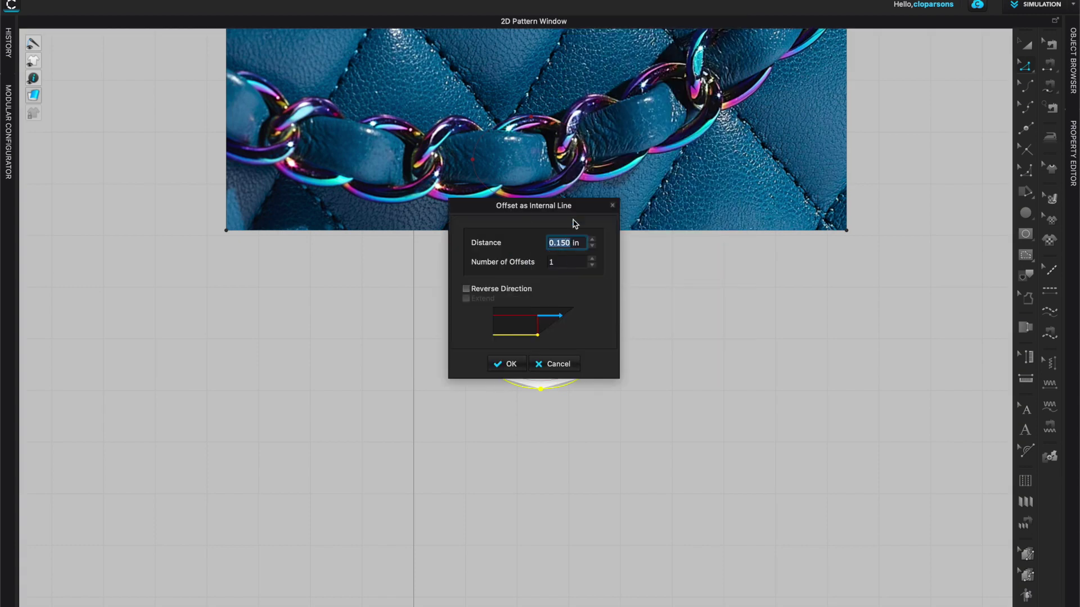
left_click_drag(591, 205, 781, 226)
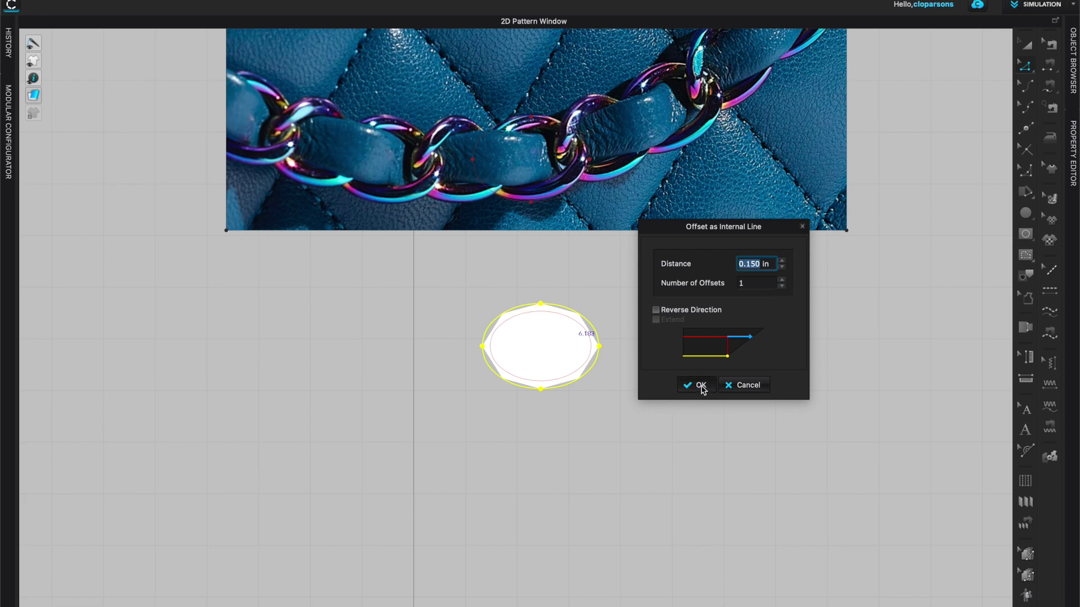
left_click(696, 385)
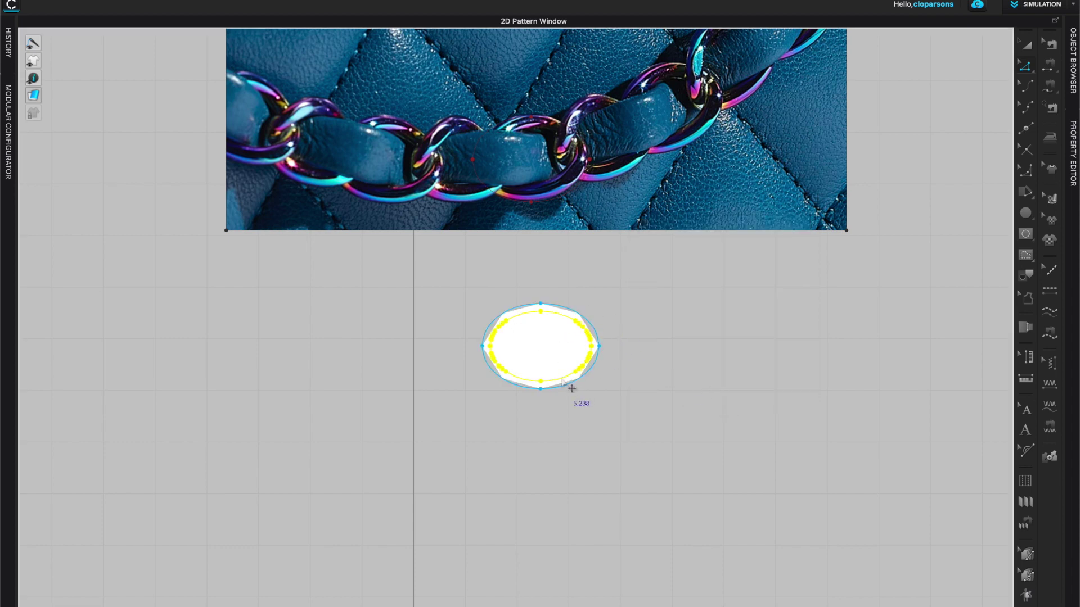
right_click(563, 379)
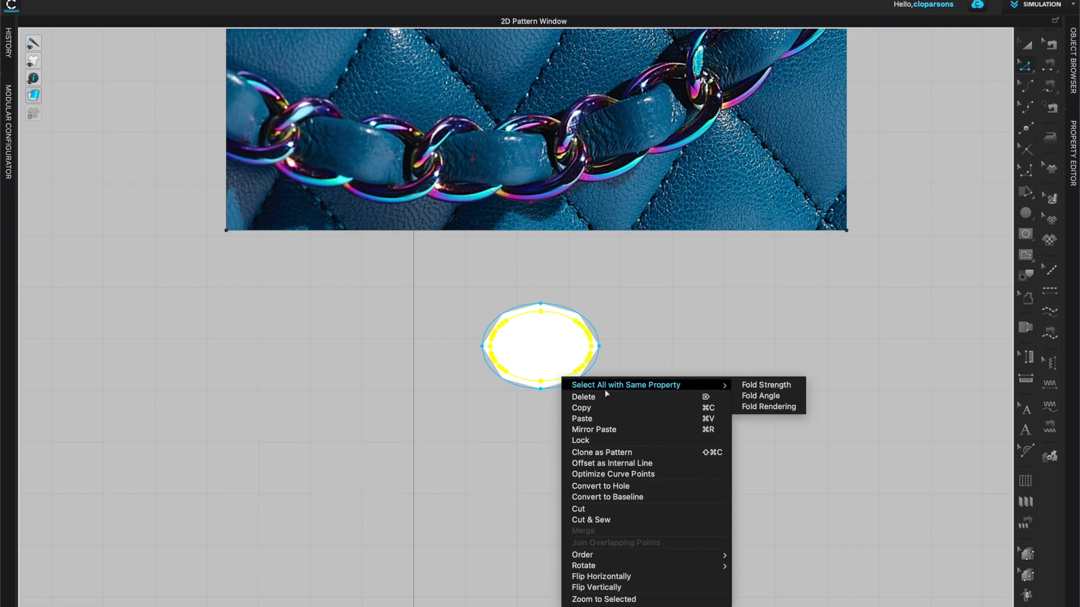
left_click(622, 487)
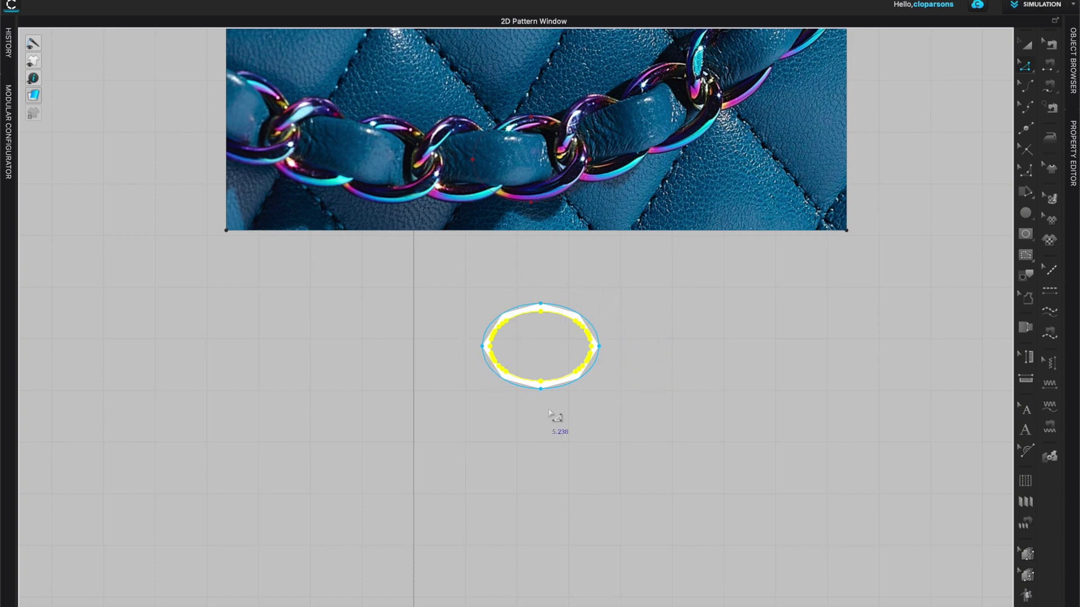
Measure the link's overall width between its two side points on the 3D garment with a linear measurement
scroll(529, 383, "up", 3)
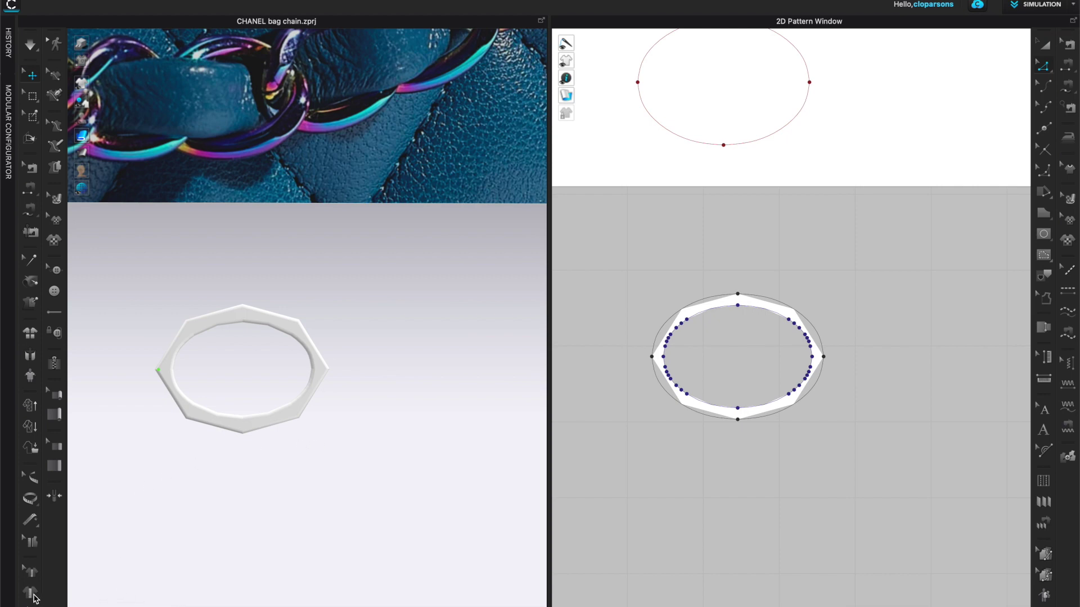
left_click(31, 594)
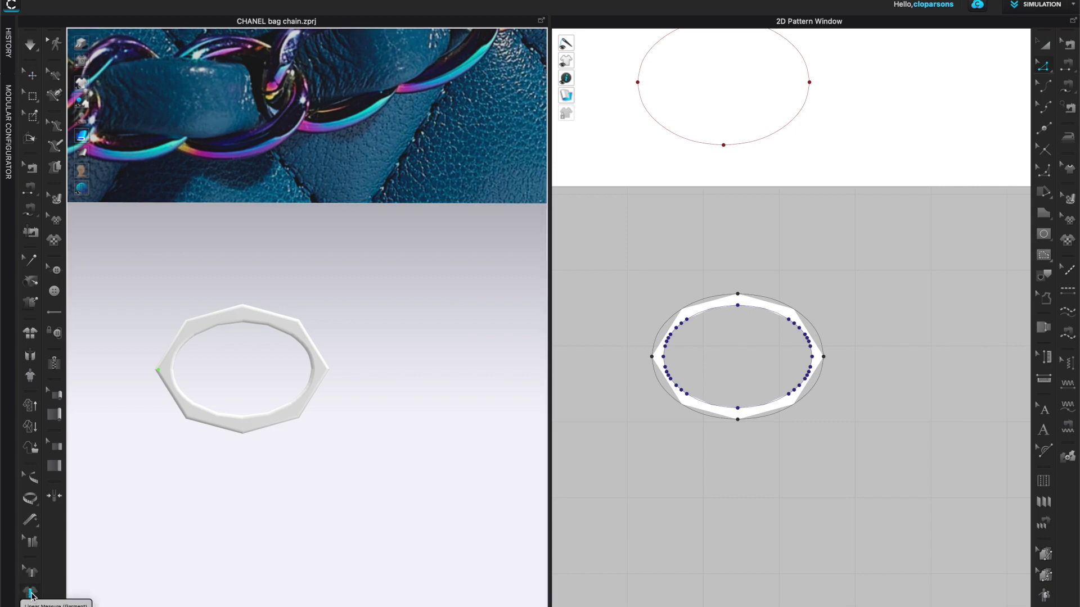
scroll(231, 394, "up", 2)
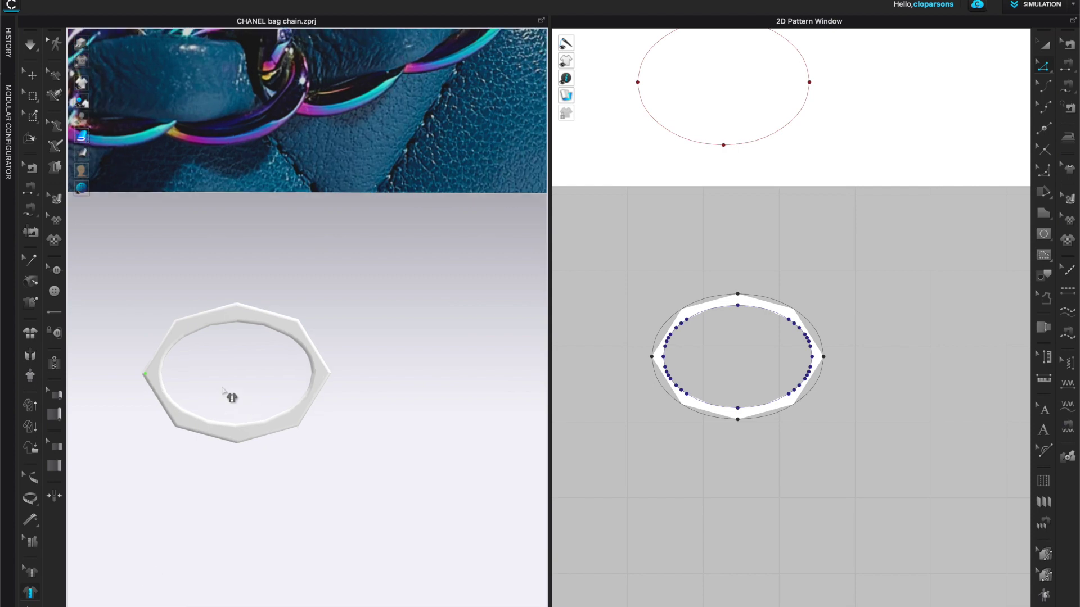
left_click(170, 371)
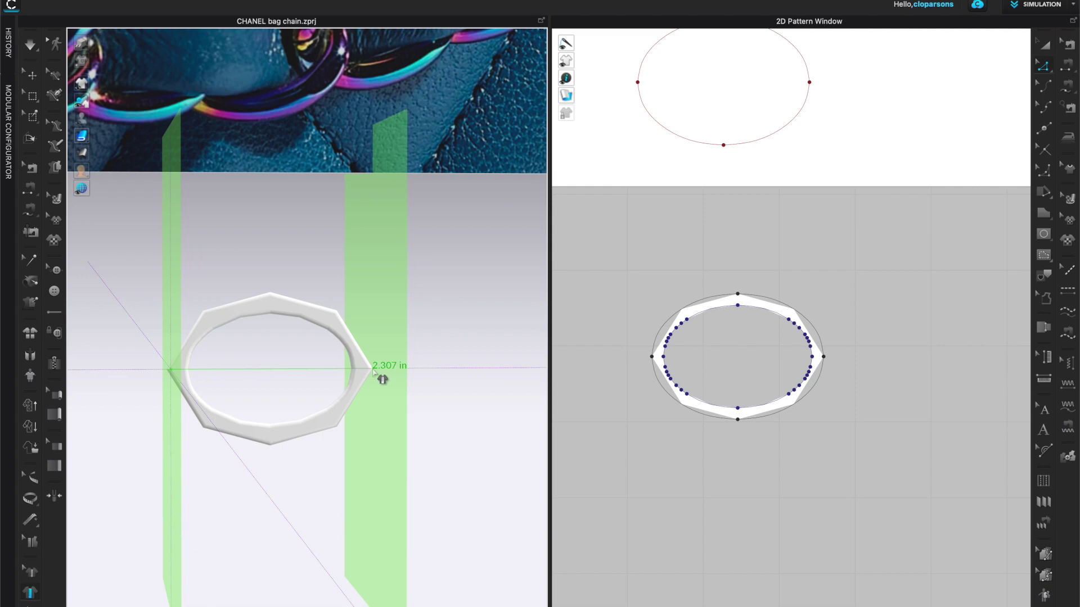
left_click(373, 371)
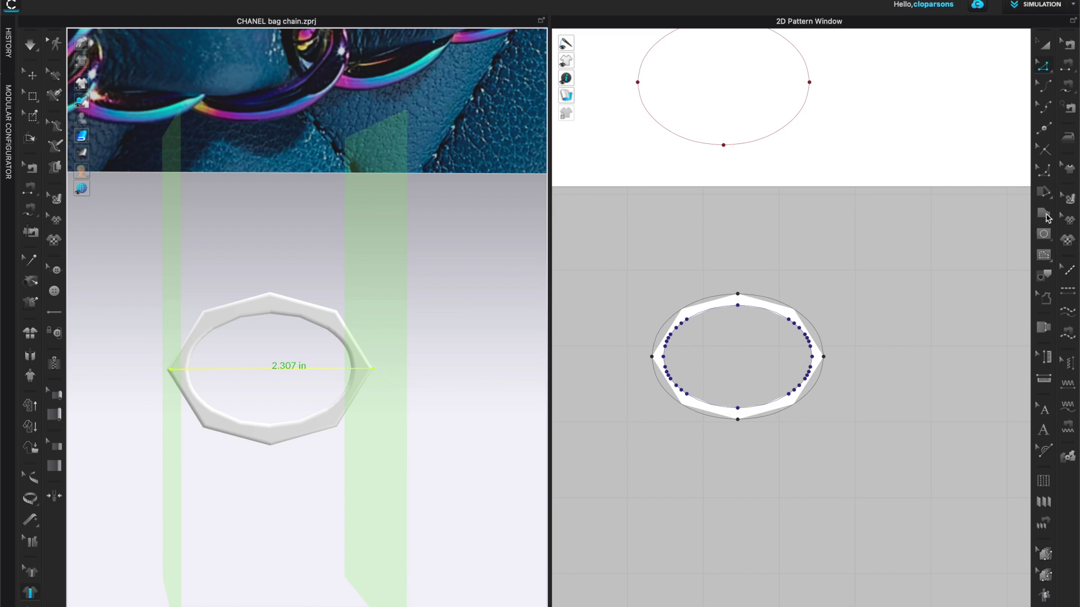
Check the link's width in 2D by stretching a polygon line between the outline's two side points
left_click(1044, 215)
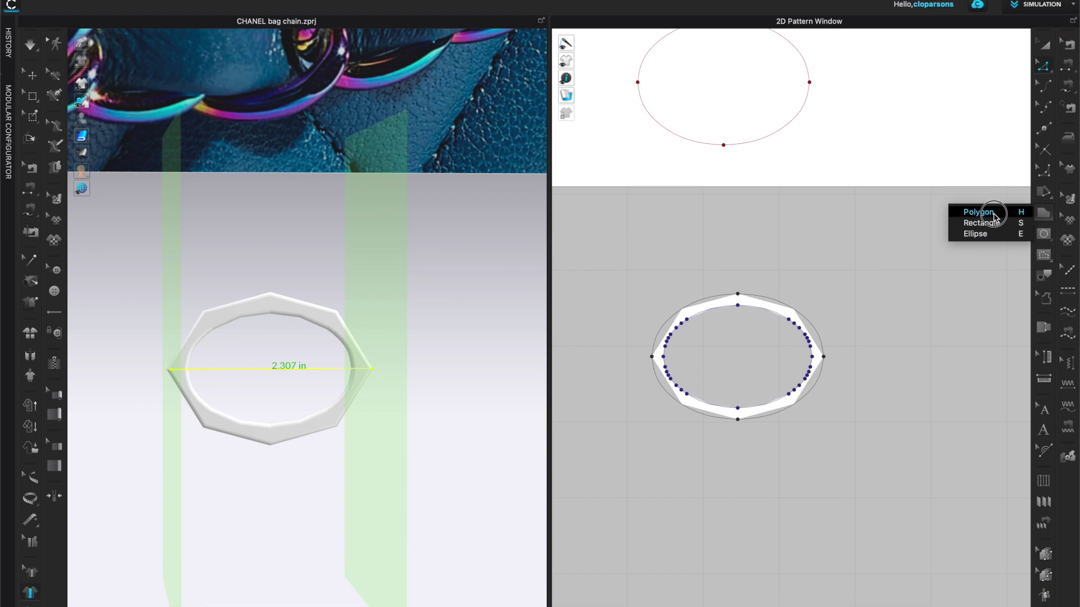
left_click(981, 212)
scroll(908, 307, "up", 3)
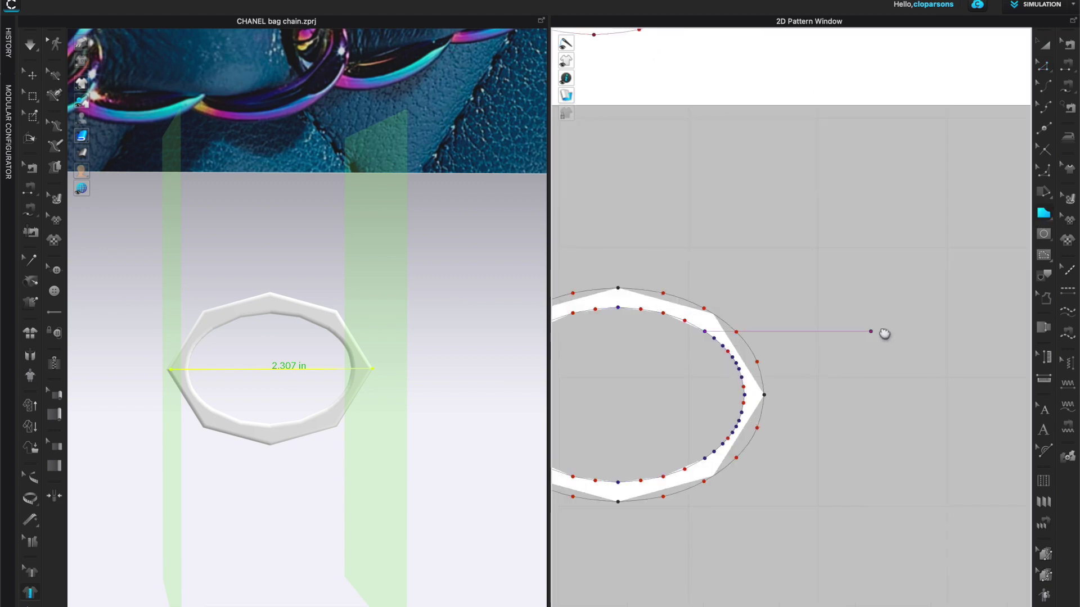
middle_click_drag(877, 330, 1020, 291)
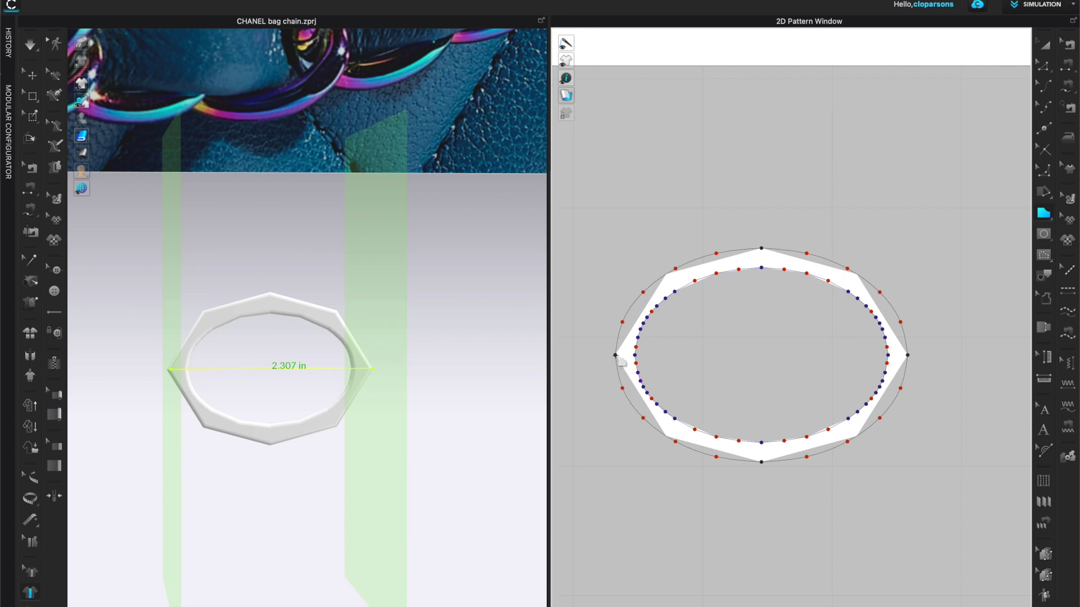
left_click(615, 354)
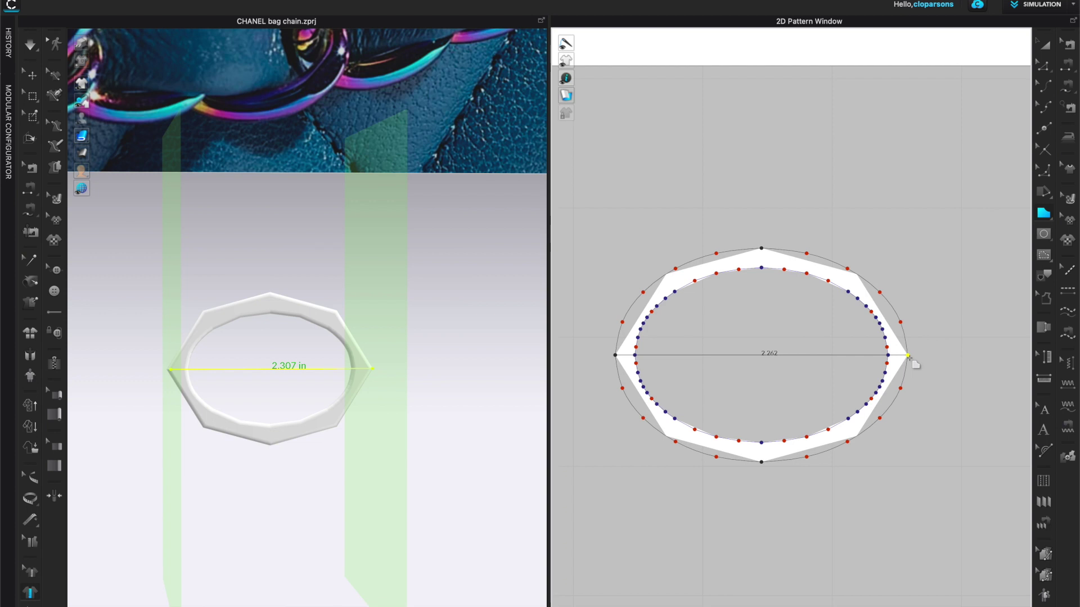
Scale the whole link pattern down proportionally by about a third
key("a")
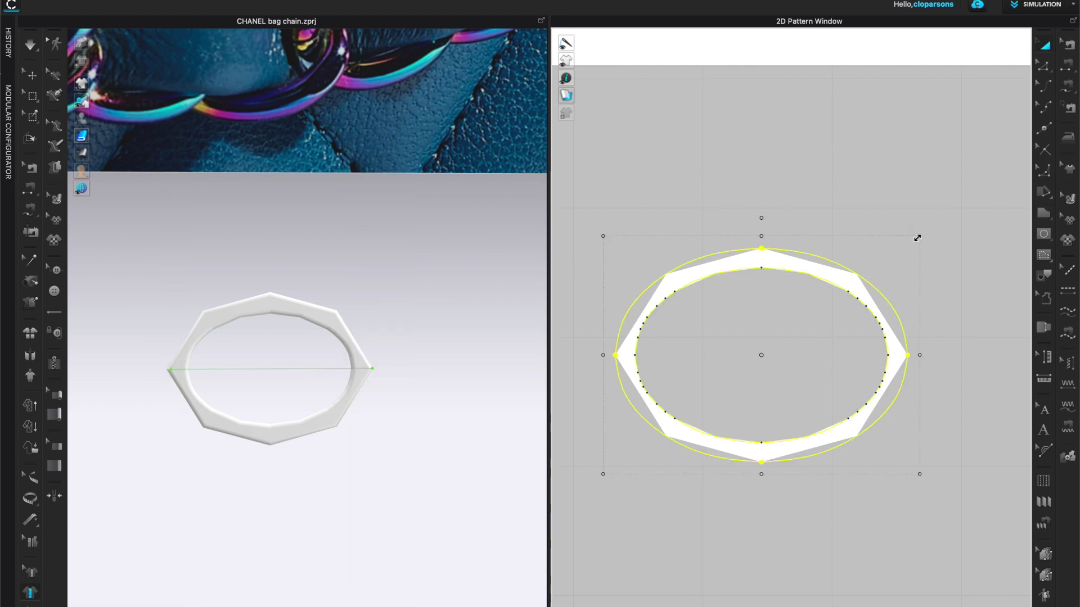
left_click_drag(918, 238, 828, 303)
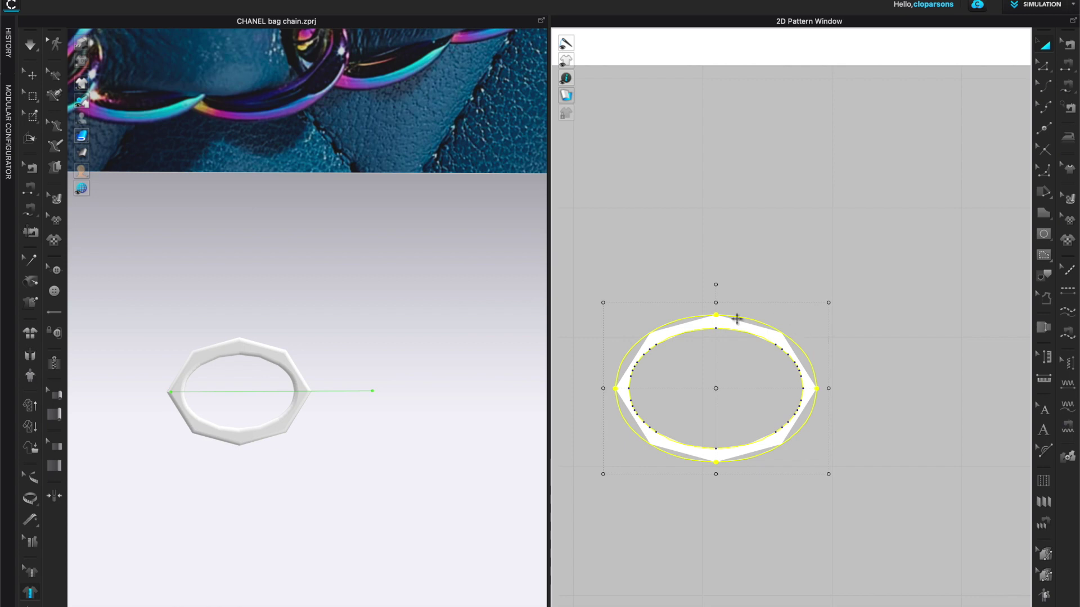
right_click_drag(909, 366, 993, 325)
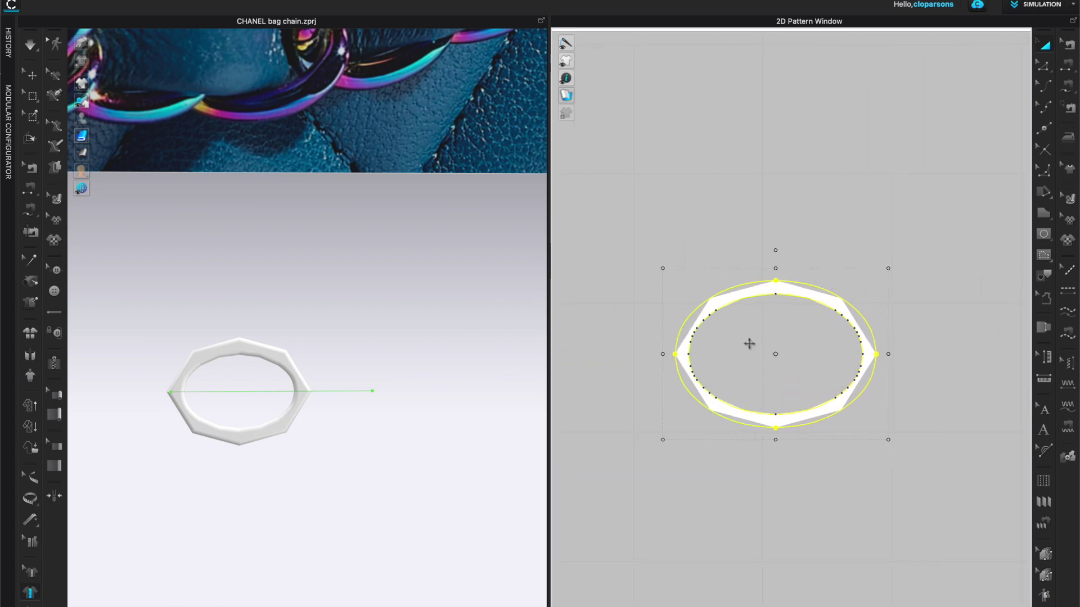
Compare with the bag photo in Safari, return to CLO, and scale the link pattern down to less than half its size
key("super+Tab")
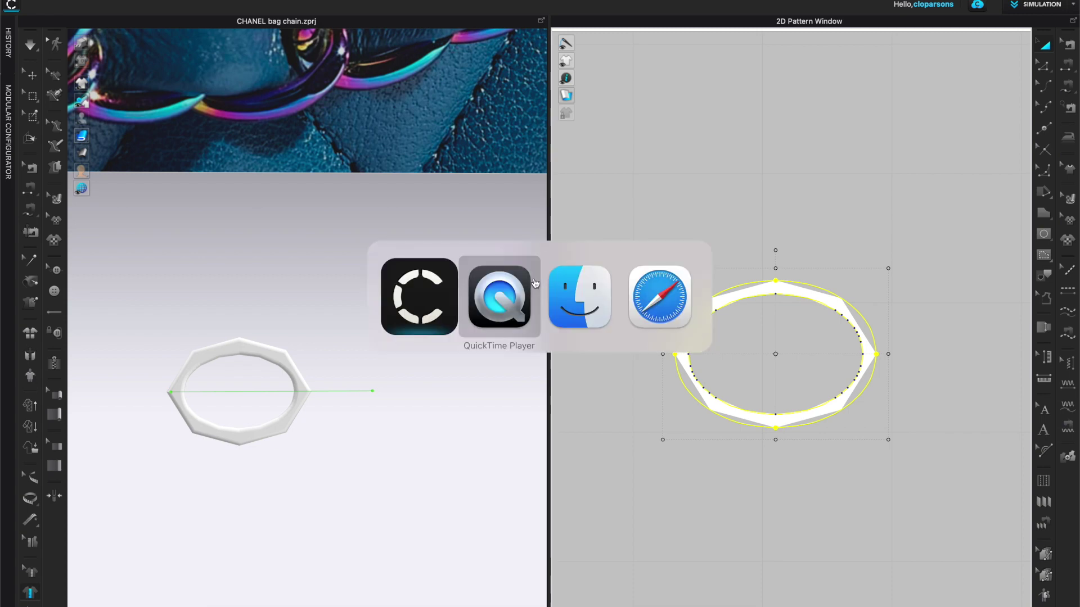
key("super+Tab")
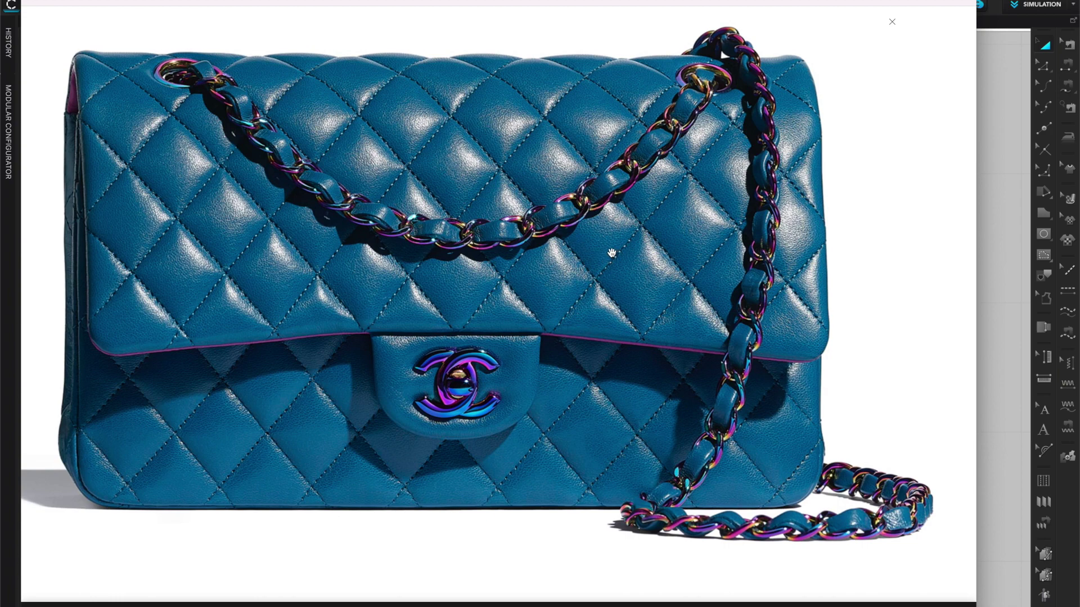
key("super+Tab")
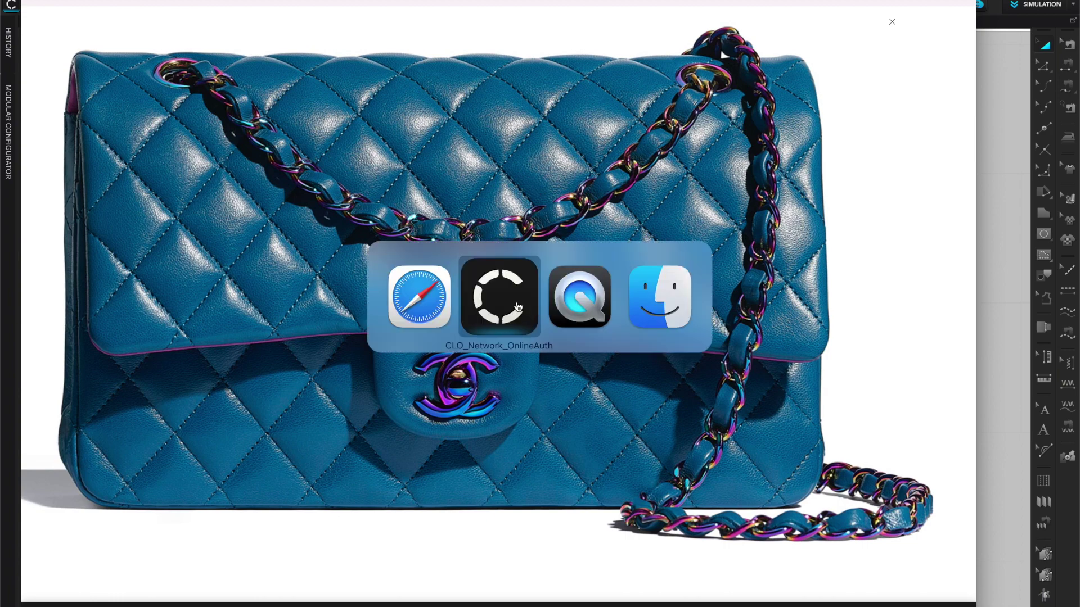
left_click(514, 310)
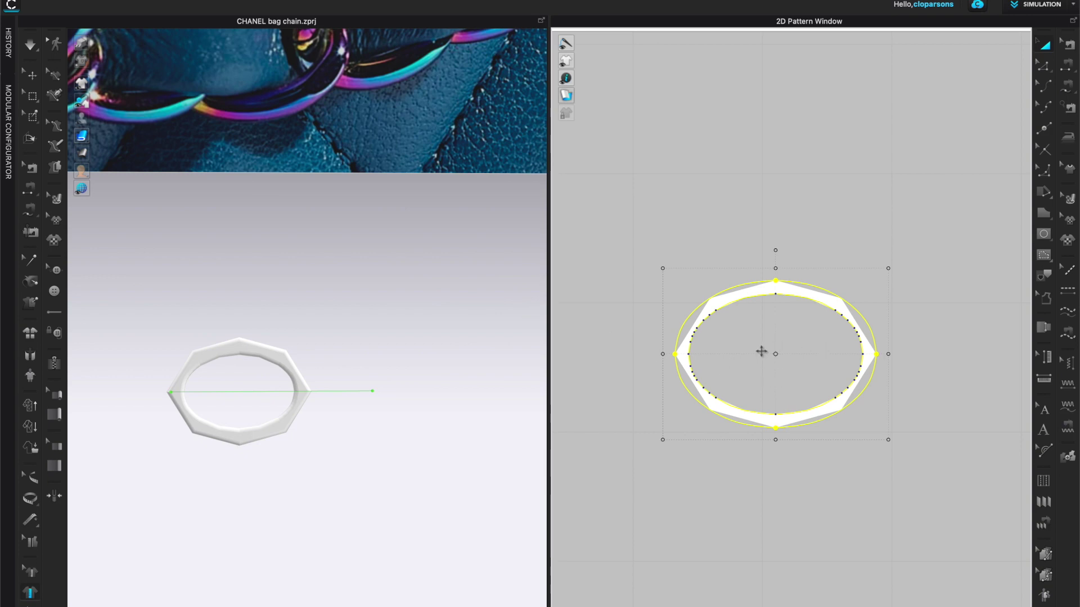
left_click_drag(881, 270, 774, 357)
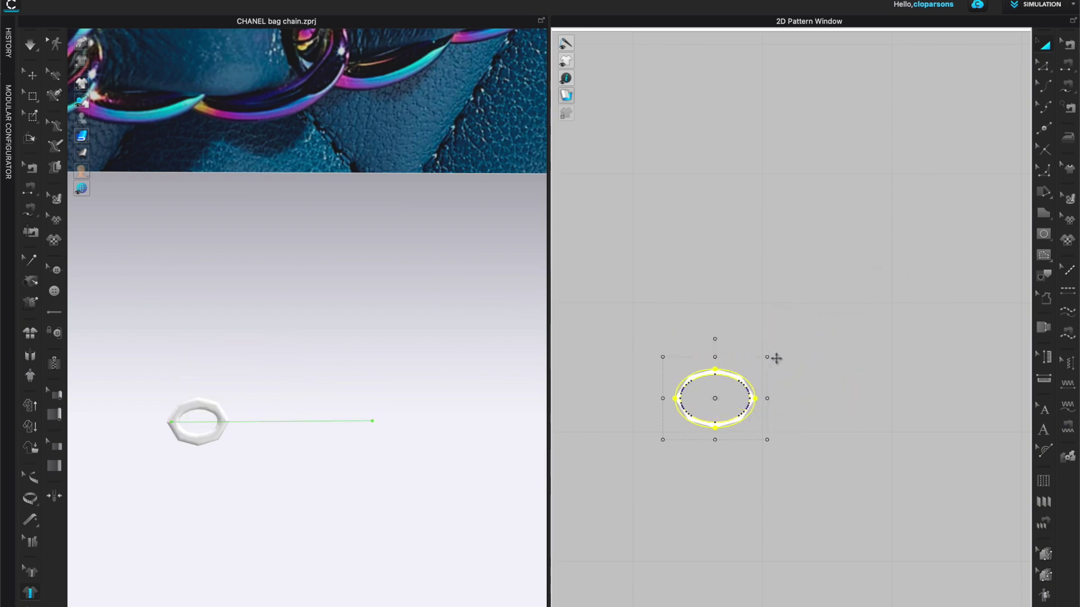
left_click(860, 333)
Move the link pattern slightly sideways and enlarge it a little, keeping its oval proportions
scroll(779, 394, "up", 3)
middle_click_drag(781, 399, 860, 384)
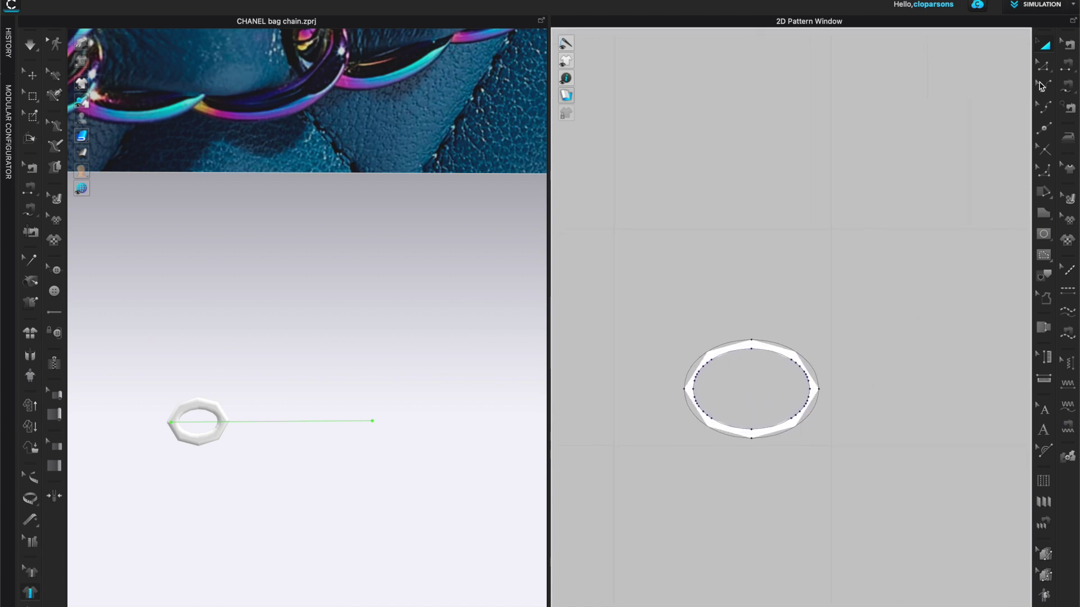
left_click_drag(630, 313, 882, 465)
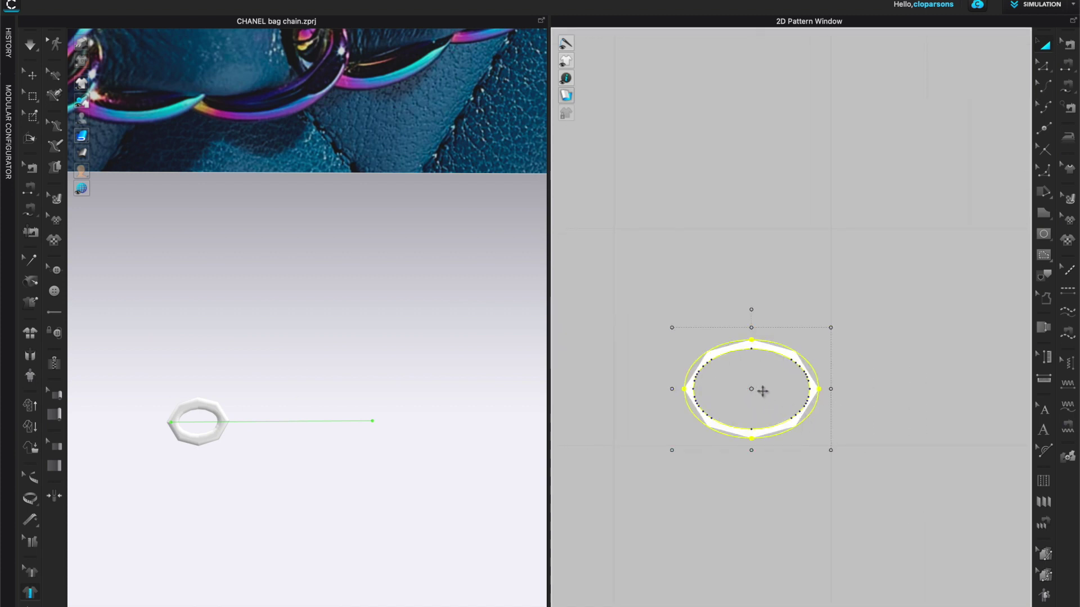
mouse_move(761, 388)
left_mouse_down()
mouse_move(776, 373)
mouse_move(779, 389)
left_mouse_up()
left_click(928, 359)
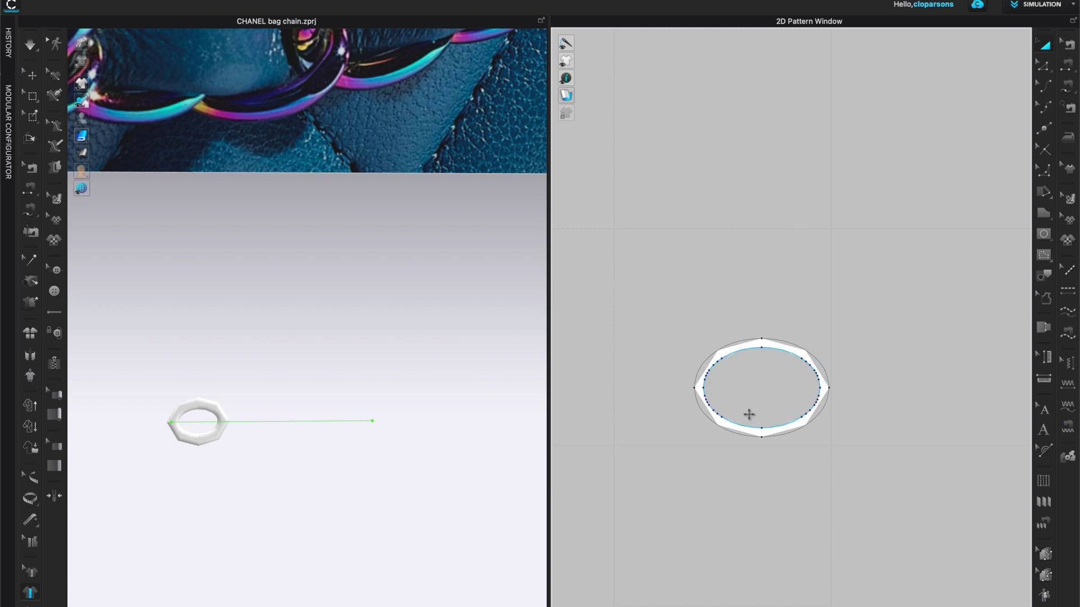
left_click_drag(665, 299, 879, 488)
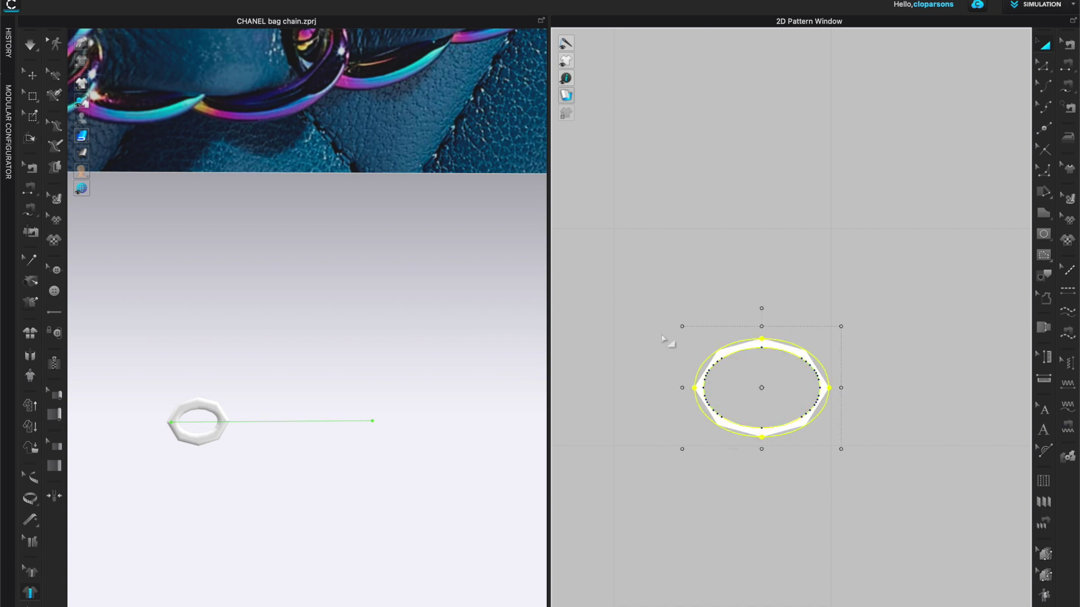
left_click_drag(682, 325, 677, 321)
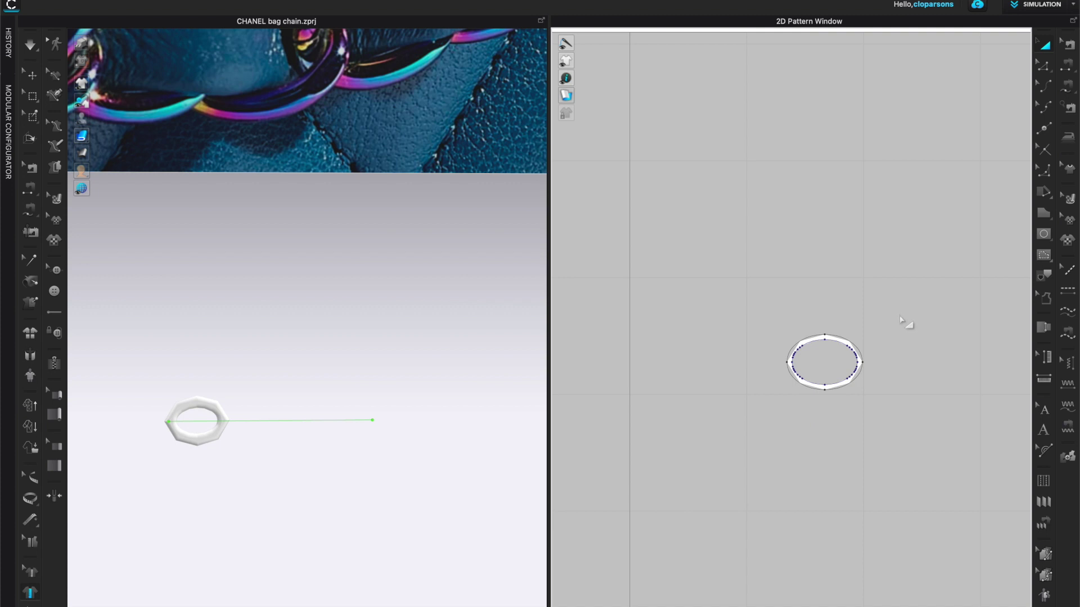
Try to place a copy of the link pattern level with the original and directly beside it
scroll(899, 317, "up", 1)
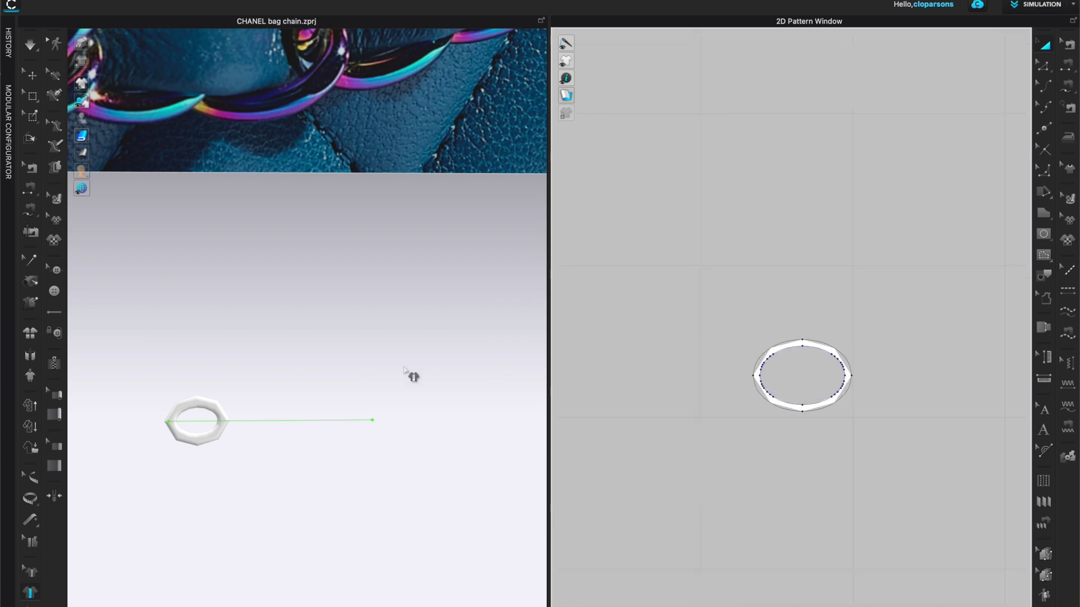
left_click_drag(725, 289, 900, 463)
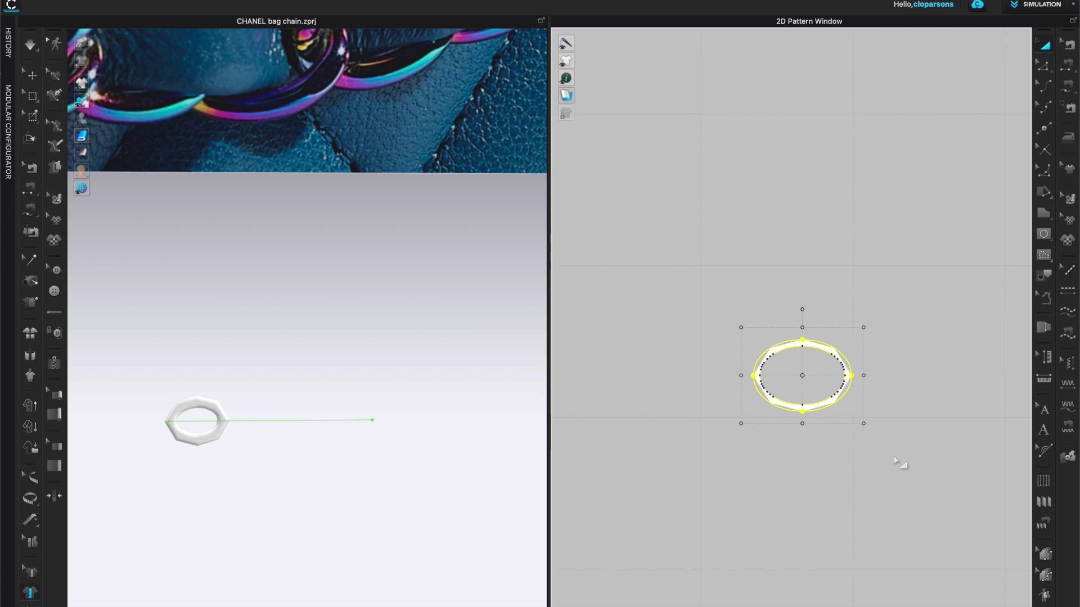
key("ctrl+c")
key("ctrl+v")
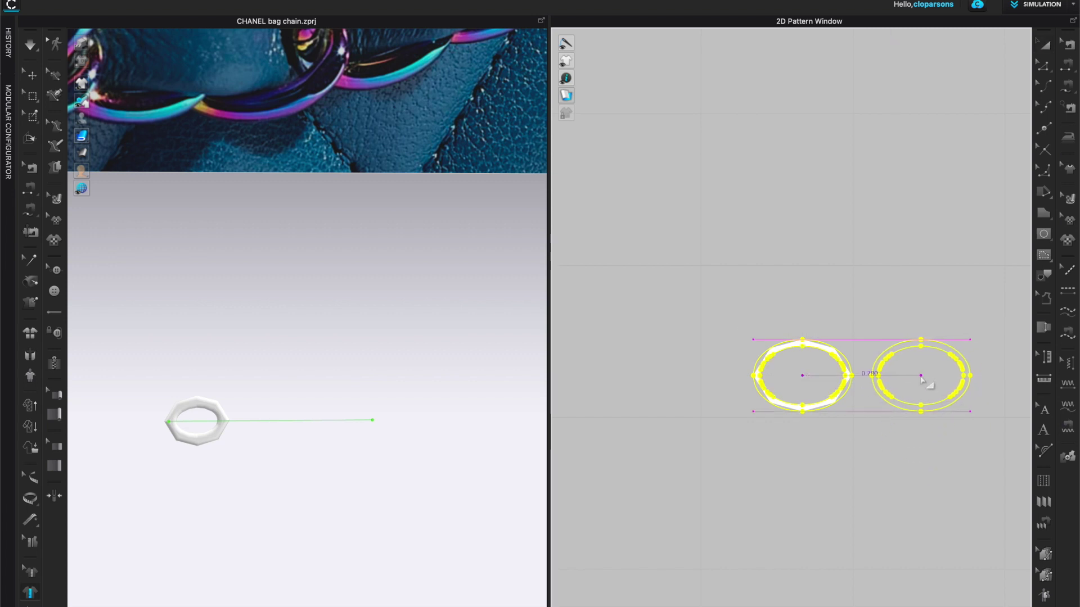
left_click(920, 375)
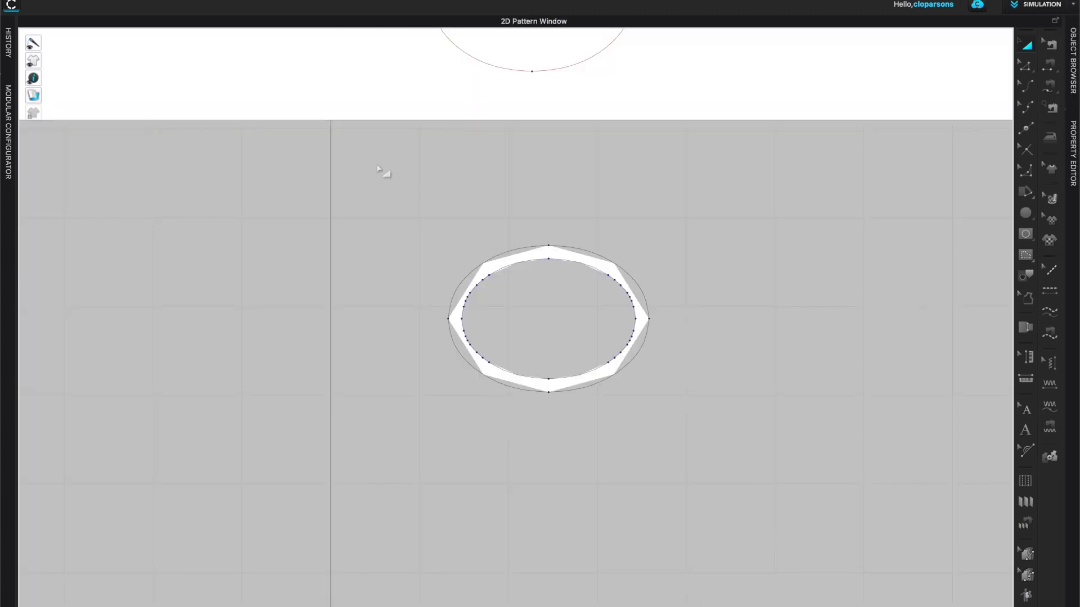
Set the link pattern's Add'l Thickness - Rendering to 2 in its simulation properties
left_click_drag(381, 184, 754, 475)
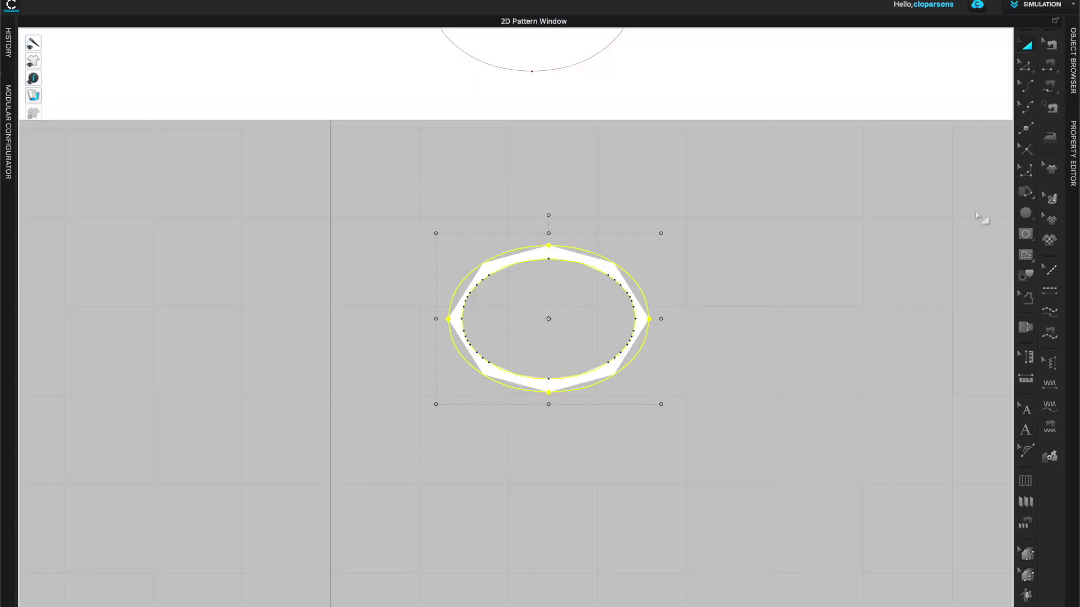
left_click(1073, 51)
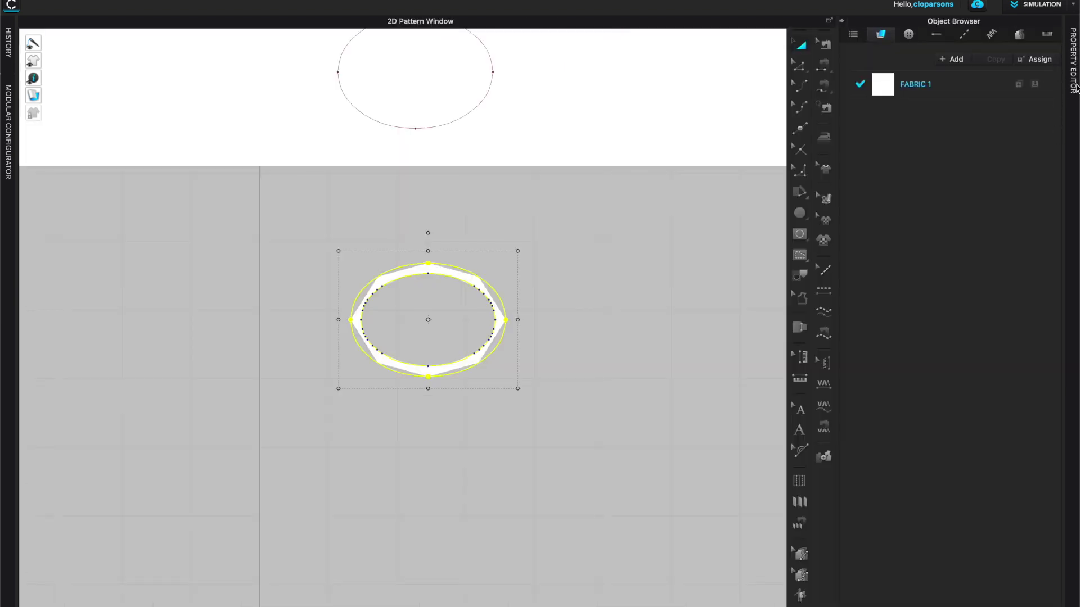
left_click(1074, 79)
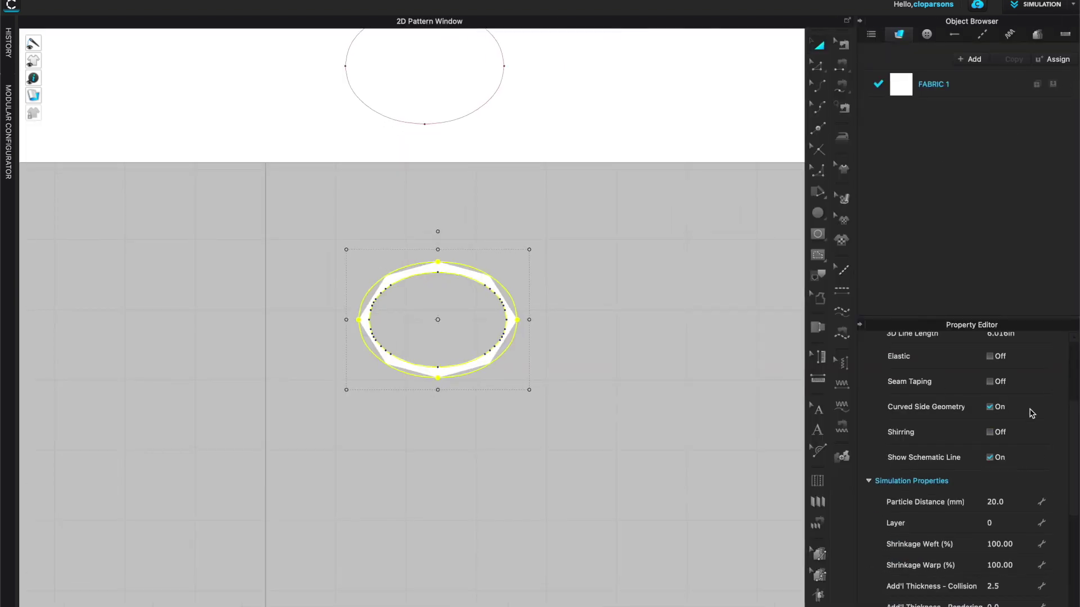
left_click_drag(1077, 419, 1075, 440)
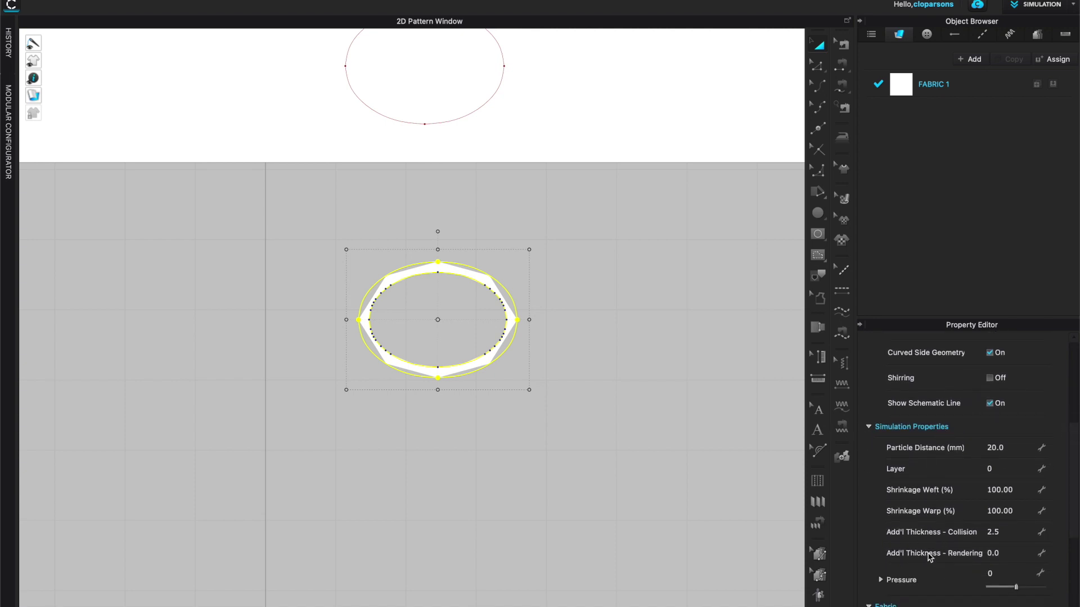
left_click(1008, 554)
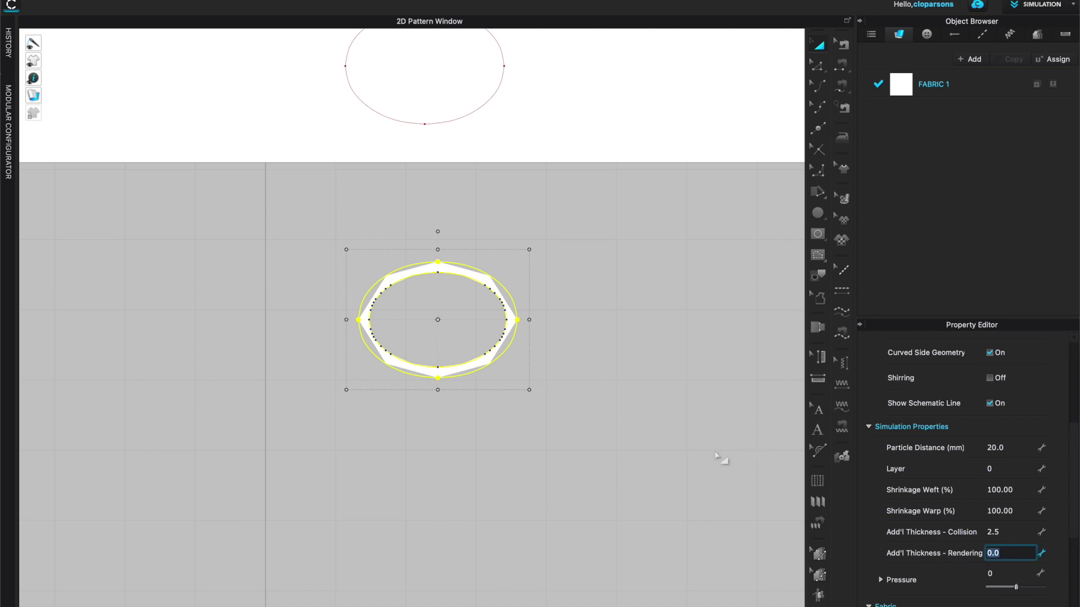
type("2")
key("Return")
left_click(590, 402)
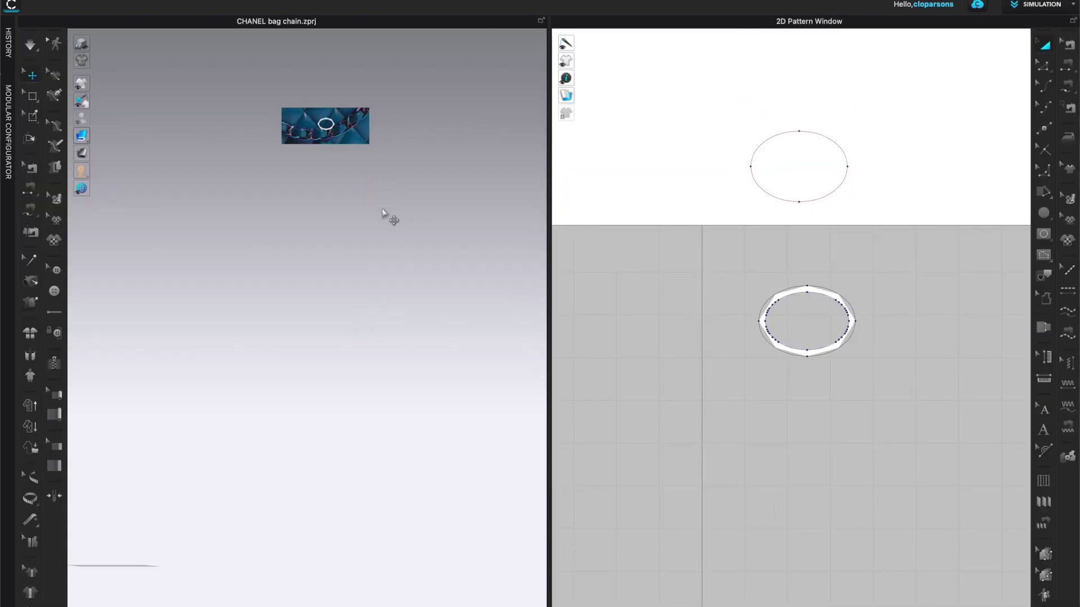
Examine the link's thickness from an angle in 3D and select the whole link outline with the Edit Pattern tool
scroll(388, 220, "down", 1)
right_click_drag(449, 455, 410, 328)
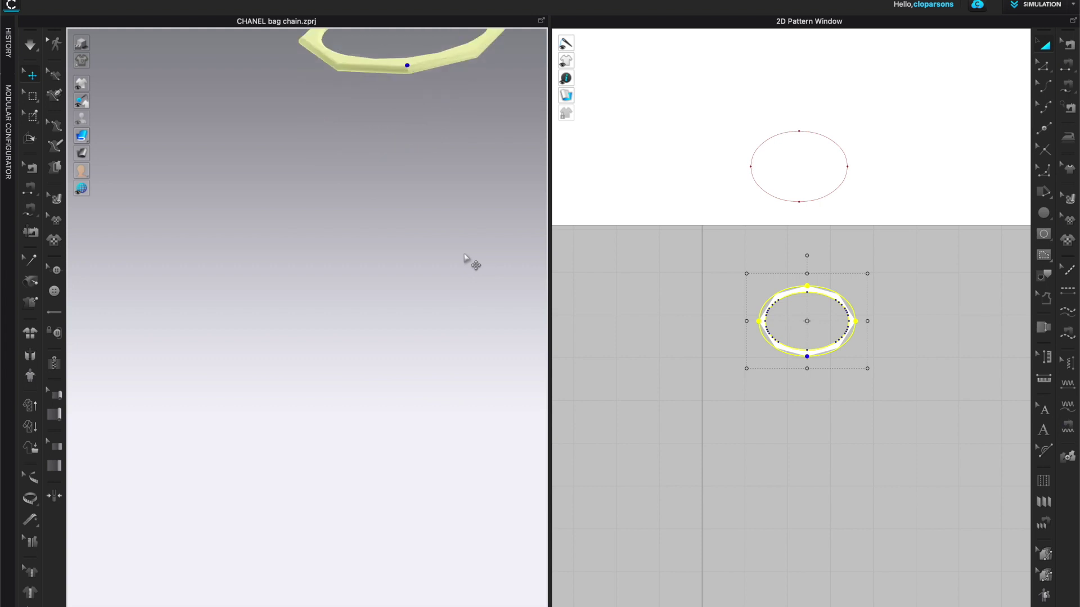
mouse_move(84, 136)
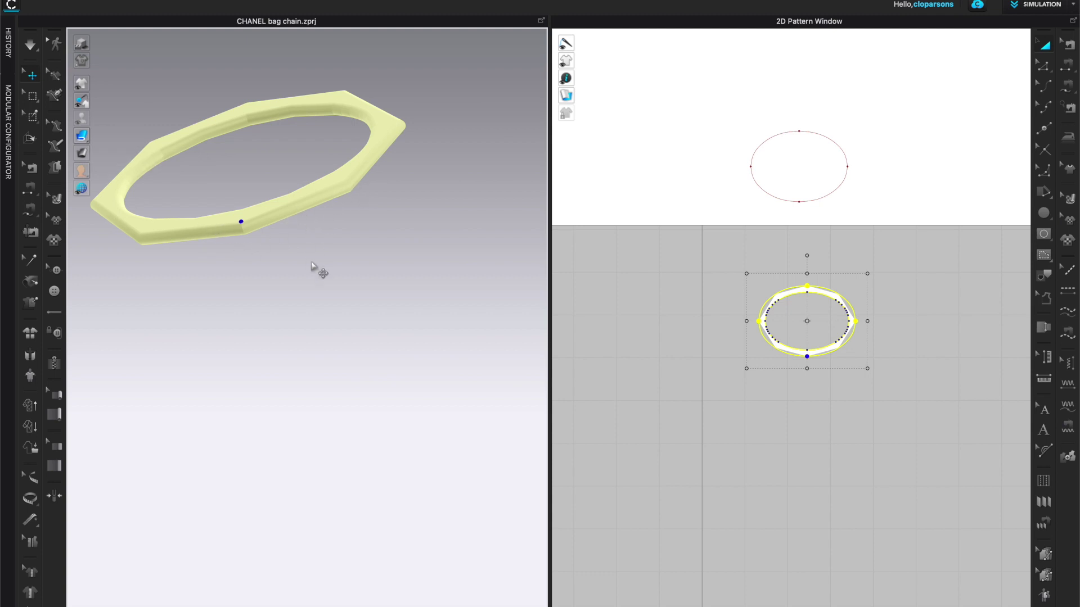
right_click_drag(313, 269, 361, 290)
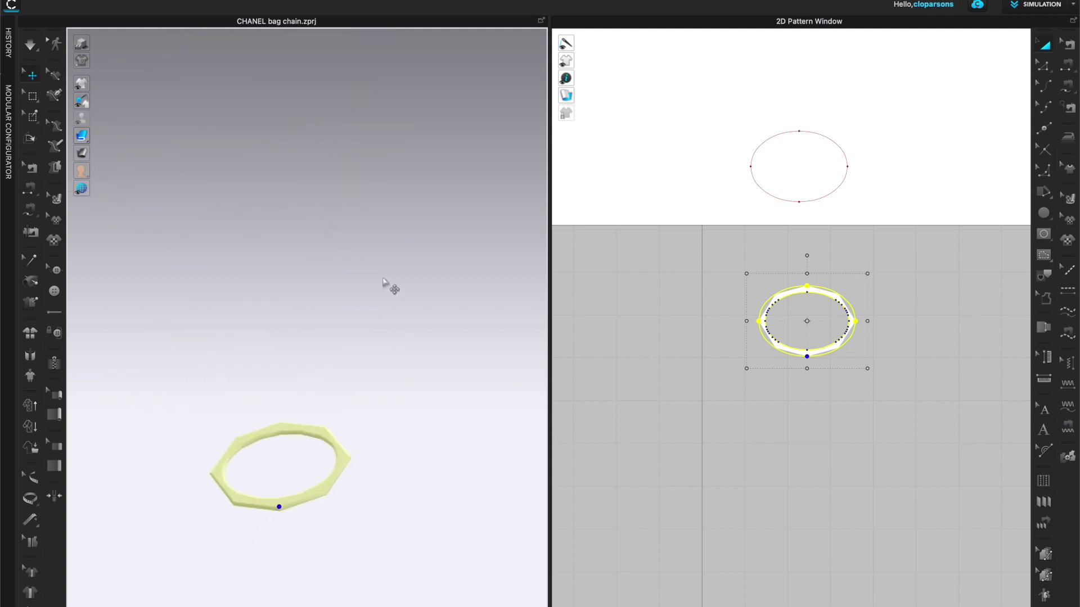
left_click(999, 137)
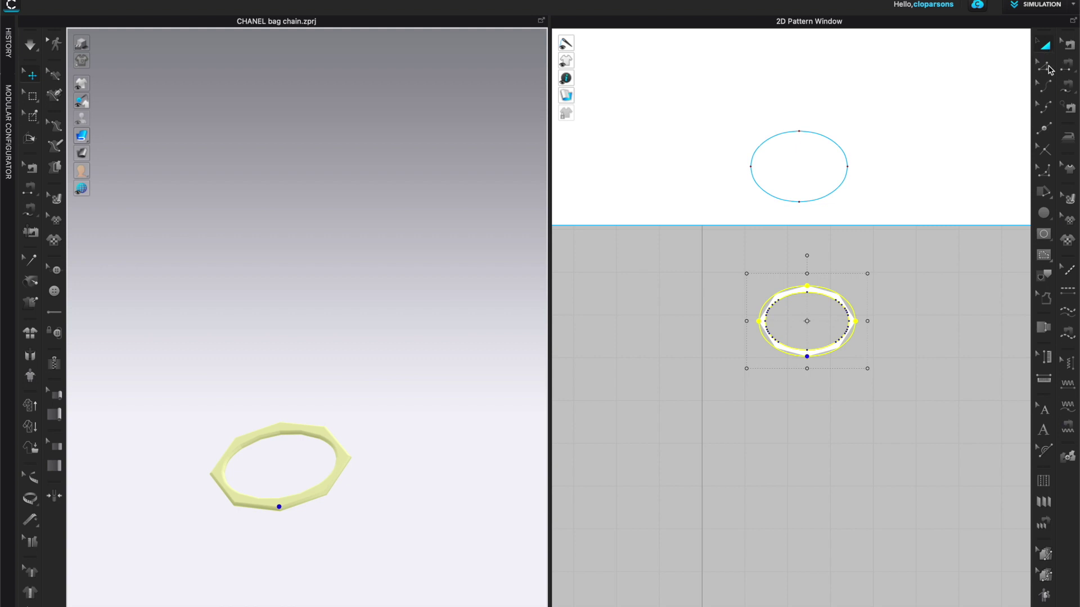
left_click(1045, 67)
left_click_drag(741, 274, 881, 383)
scroll(886, 325, "up", 2)
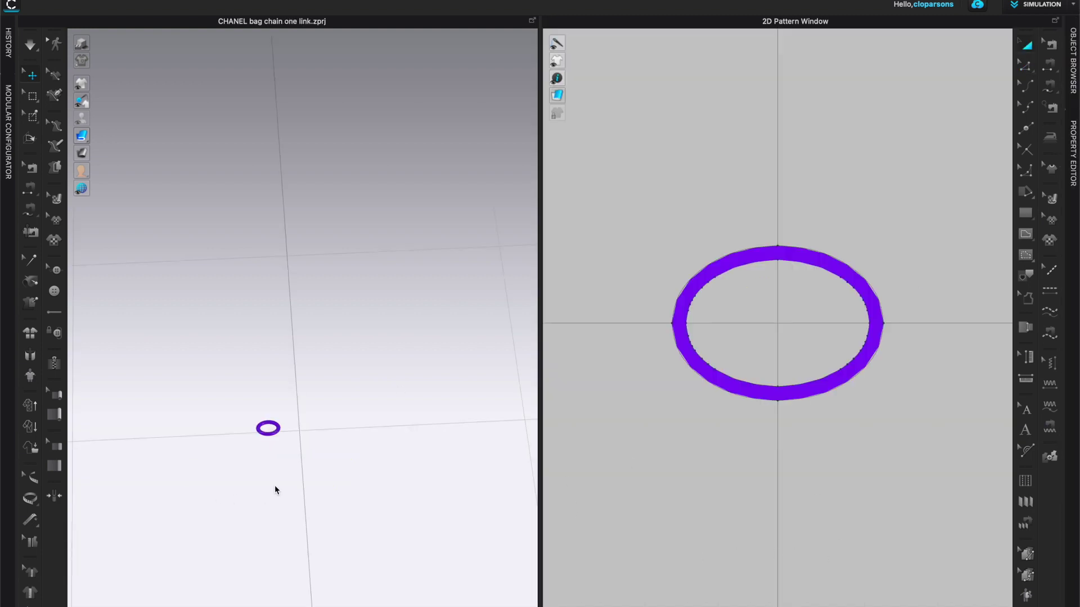
Switch to Safari, view the enlarged front photo of the blue Classic Handbag to study its chain, and return to CLO
scroll(320, 355, "down", 2)
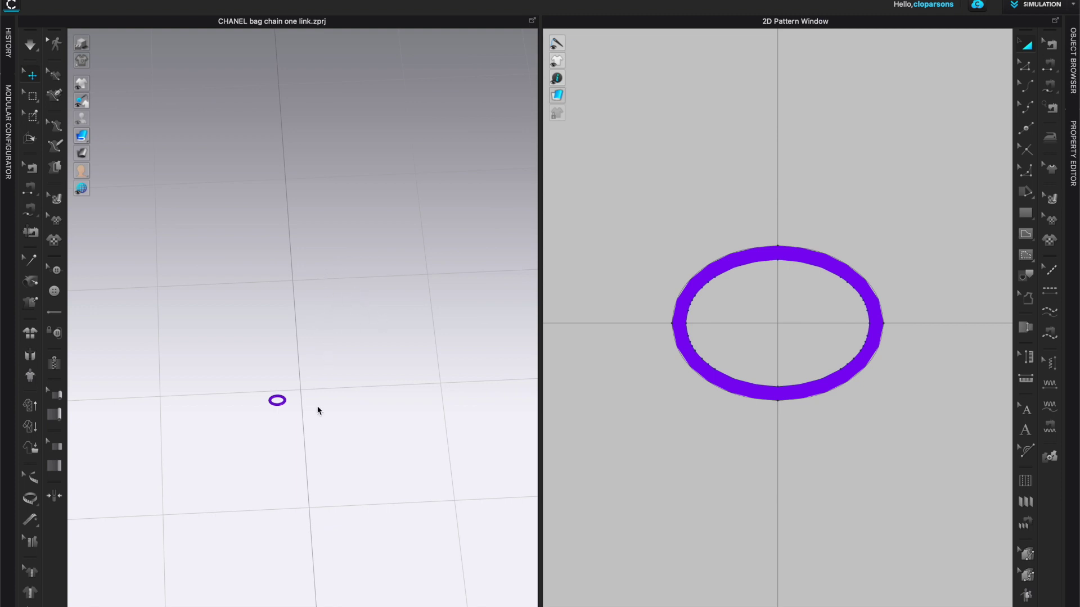
key("super+Tab")
key("super+Tab")
left_click(595, 302)
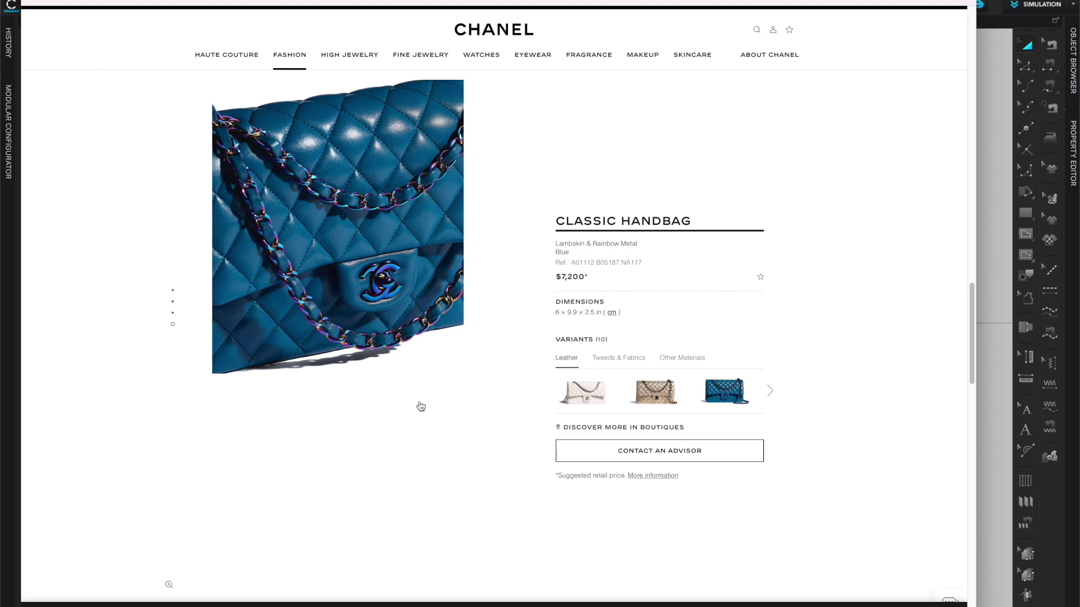
left_click(735, 405)
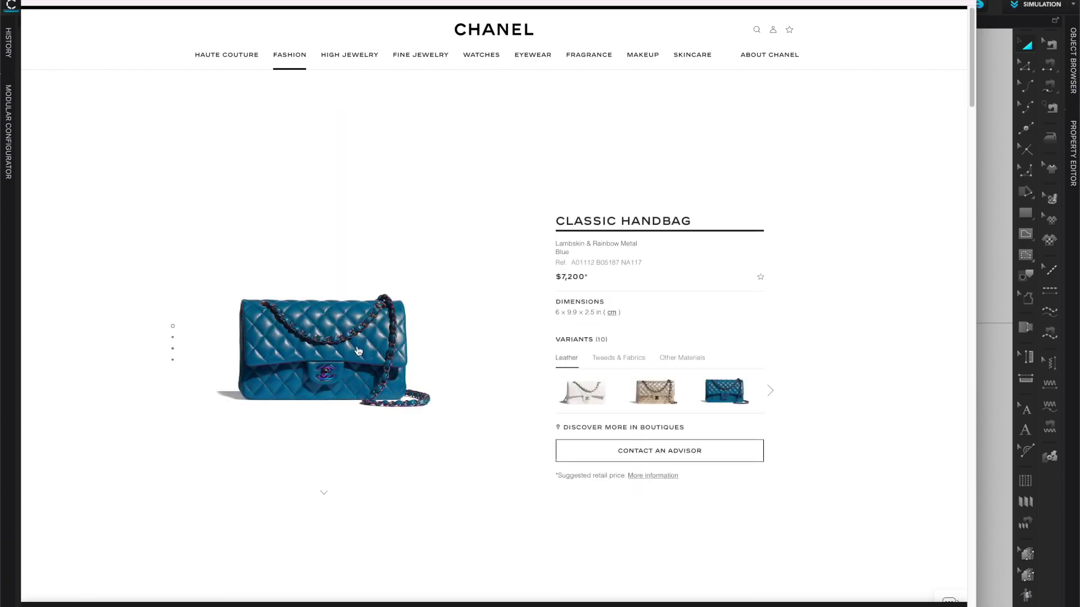
left_click(364, 327)
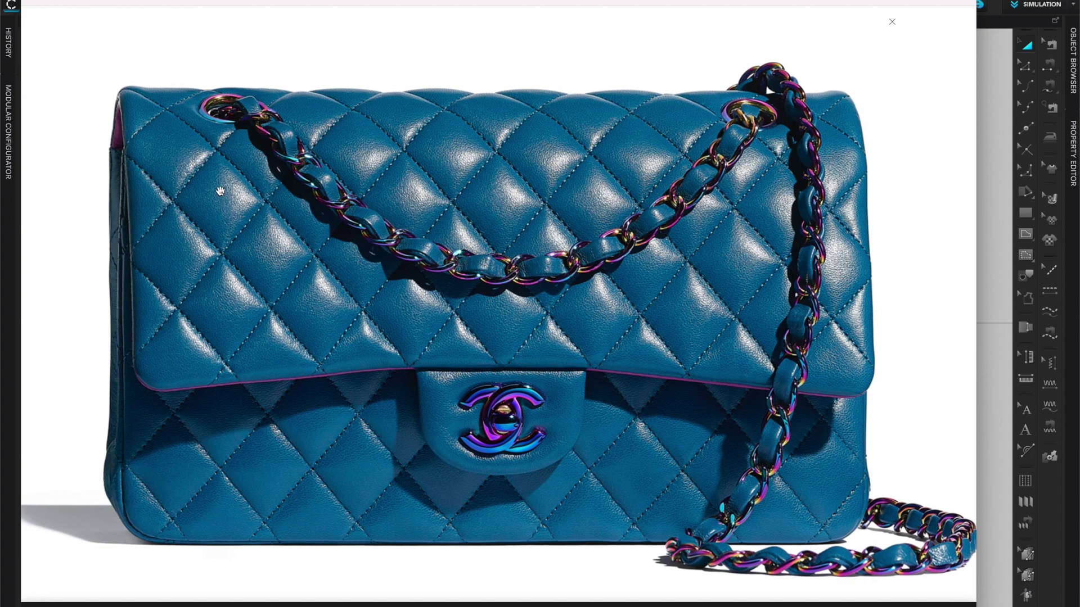
key("super+Tab")
key("super+Tab")
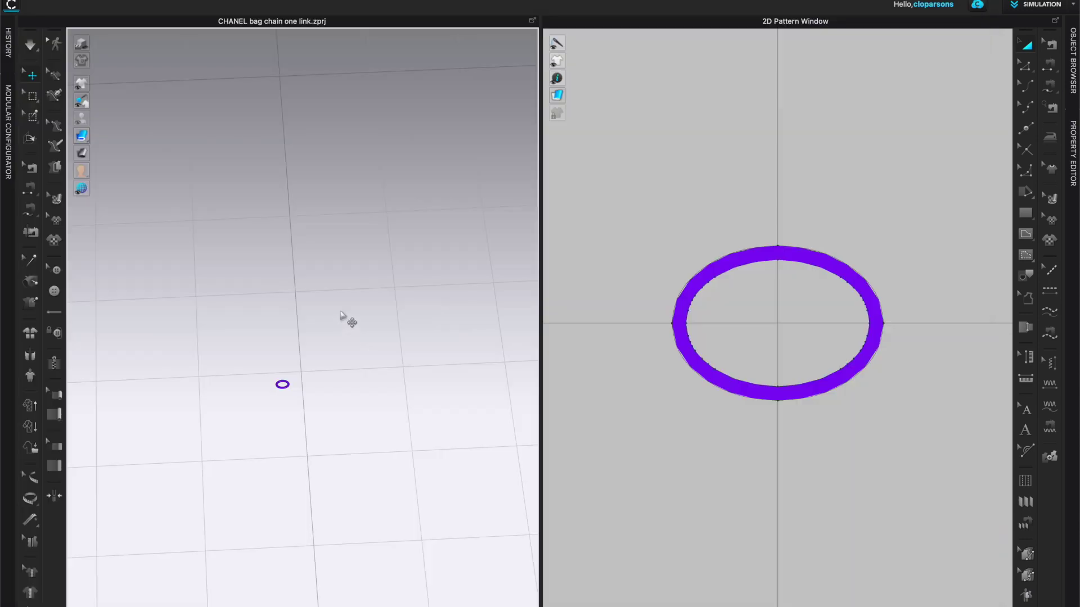
Add the quilted bag file to the current single-link project and move the added bag toward the grid's centre in 3D
mouse_move(345, 317)
right_mouse_down()
mouse_move(346, 304)
mouse_move(357, 323)
right_mouse_up()
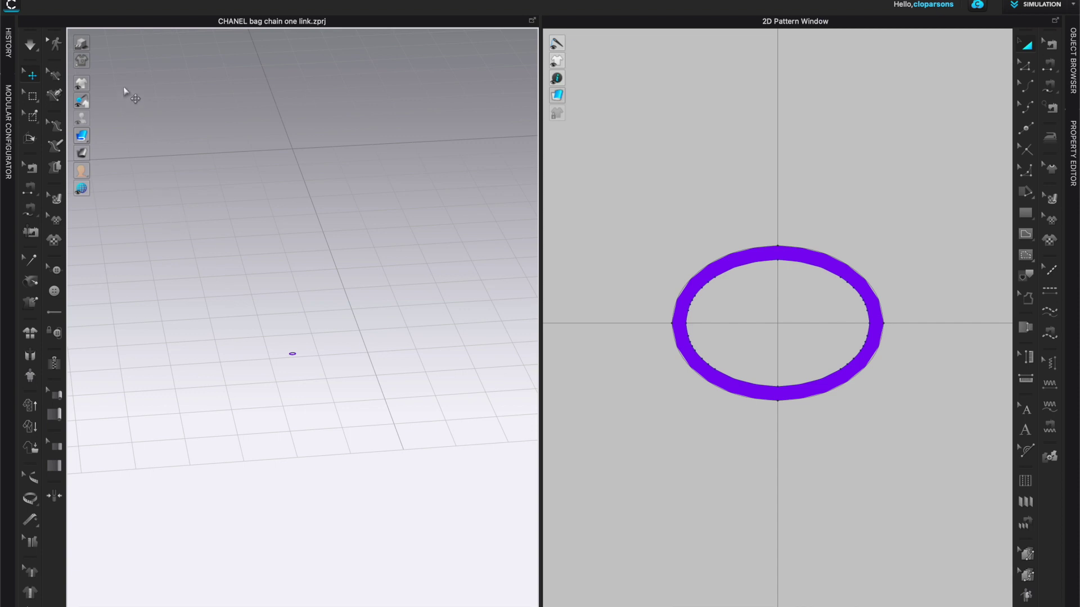
left_click(168, 2)
left_click(161, 2)
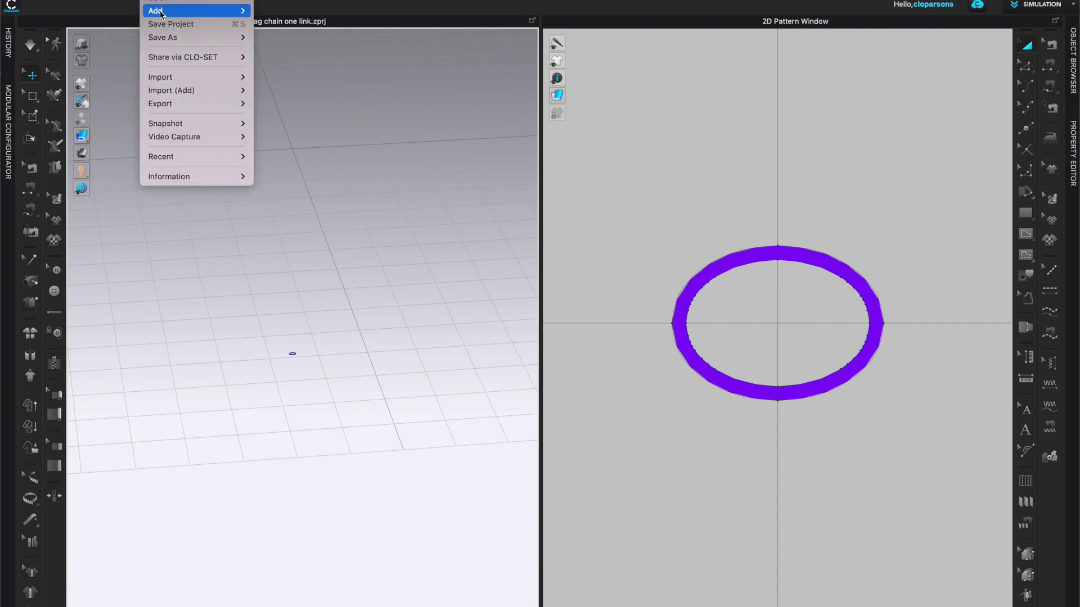
mouse_move(223, 13)
left_click(271, 11)
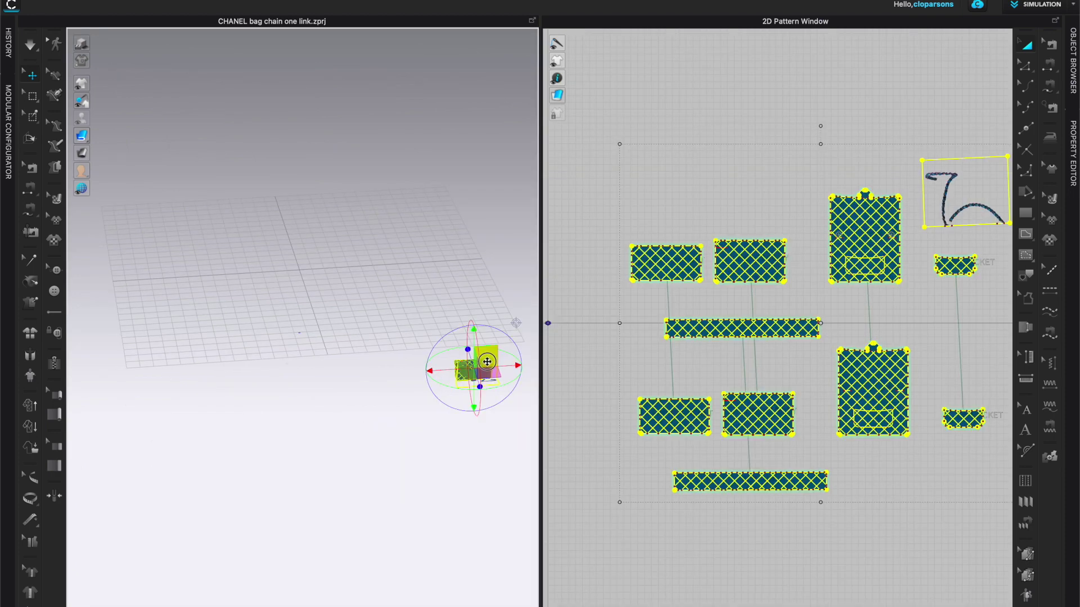
left_click_drag(487, 362, 312, 251)
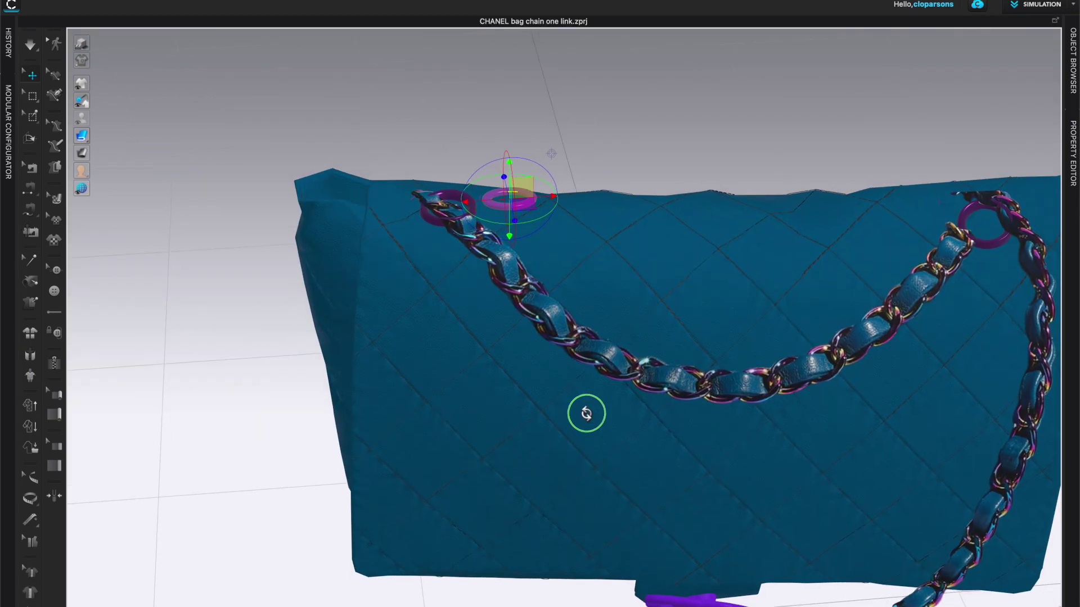
Examine the bag's front, its chain and the single link above it from several distances
scroll(576, 401, "down", 3)
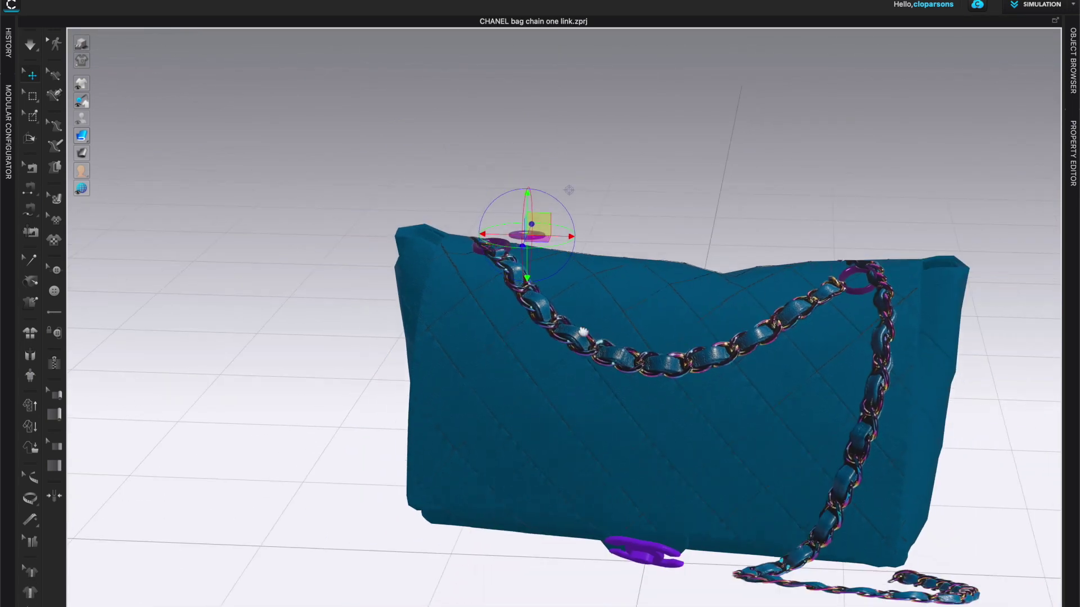
middle_click_drag(581, 332, 450, 297)
right_click_drag(571, 341, 577, 331)
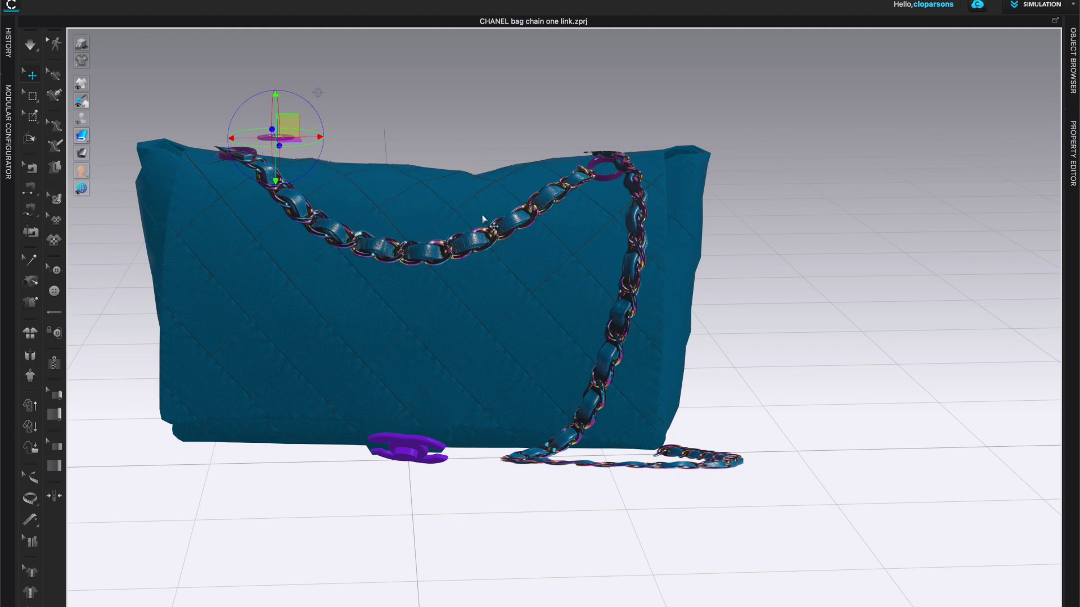
scroll(569, 315, "down", 3)
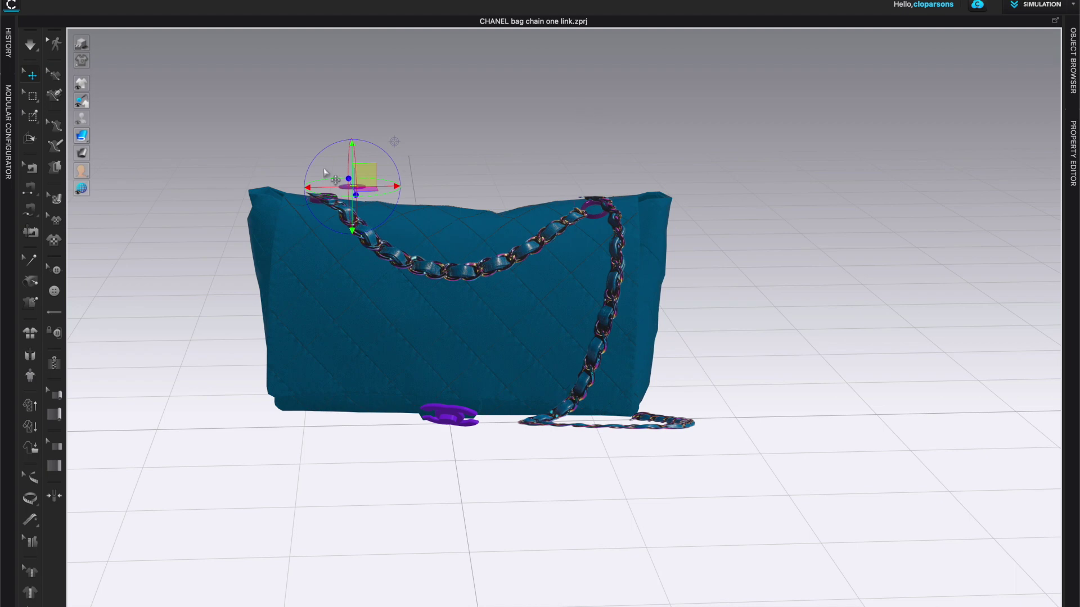
scroll(561, 181, "down", 2)
middle_click_drag(562, 175, 561, 272)
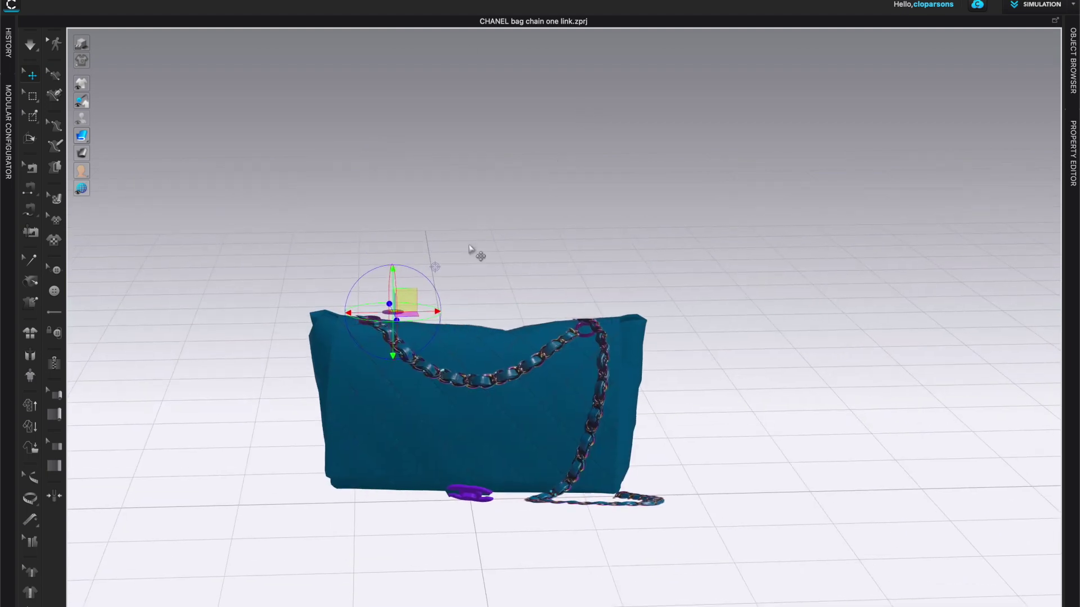
scroll(482, 258, "up", 4)
middle_click_drag(458, 268, 606, 221)
middle_click_drag(641, 278, 617, 182)
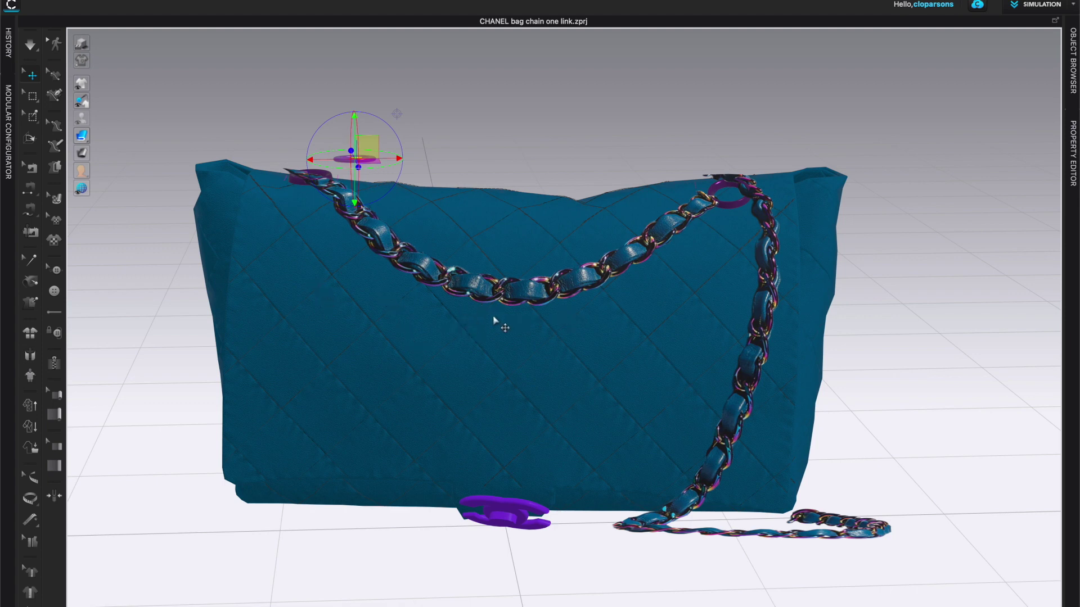
Move the single link to the start of the bag's chain, beside the left eyelet, and deselect it
right_click_drag(559, 331, 557, 379)
middle_click_drag(557, 378, 632, 436)
left_click_drag(494, 263, 490, 288)
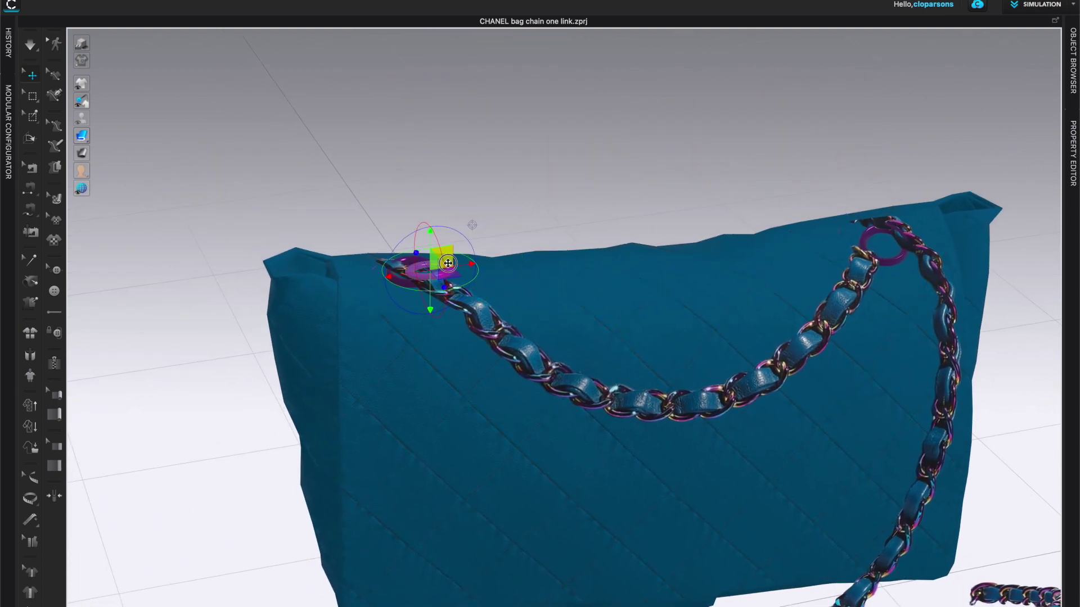
scroll(489, 288, "down", 5)
right_click_drag(541, 348, 458, 313)
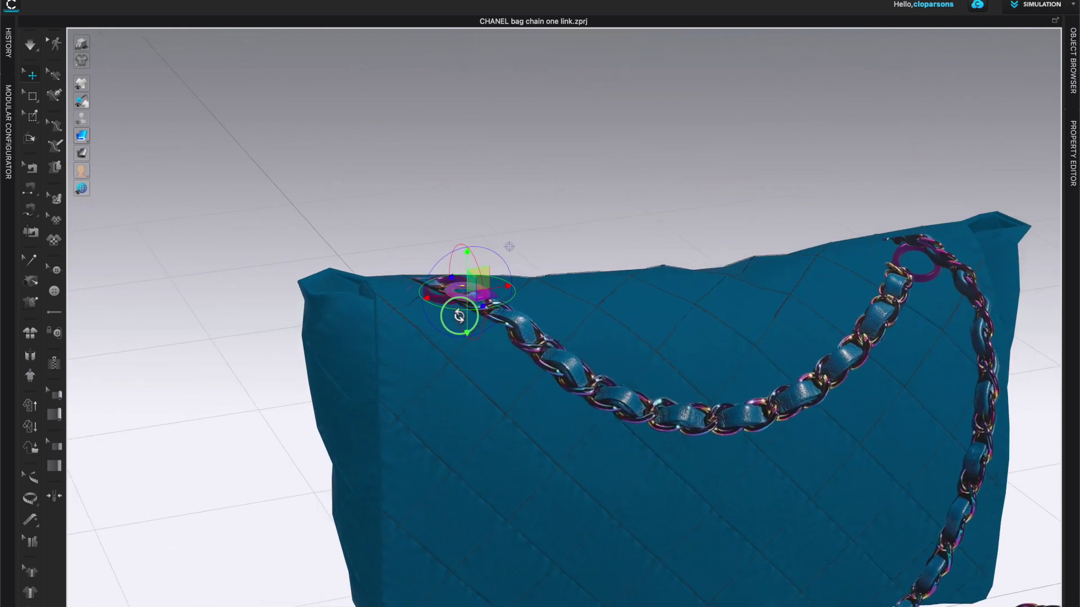
left_click(622, 203)
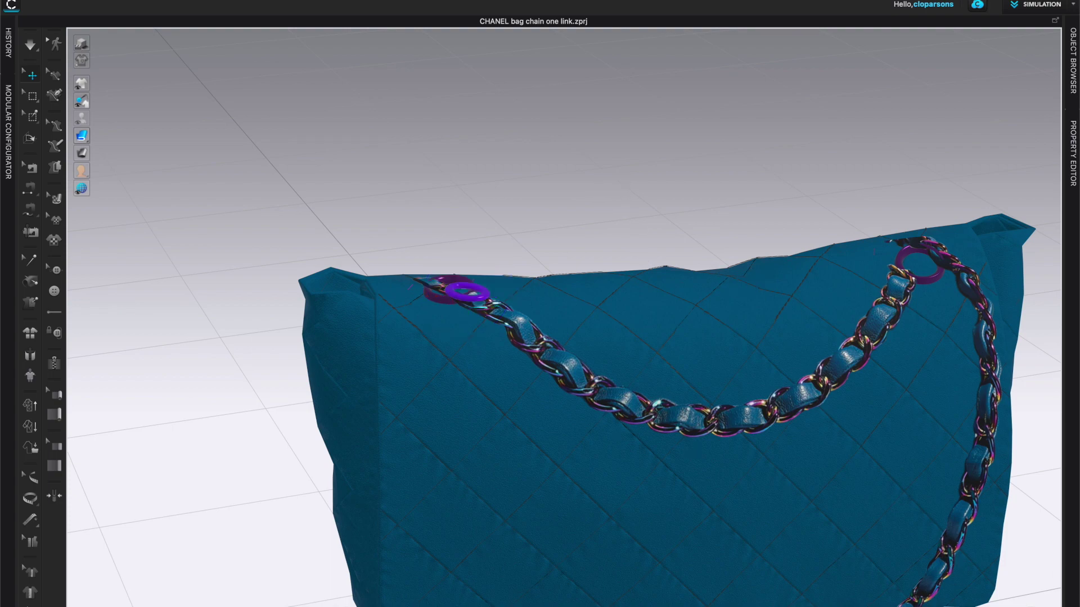
Copy and paste the link pattern beside the original and move the copy against the first link on the bag
key("Tab")
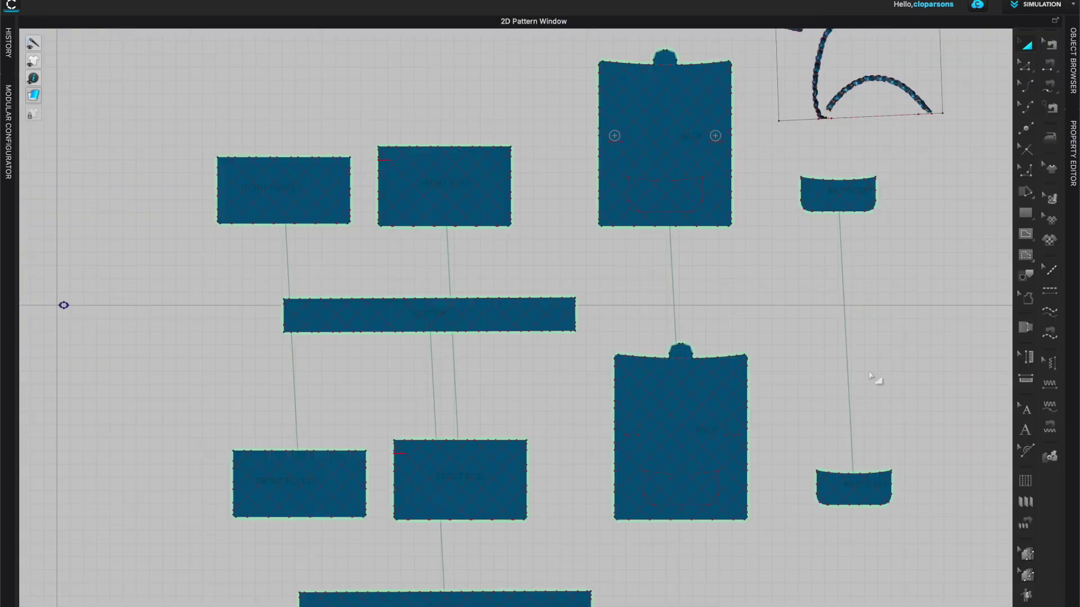
left_click_drag(44, 287, 88, 336)
key("super+c")
key("super+v")
left_click(83, 304)
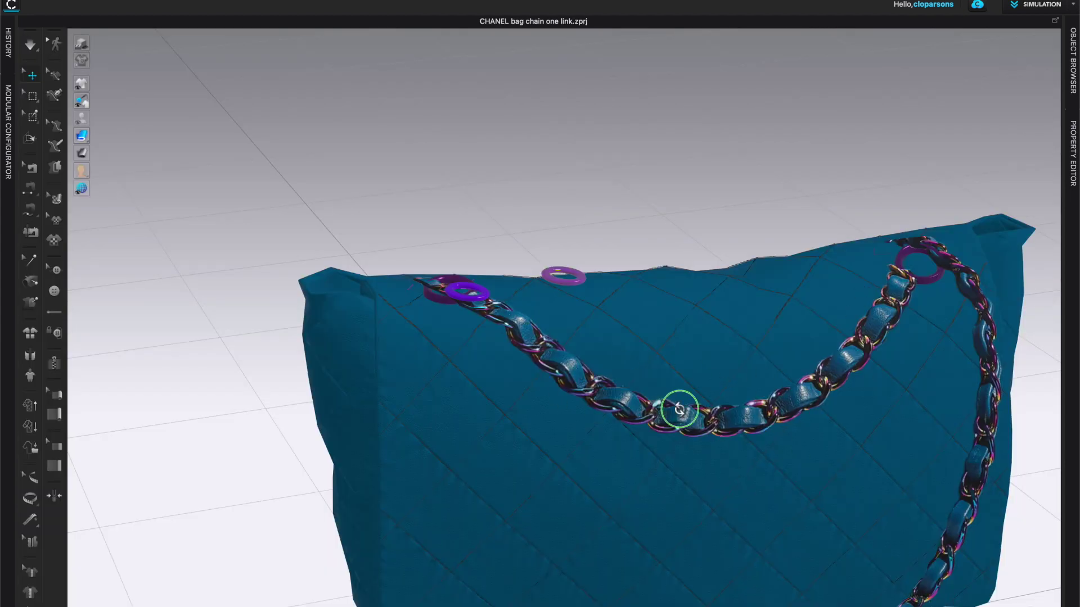
right_click_drag(680, 409, 591, 450)
scroll(499, 342, "up", 3)
left_click_drag(499, 397, 535, 402)
right_click_drag(586, 498, 518, 528)
left_click_drag(530, 465, 453, 441)
right_click_drag(453, 441, 629, 501)
left_click(478, 499)
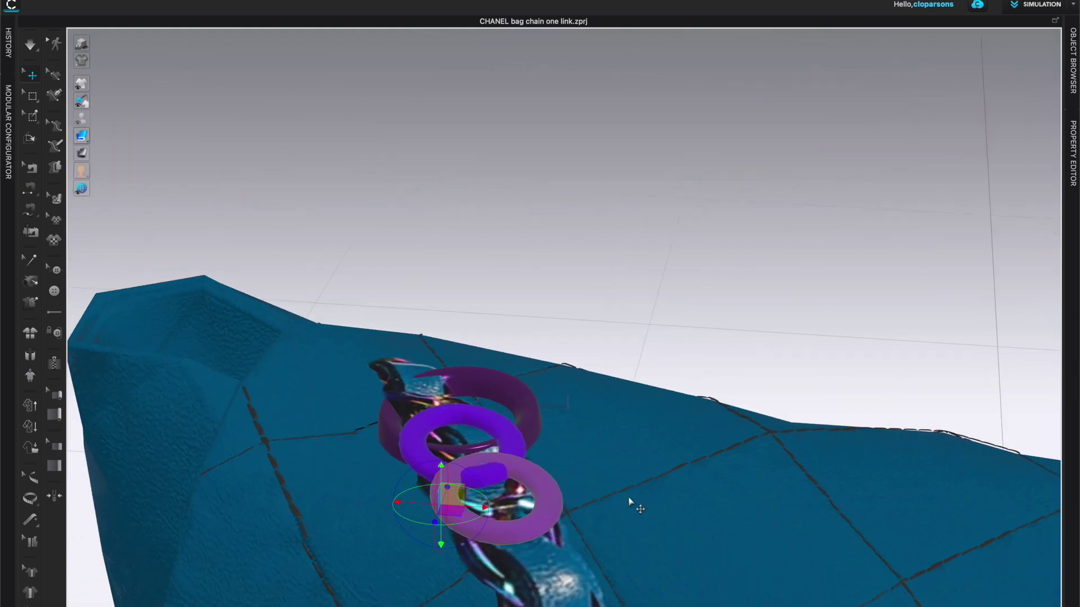
Rotate and shift the second link so that it passes through the first link and follows the bag's chain
left_click_drag(406, 472, 509, 446)
left_click_drag(485, 570, 510, 518)
mouse_move(516, 567)
right_mouse_down()
mouse_move(578, 590)
mouse_move(529, 554)
right_mouse_up()
middle_click_drag(444, 518, 447, 378)
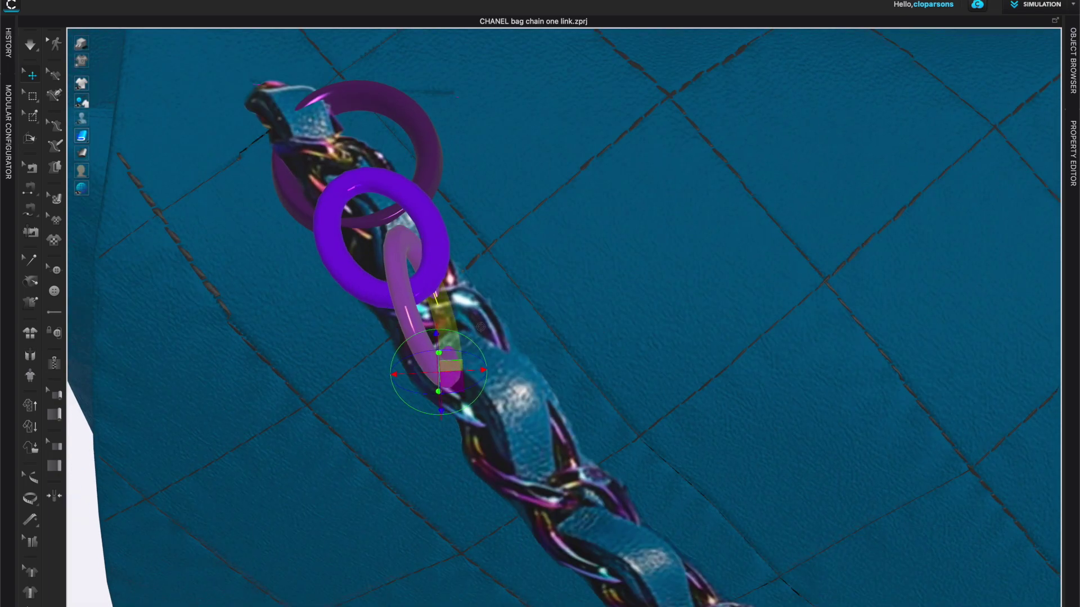
key("Tab")
scroll(604, 350, "up", 3)
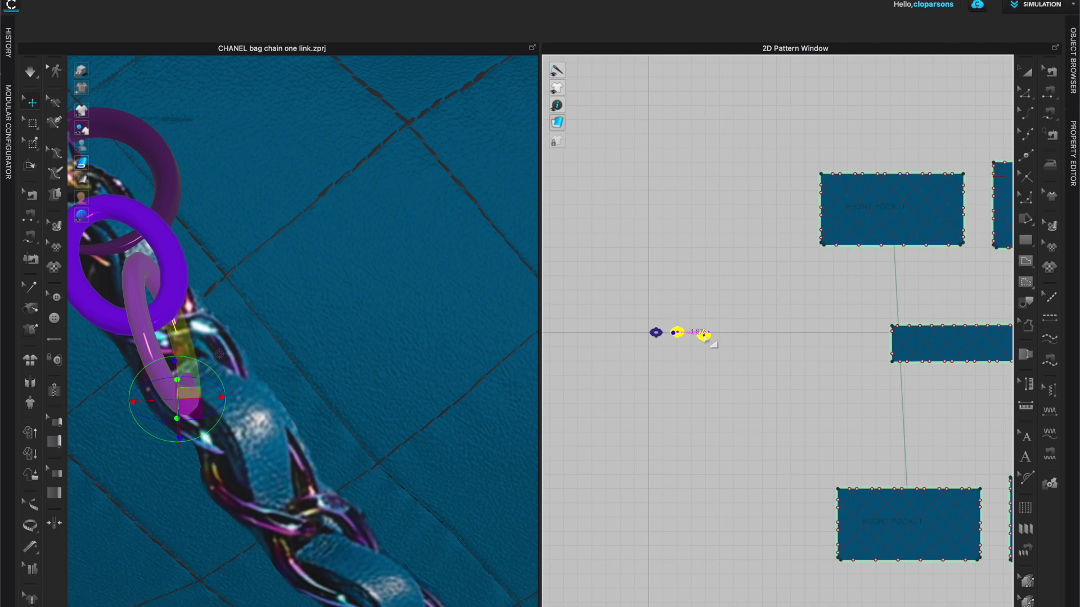
left_click(704, 337)
scroll(303, 354, "down", 3)
left_click_drag(472, 341, 241, 393)
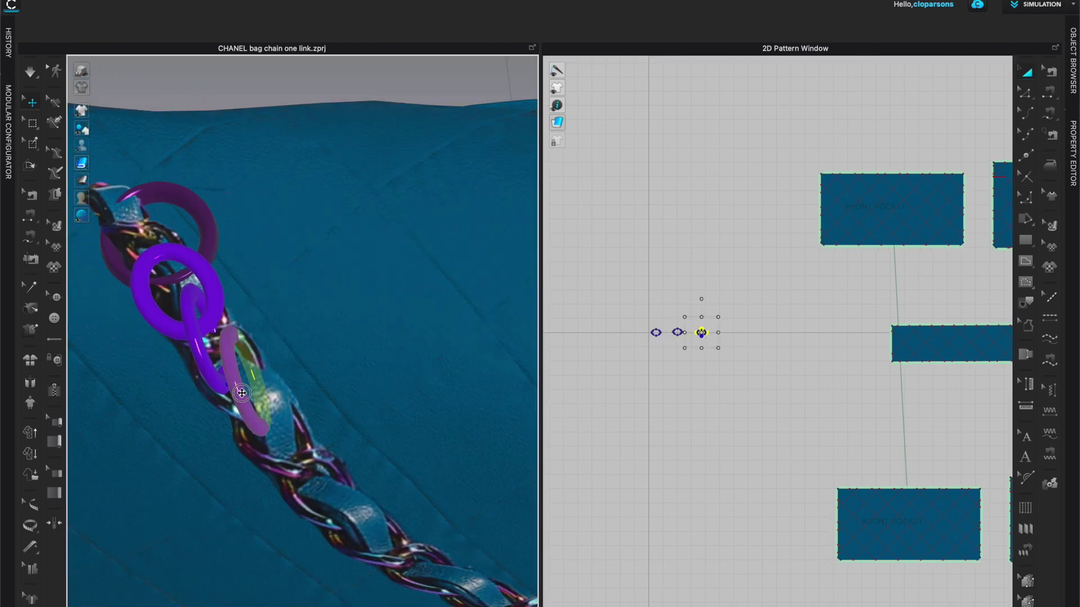
key("Delete")
Copy and paste the first link pattern and place the copy through the second link as the chain's third link
left_click(656, 333)
key("super+c")
key("super+v")
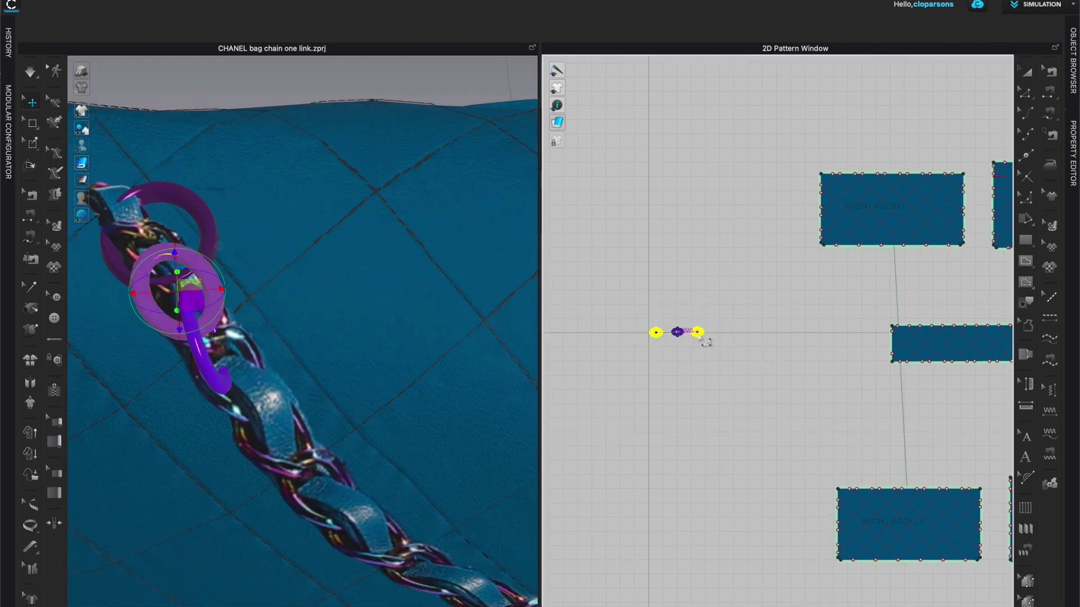
left_click(697, 332)
scroll(420, 376, "down", 3)
left_click_drag(511, 279, 272, 376)
right_click_drag(388, 506, 397, 411)
left_click_drag(385, 397, 400, 388)
Copy and paste two link patterns at the end of the row and move the pair to the third link in 3D
left_click(673, 329)
left_click_drag(707, 346, 707, 346)
key("super+c")
key("super+v")
left_click(738, 335)
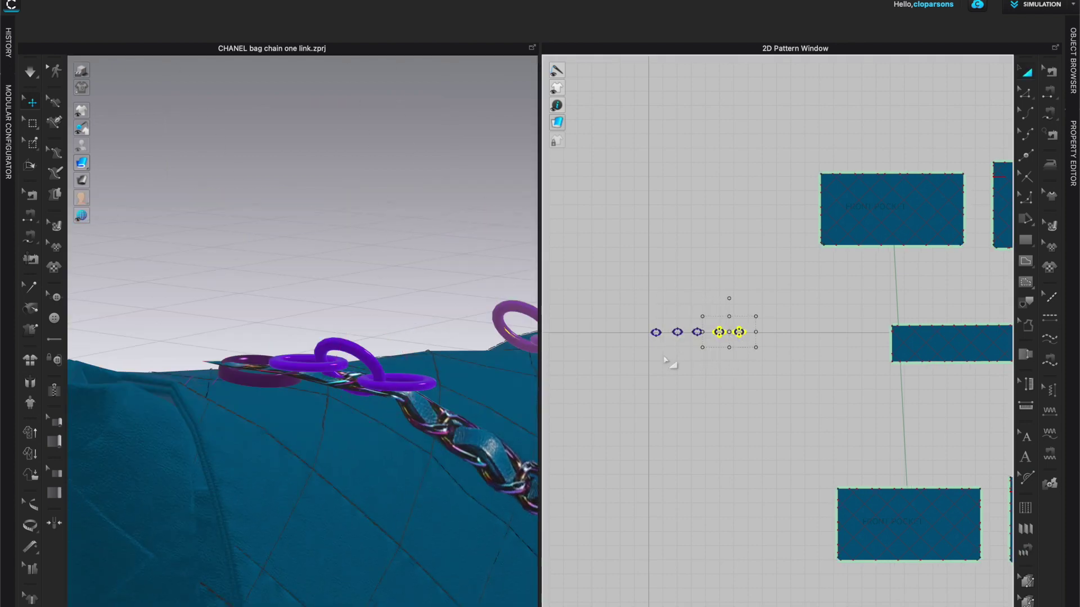
middle_click_drag(529, 348, 510, 333)
left_click_drag(481, 336, 393, 394)
right_click_drag(393, 393, 405, 441)
left_click(405, 441)
Reposition the fourth and fifth links individually so that they interlock and lie along the bag's chain
left_click_drag(751, 311, 725, 376)
left_click_drag(362, 329, 238, 354)
right_click_drag(300, 468, 342, 373)
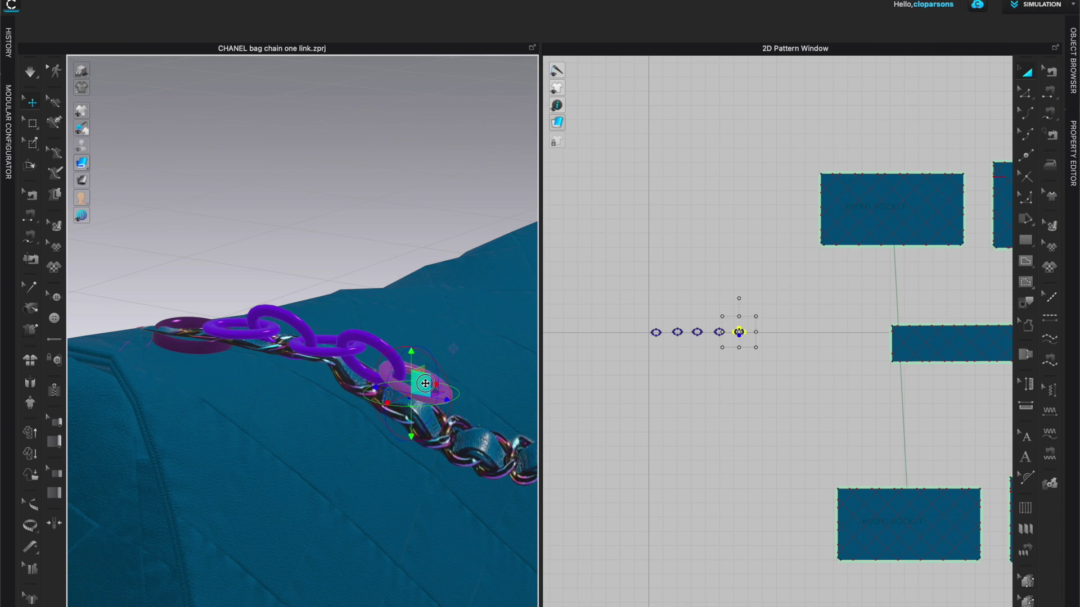
right_click_drag(450, 447, 449, 397)
left_click_drag(414, 390, 378, 358)
Copy and paste the last two links at the row's end and angle the new pair down from the fifth link
left_click_drag(708, 310, 759, 371)
key("super+c")
key("super+v")
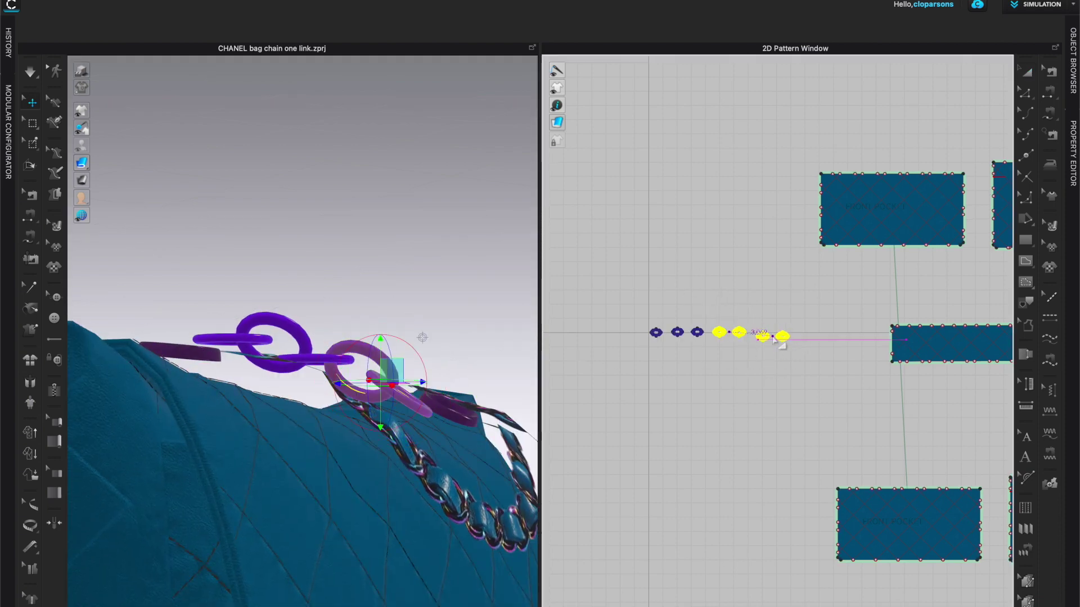
left_click(779, 339)
middle_click_drag(478, 393, 397, 356)
right_click_drag(382, 367, 348, 400)
right_click_drag(476, 387, 390, 399)
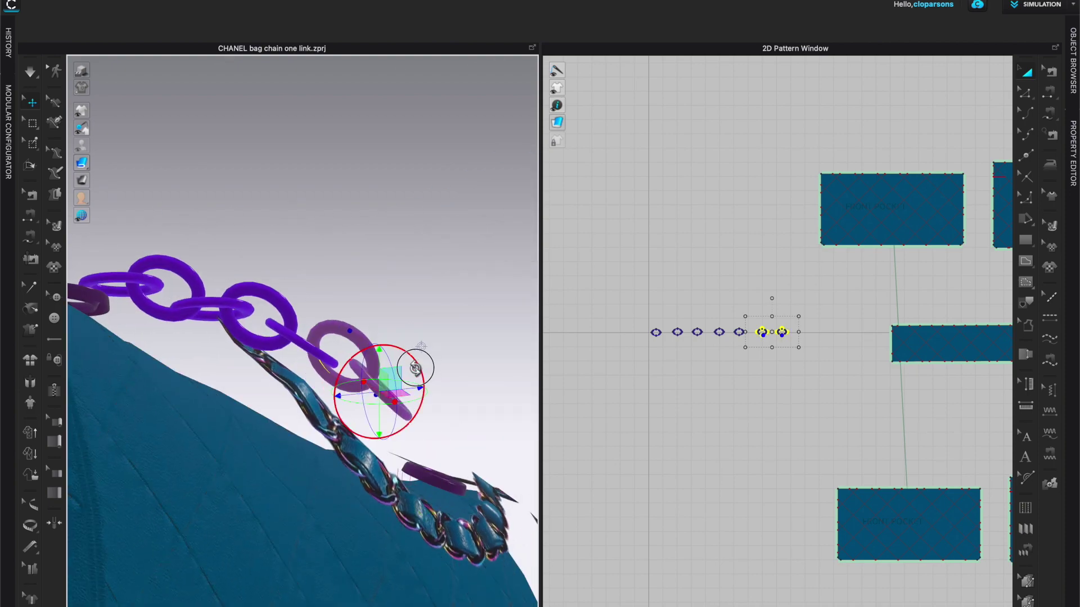
left_click(417, 407)
scroll(417, 407, "down", 8)
right_click_drag(417, 407, 354, 422)
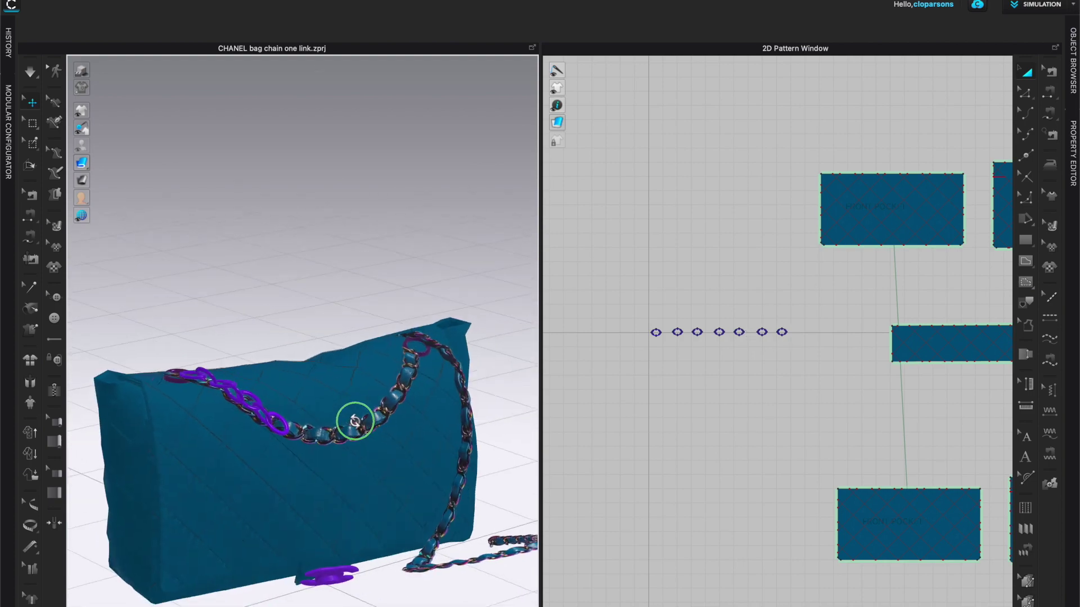
Adjust the sixth and seventh links individually so that they interlock and follow the curve of the bag's chain
left_click(782, 331)
scroll(301, 338, "up", 3)
middle_click_drag(299, 336, 370, 309)
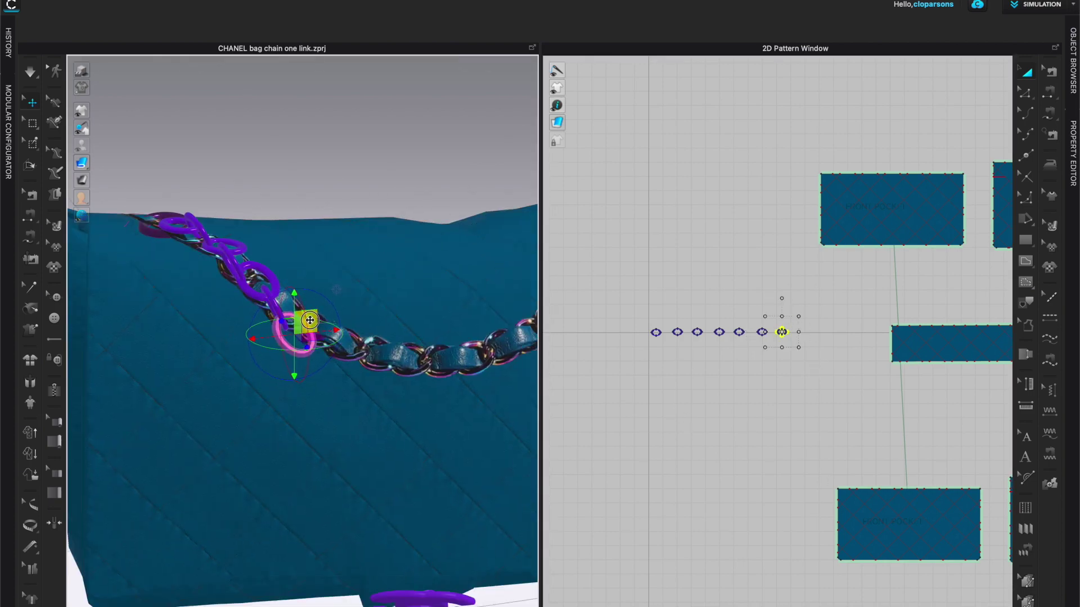
right_click_drag(310, 320, 441, 450)
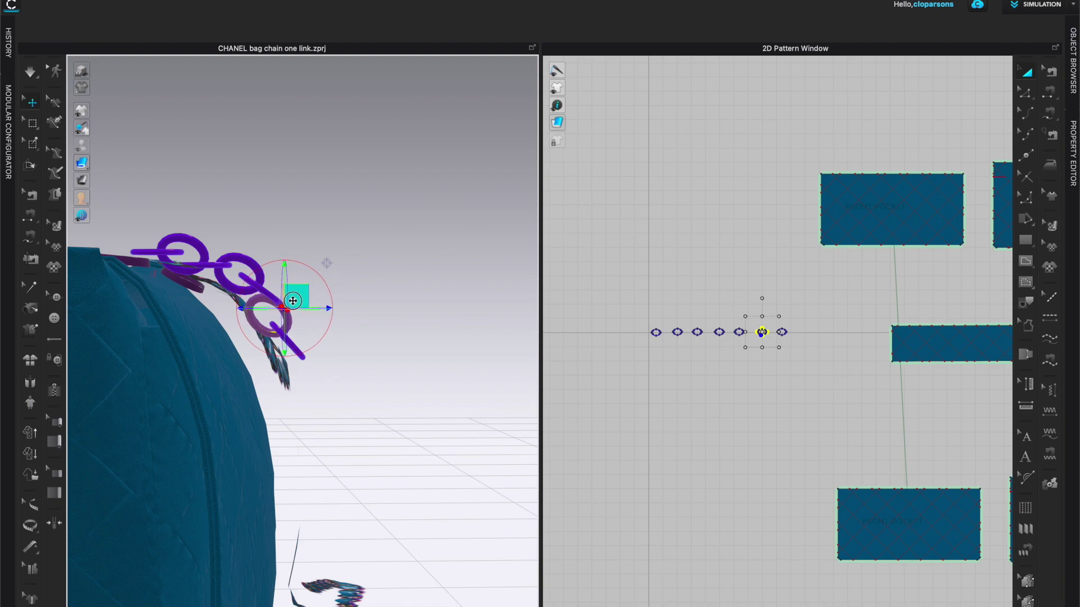
right_click_drag(306, 306, 378, 410)
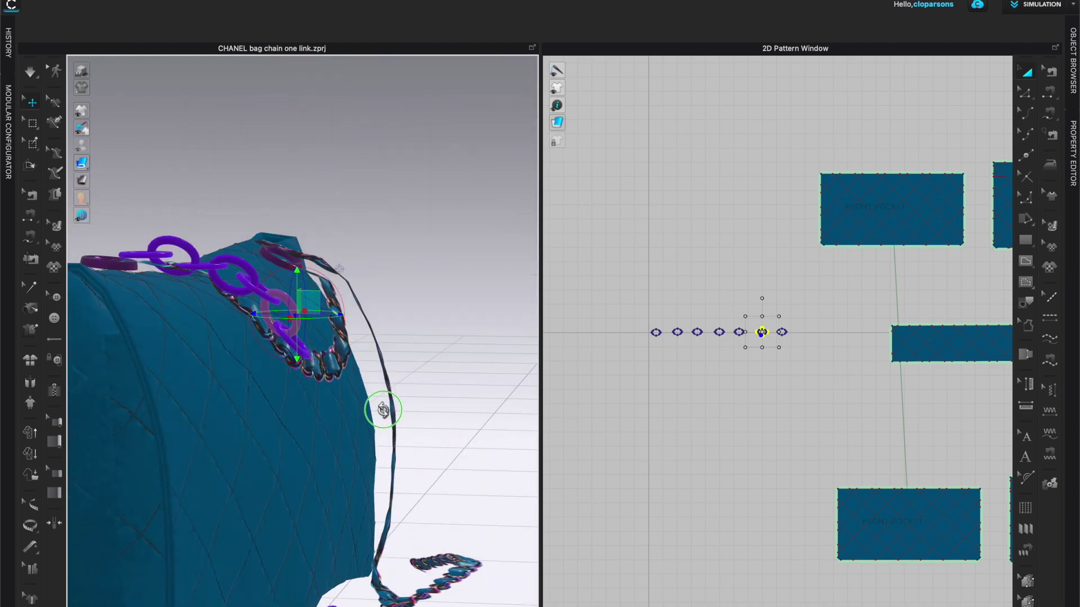
left_click(292, 333)
right_click_drag(326, 325, 414, 337)
Shift the whole row of link patterns in 2D, then copy its first three links and paste them at the row's end
left_click_drag(799, 354, 641, 313)
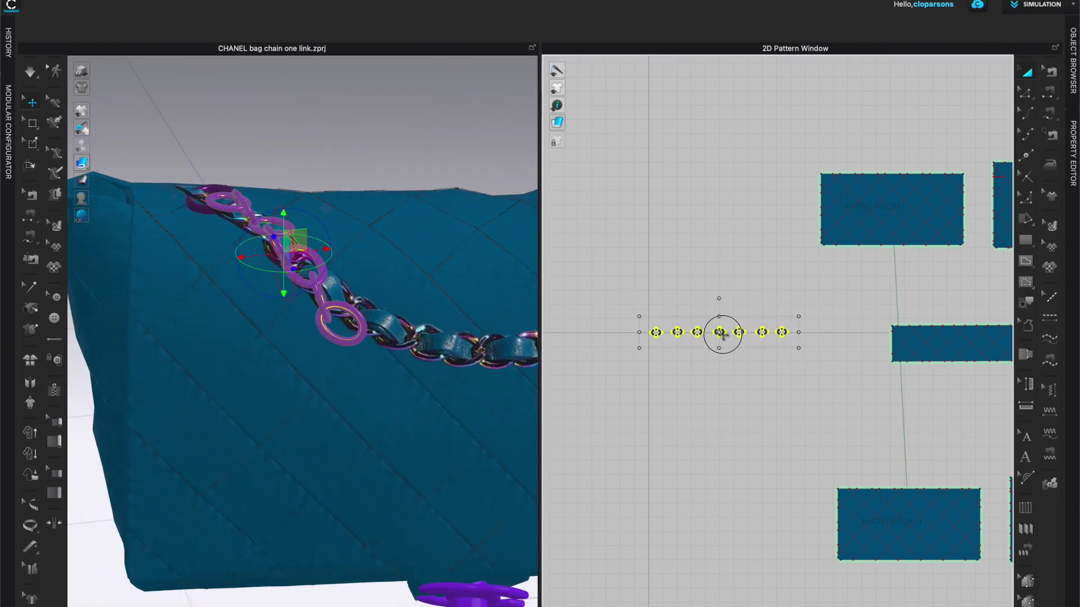
left_click(629, 314)
left_click_drag(720, 333, 619, 364)
left_click(721, 374)
scroll(721, 374, "down", 3)
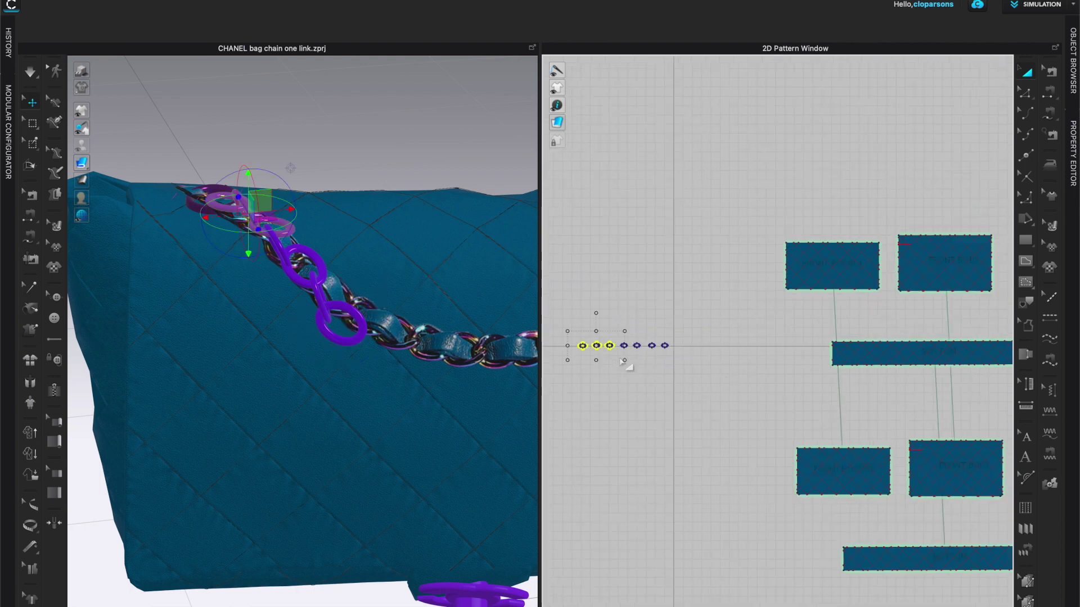
key("super+c")
key("super+v")
left_click(694, 346)
scroll(413, 339, "down", 5)
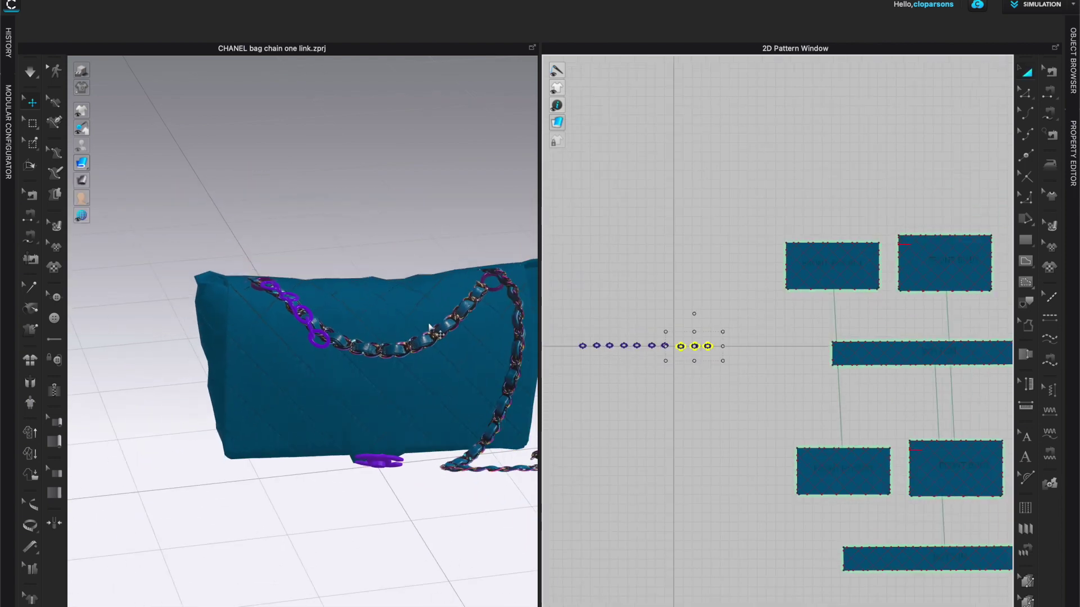
Move the three pasted links in 3D to the free end of the modelled chain
left_click_drag(237, 420, 253, 312)
right_click_drag(326, 422, 405, 428)
left_click_drag(364, 403, 497, 485)
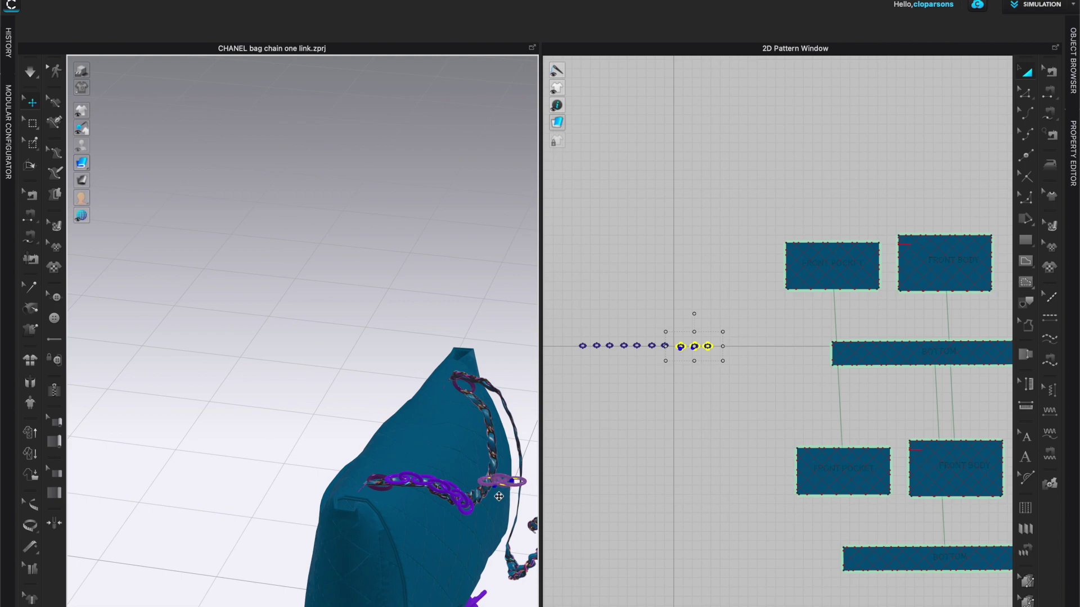
scroll(412, 437, "up", 2)
right_click_drag(498, 485, 472, 394)
left_click_drag(412, 301, 309, 294)
right_click_drag(281, 349, 357, 383)
Align the three new links with the seventh link so that they continue the chain
mouse_move(375, 200)
left_mouse_down()
mouse_move(316, 241)
mouse_move(362, 196)
left_mouse_up()
right_click_drag(367, 337, 424, 293)
scroll(424, 293, "up", 2)
middle_click_drag(424, 293, 414, 457)
left_click_drag(540, 377, 695, 379)
right_click_drag(517, 428, 563, 427)
left_click_drag(428, 298, 435, 290)
right_click_drag(435, 290, 523, 367)
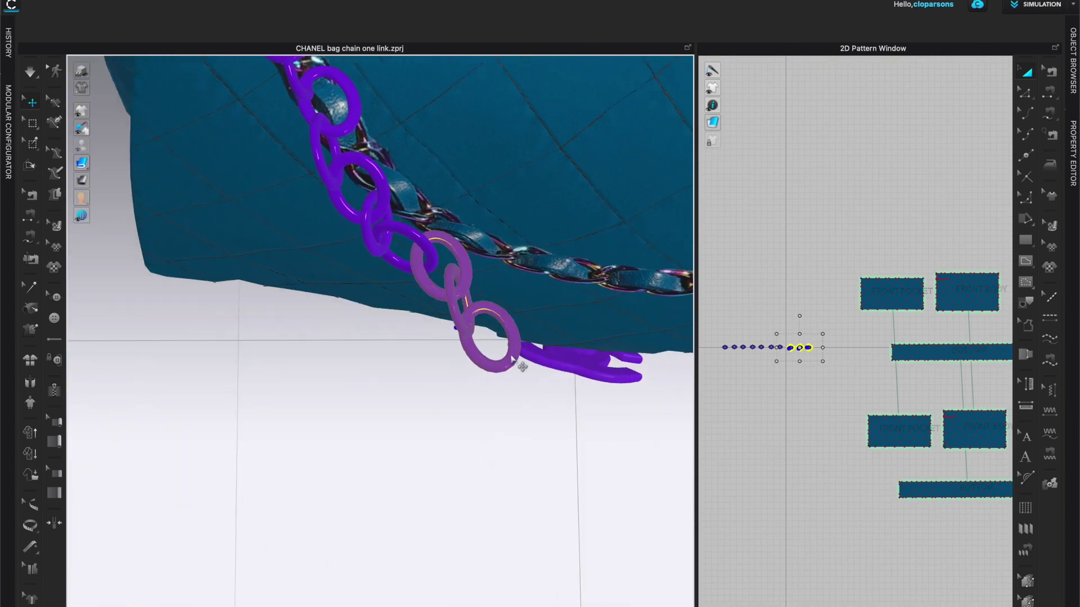
Reposition the end links individually so that the last one sits closer to the bag's chain
left_click(470, 279)
right_click_drag(470, 279, 548, 463)
mouse_move(497, 208)
right_mouse_down()
mouse_move(511, 354)
mouse_move(507, 224)
right_mouse_up()
right_click_drag(484, 469, 432, 496)
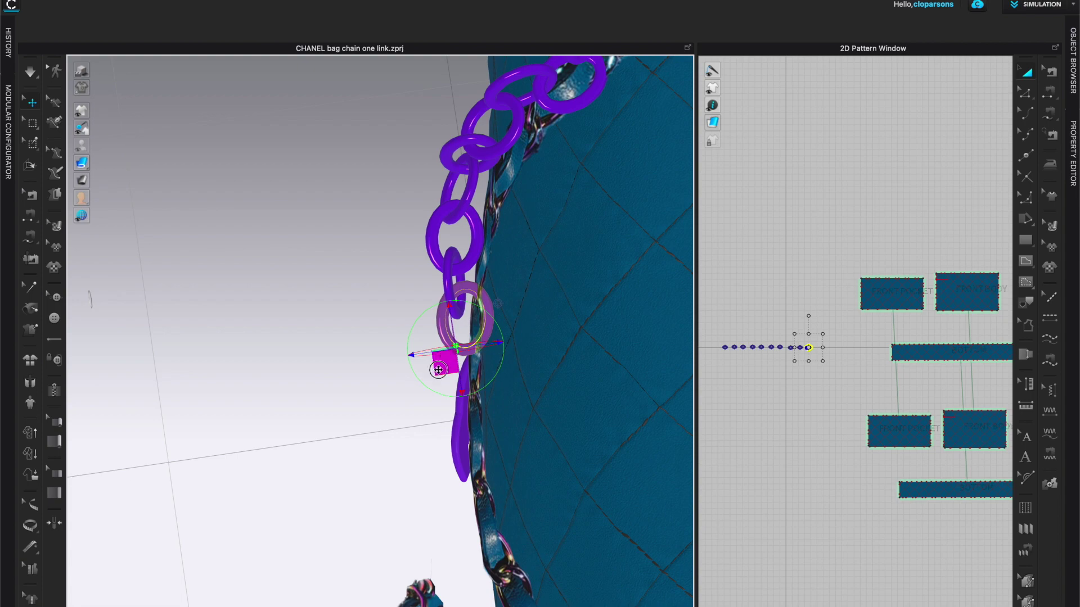
right_click_drag(392, 423, 580, 419)
Copy and paste two more links and fit the pair onto the chain's end near its lowest point
left_click_drag(795, 341, 815, 344)
left_click(826, 350)
scroll(423, 349, "up", 8)
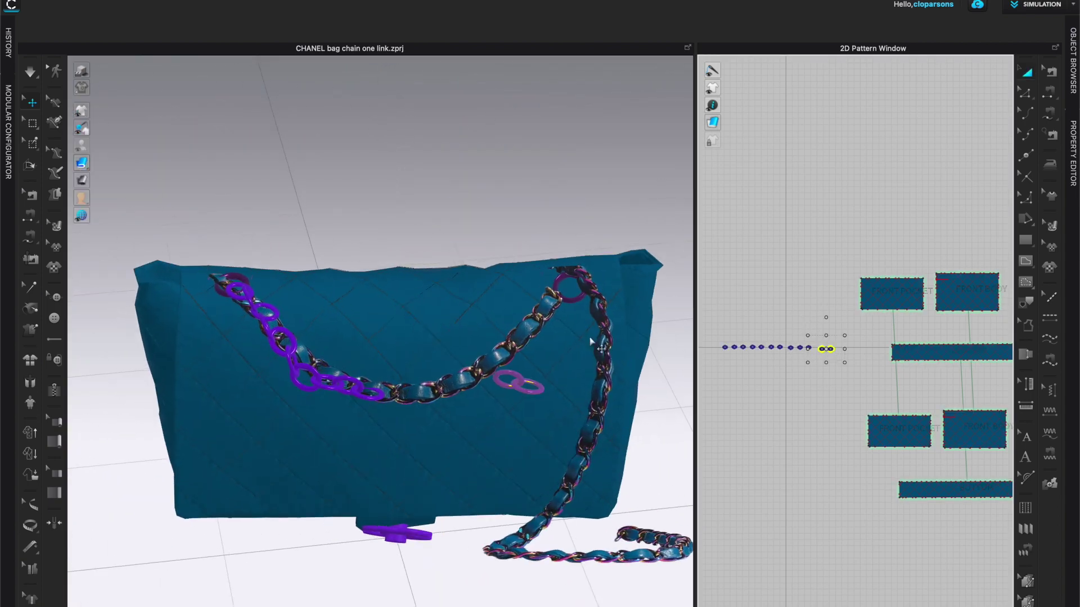
right_click_drag(423, 439, 480, 458)
middle_click_drag(480, 458, 324, 467)
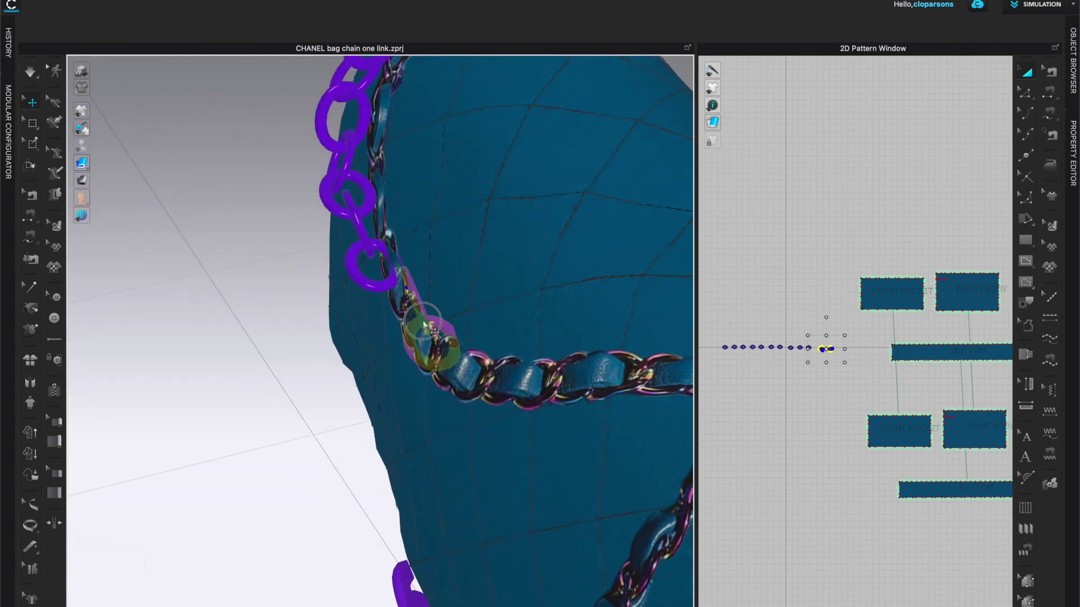
left_click_drag(434, 337, 400, 329)
right_click_drag(359, 434, 410, 414)
left_click(445, 333)
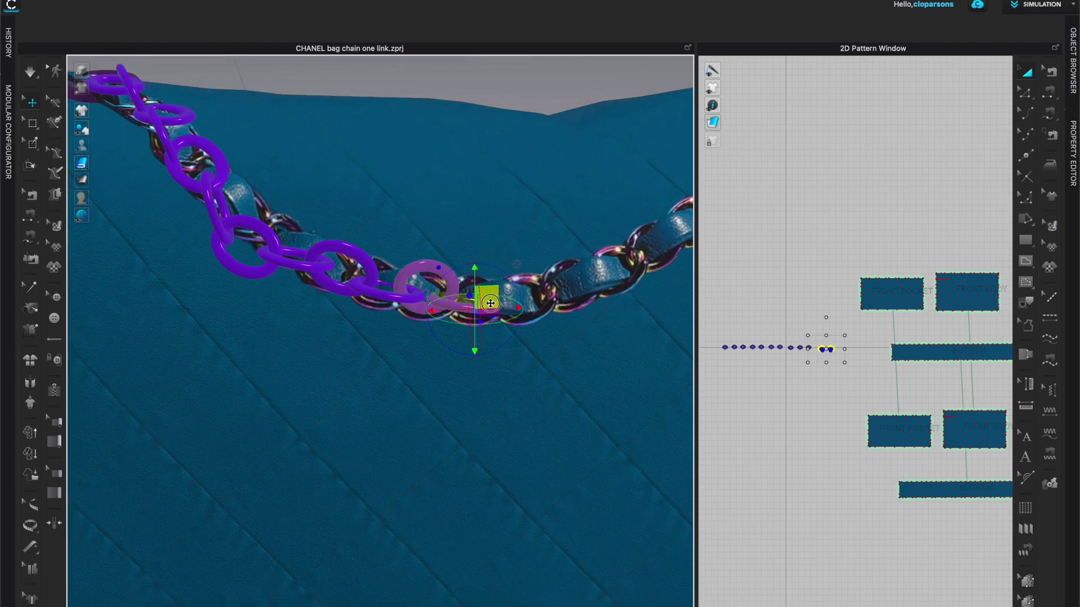
scroll(534, 403, "down", 5)
right_click_drag(532, 368, 581, 381)
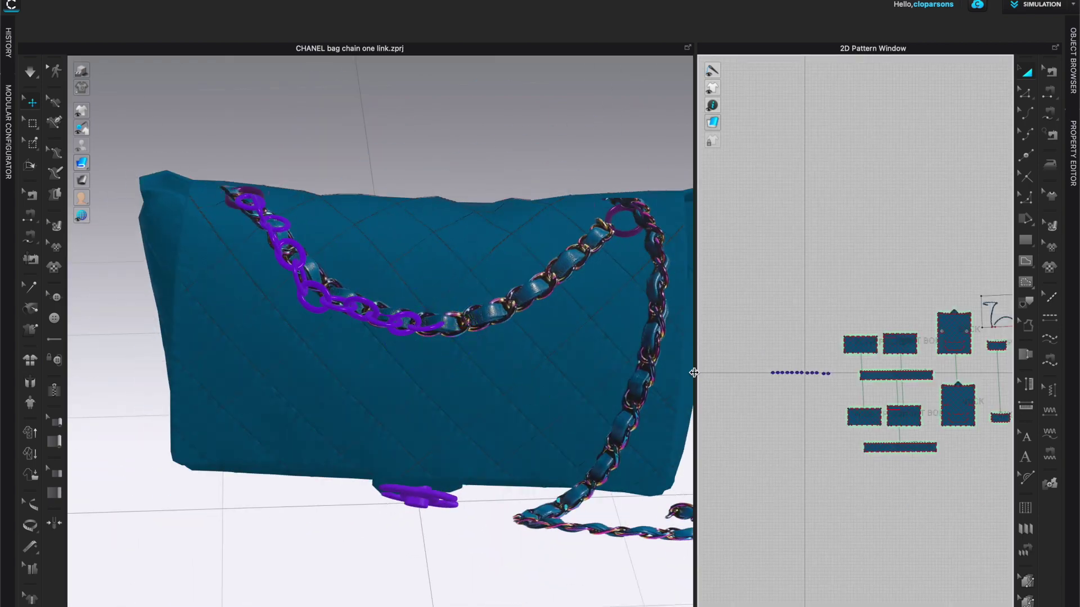
Select the whole row of link patterns and mirror paste it beside the original row
left_click_drag(694, 373, 624, 373)
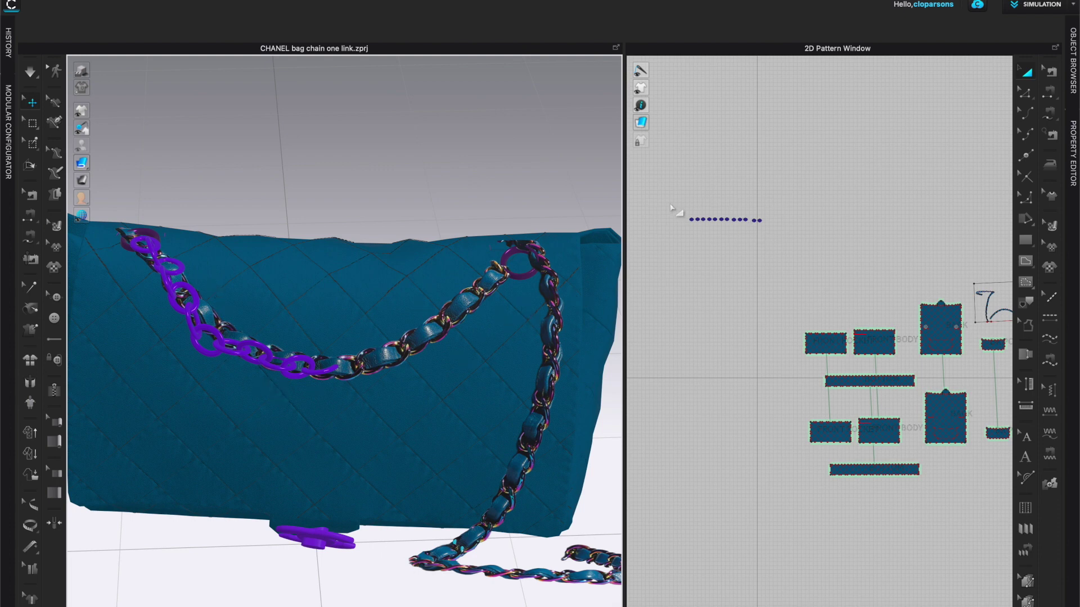
left_click(822, 252)
left_click(724, 221)
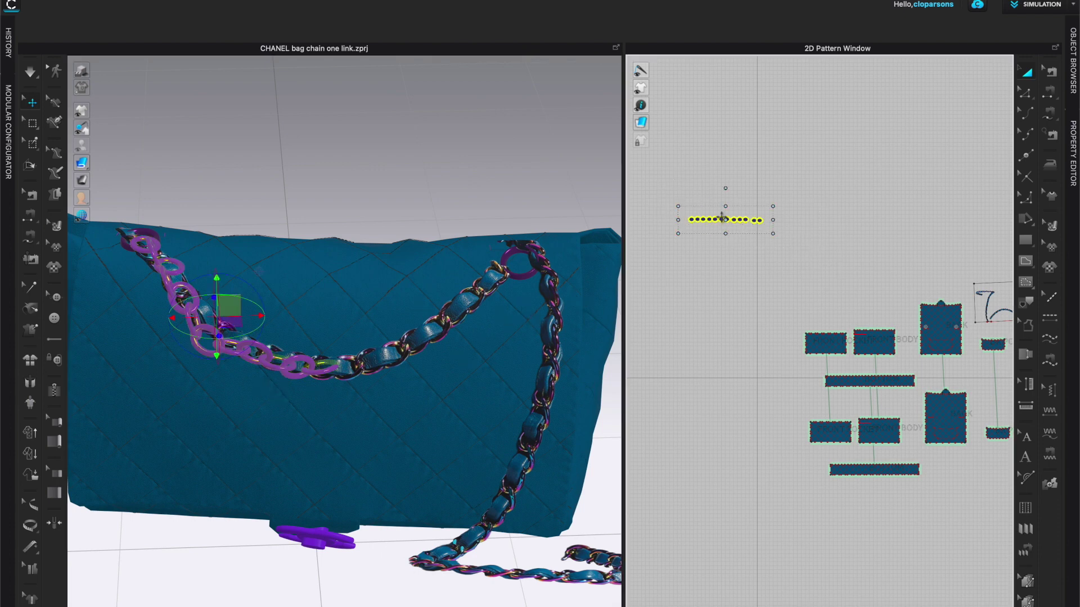
right_click(723, 218)
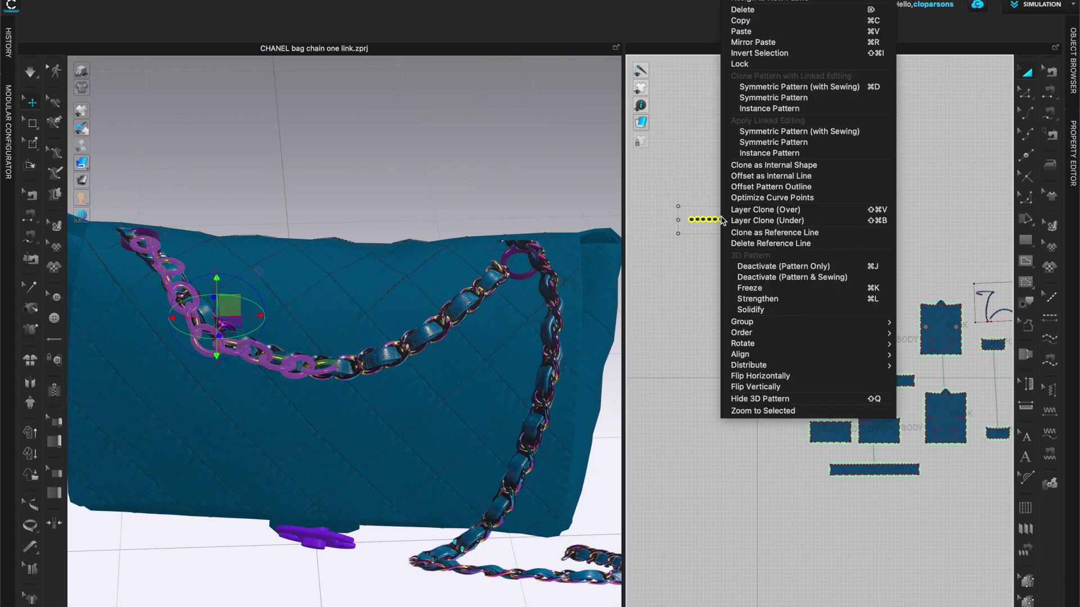
left_click(762, 43)
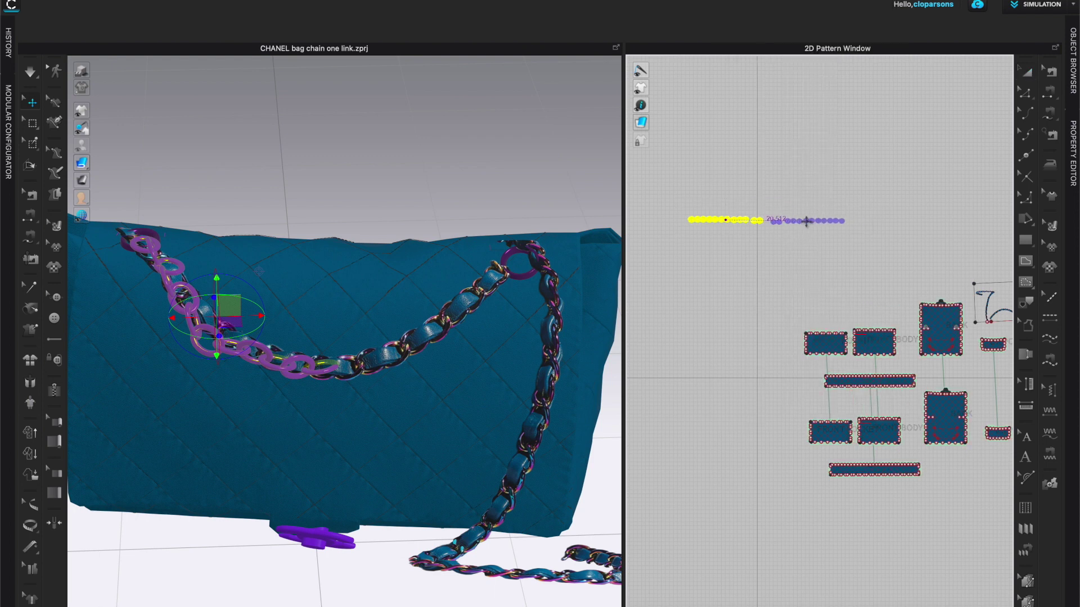
left_click(804, 224)
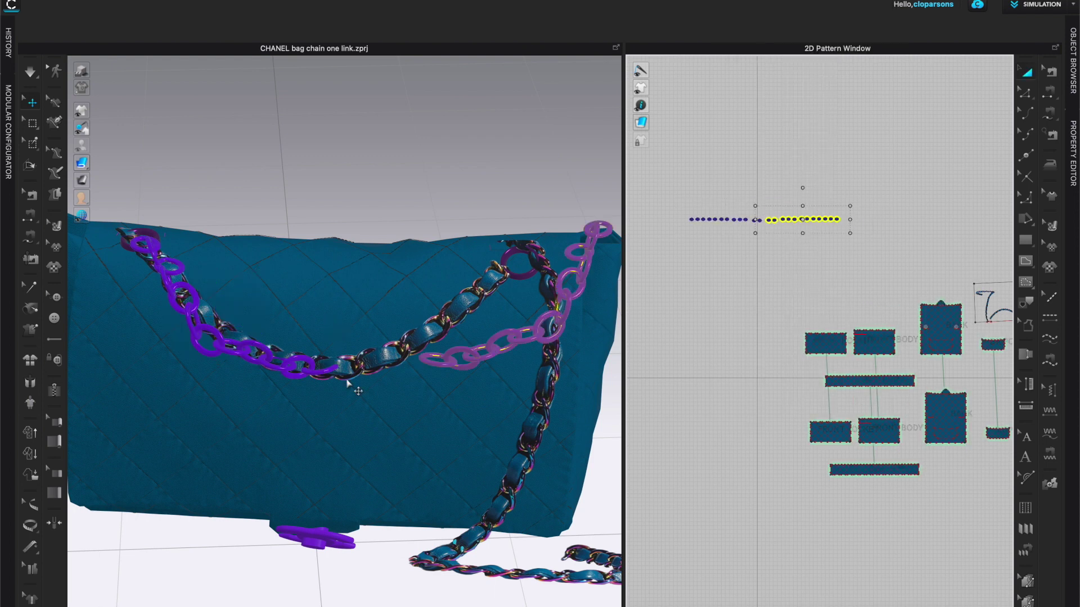
Move the mirrored links across to meet the first half at the chain's lowest point and adjust the links by the opposite ring
left_click_drag(571, 275, 488, 277)
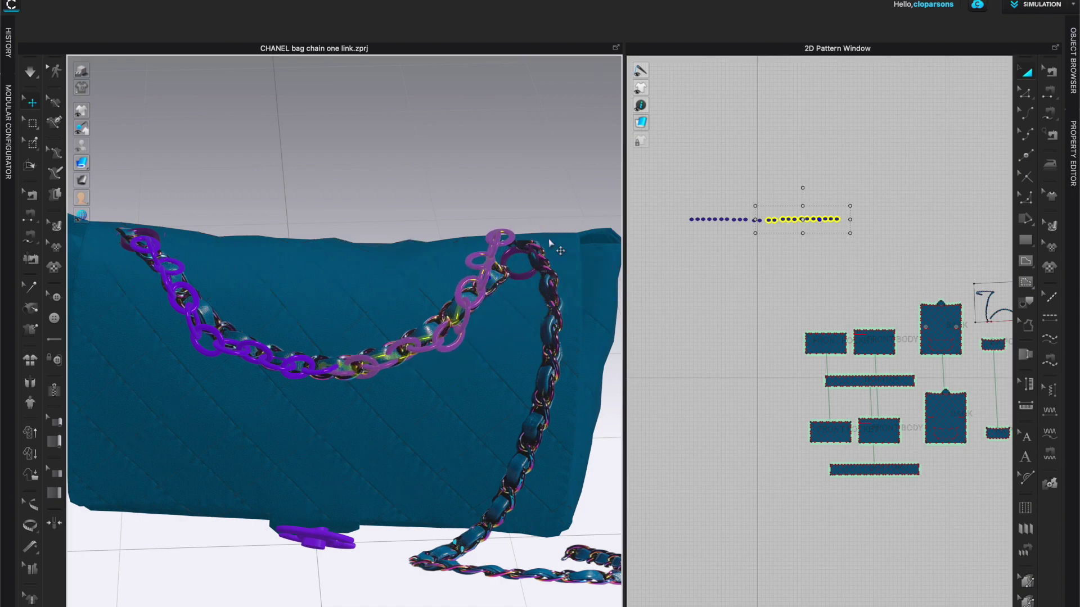
left_click_drag(440, 182, 442, 368)
right_click_drag(442, 369, 424, 342)
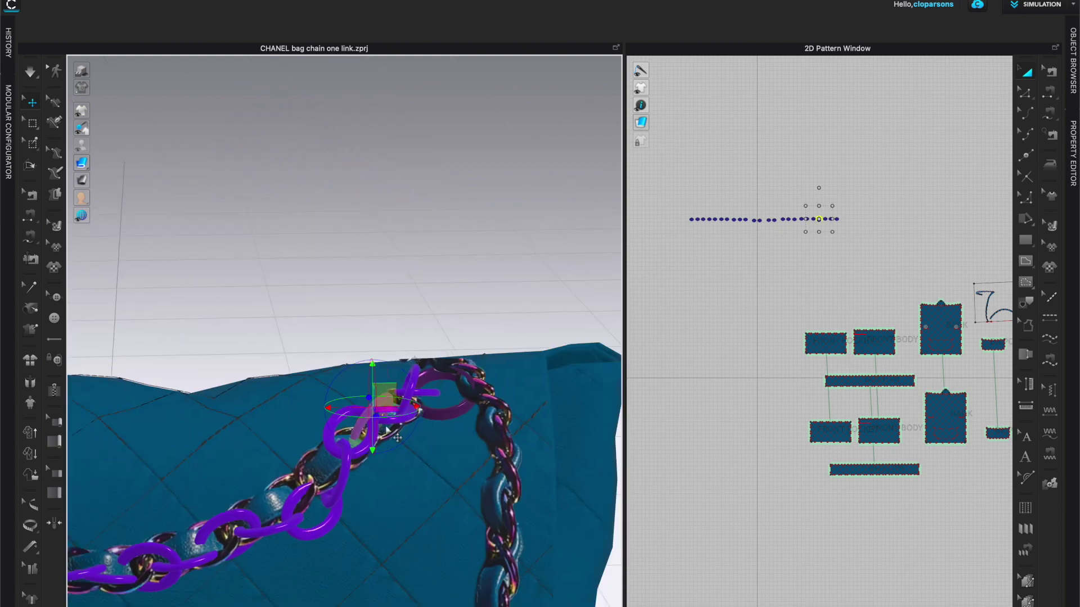
scroll(393, 428, "down", 4)
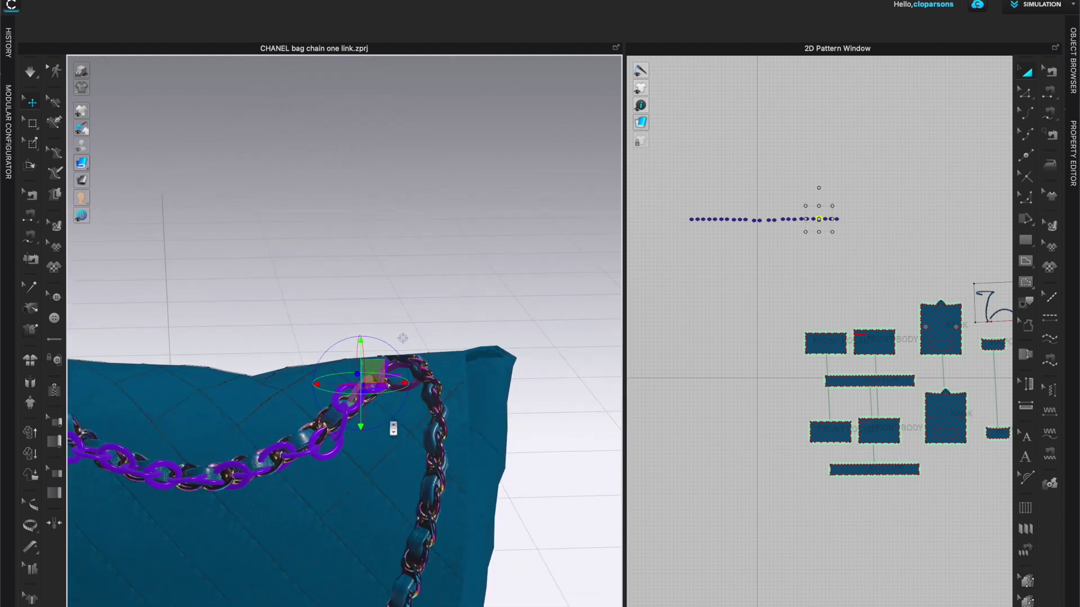
scroll(439, 361, "down", 3)
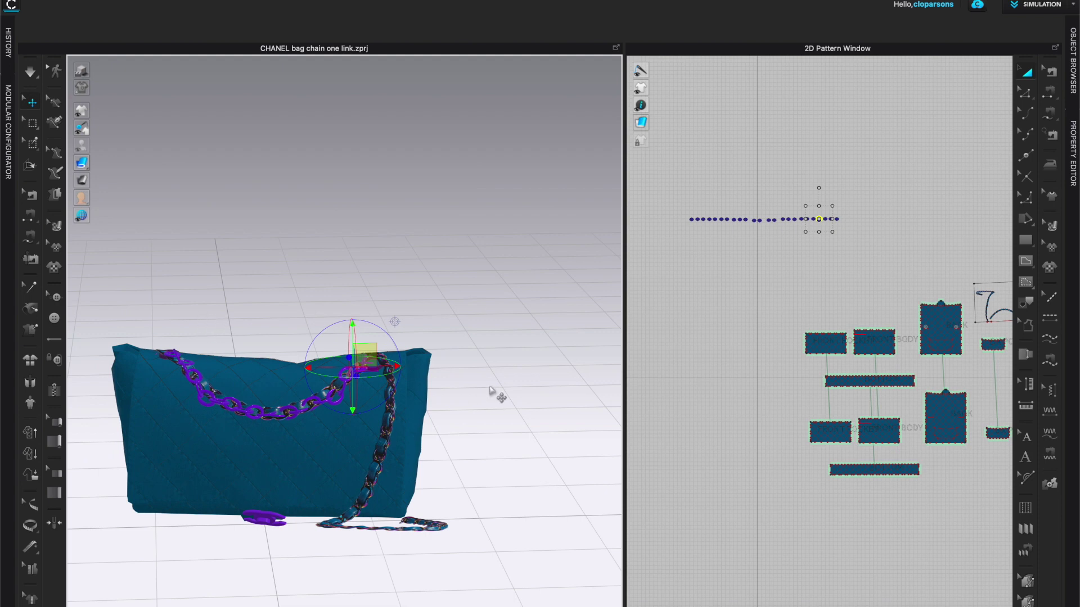
Delete the old reference chain's pattern beside the bag's pattern pieces so that only the new link chain remains
right_click_drag(784, 378, 660, 398)
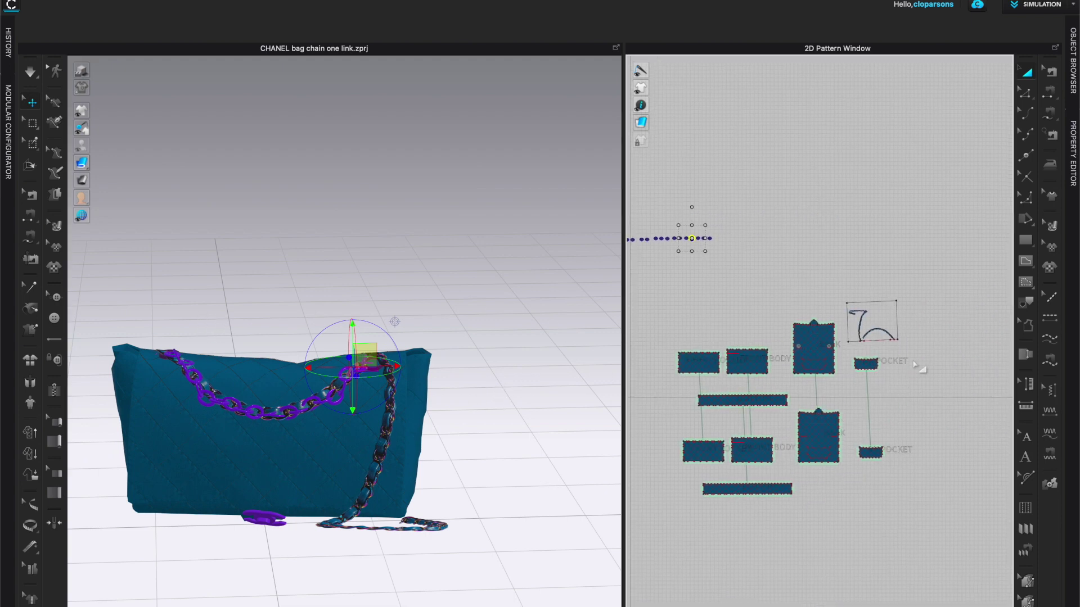
left_click(881, 315)
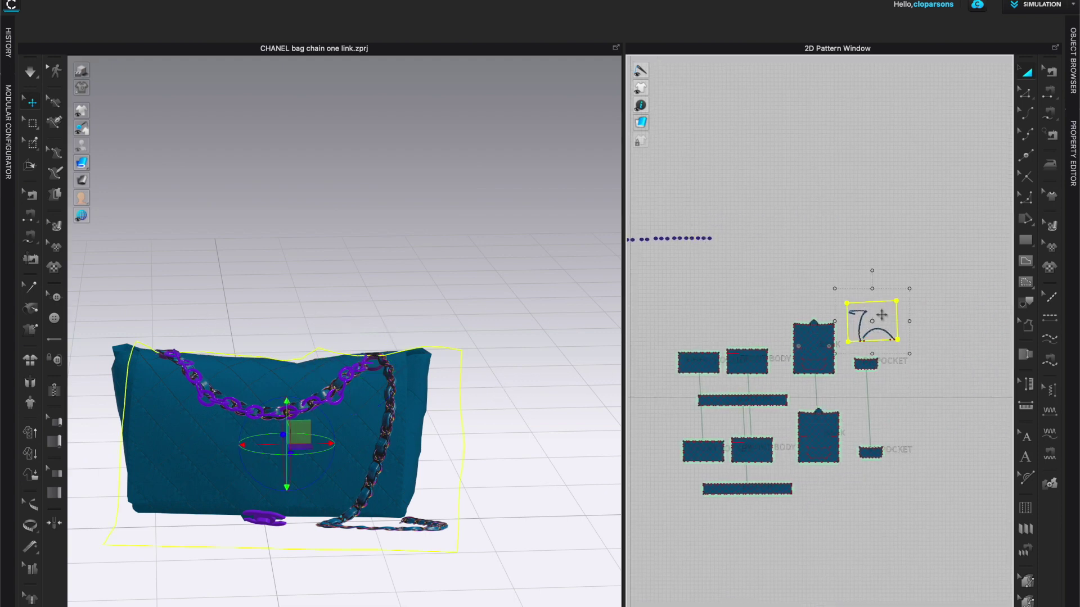
left_click(516, 407)
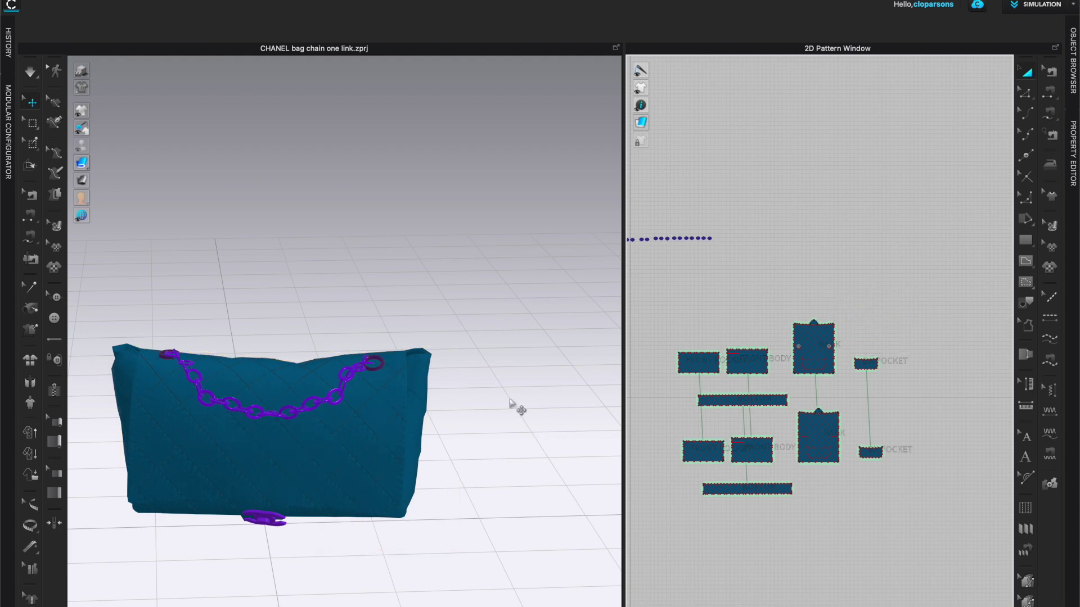
Adjust the upper links beside the chain's starting ring, down to the fourth link, so that they hang along the bag's front
right_click_drag(516, 407, 463, 430)
scroll(489, 407, "up", 6)
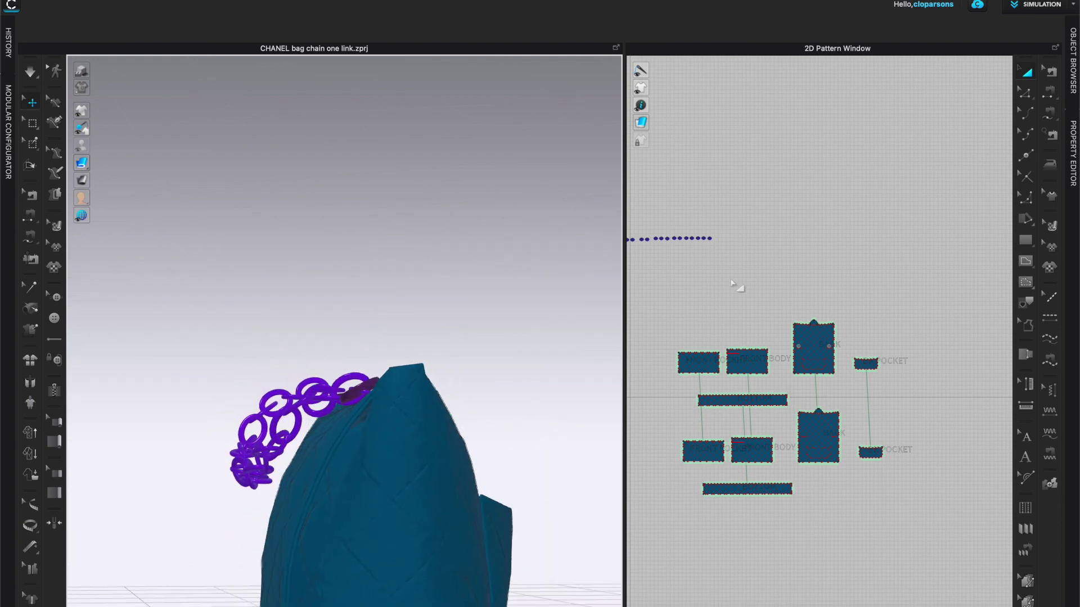
middle_click_drag(829, 288, 961, 301)
scroll(808, 258, "down", 2)
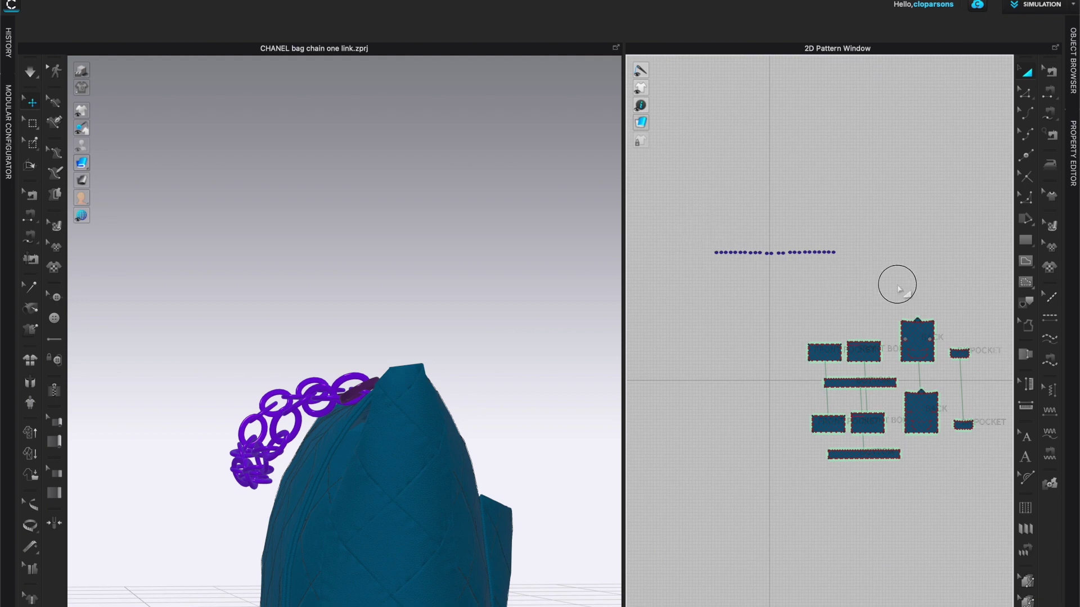
left_click_drag(825, 300, 826, 298)
left_click_drag(240, 399, 286, 428)
right_click_drag(204, 470, 271, 478)
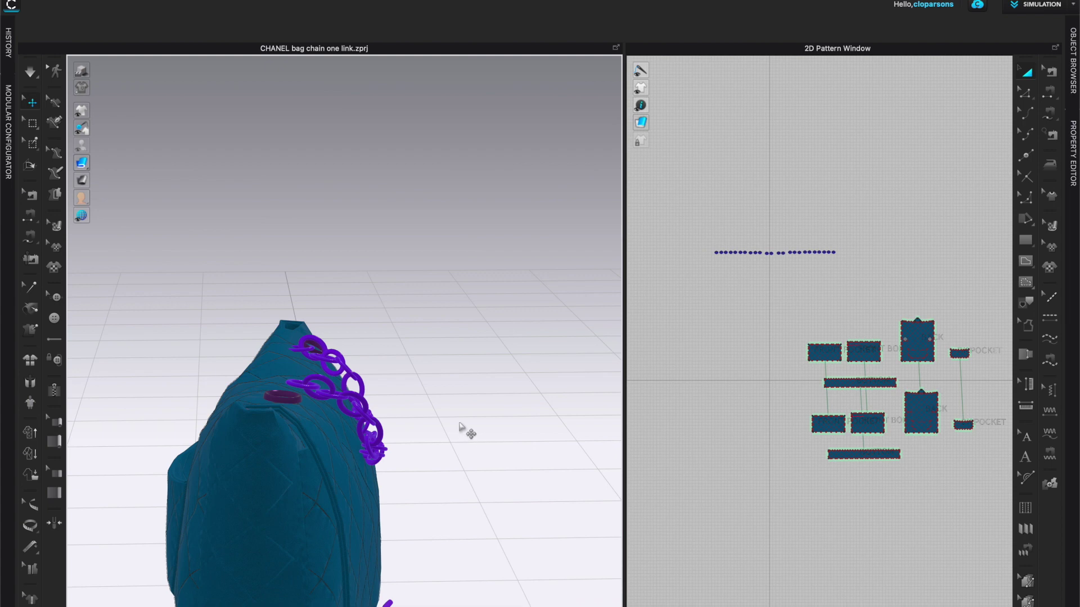
scroll(471, 445, "up", 5)
middle_click_drag(477, 448, 499, 361)
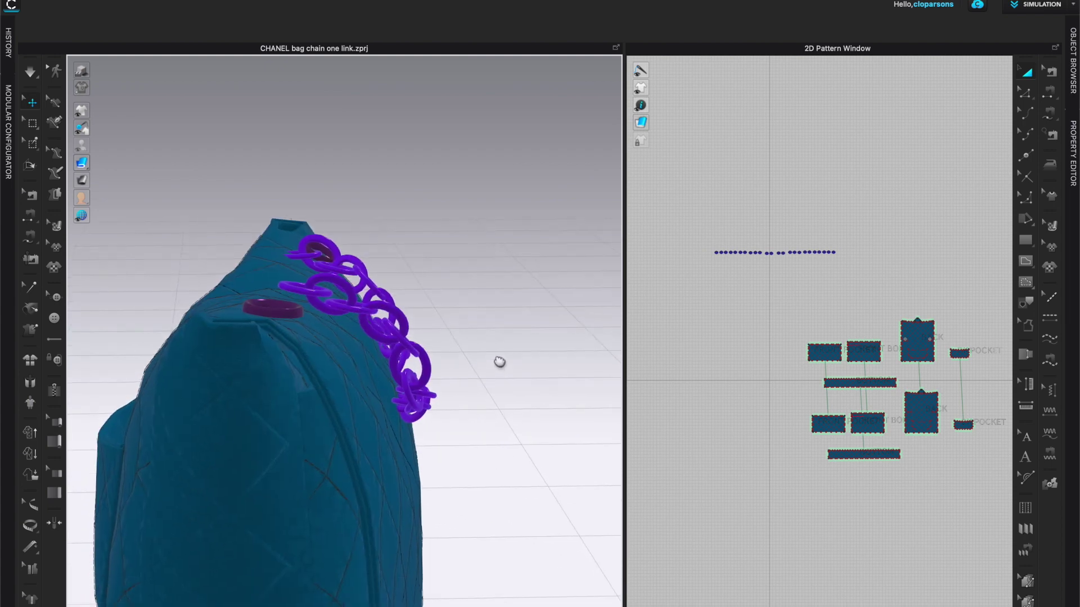
left_click_drag(301, 293, 361, 322)
right_click_drag(492, 465, 452, 332)
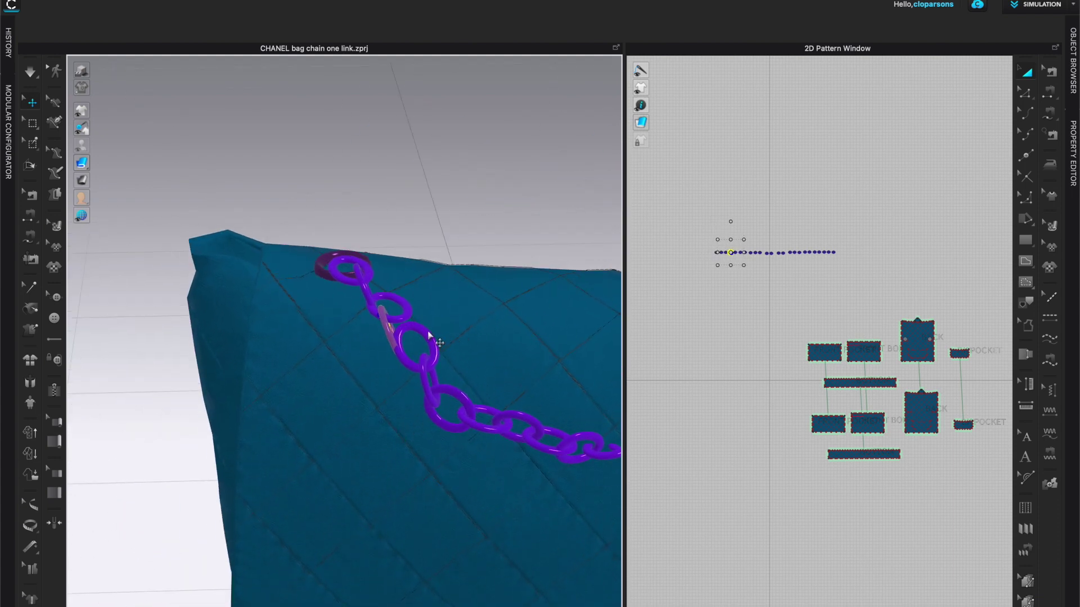
Move the fifth and sixth links from the starting ring so that they follow the fourth and lead into the seventh
left_click_drag(428, 335, 417, 342)
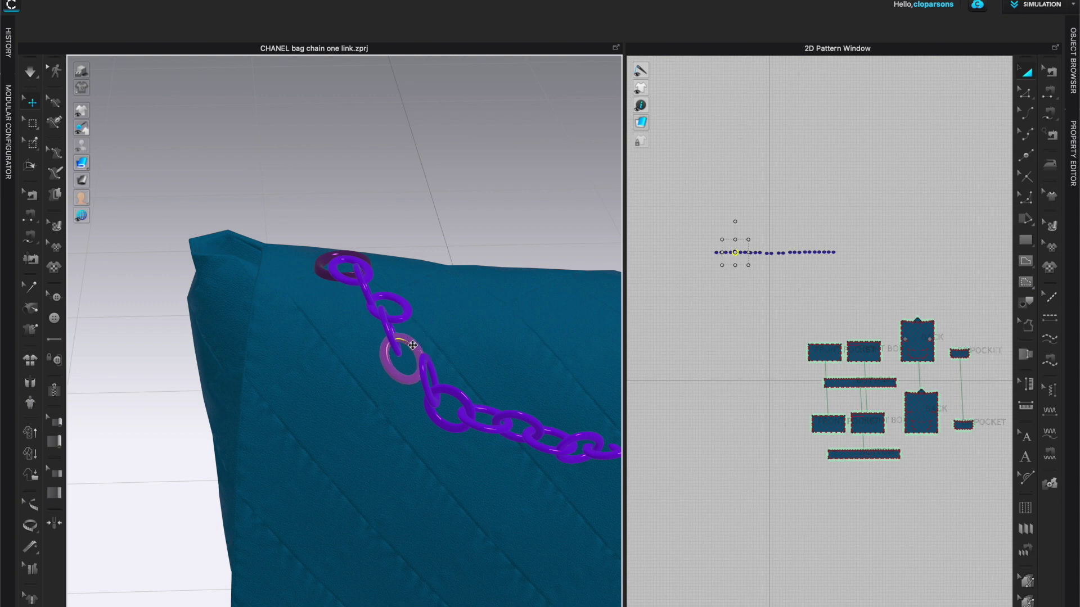
left_click_drag(425, 382, 419, 384)
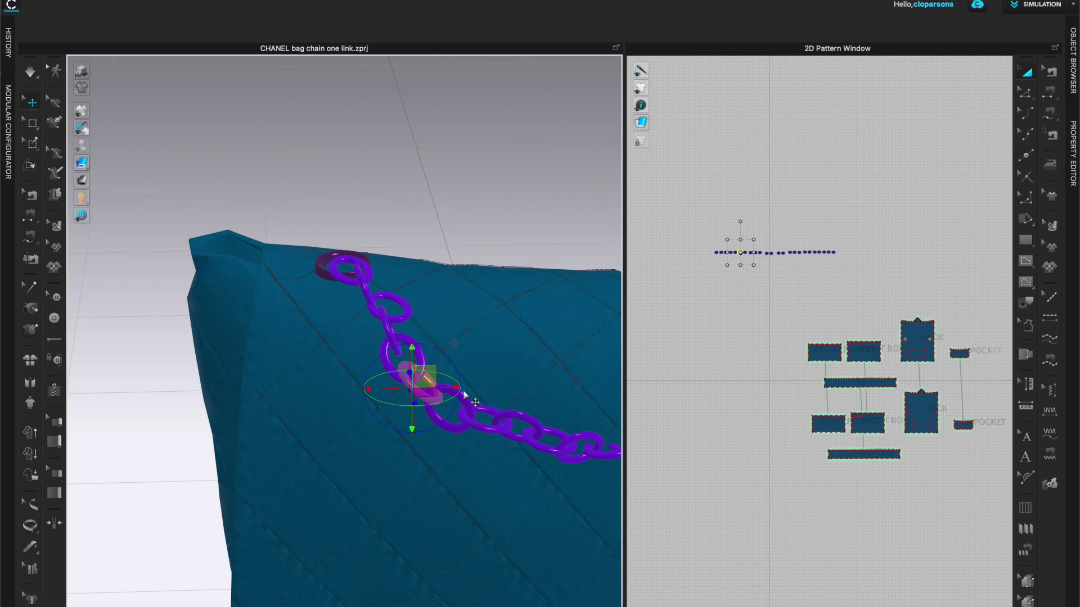
left_click_drag(464, 394, 454, 392)
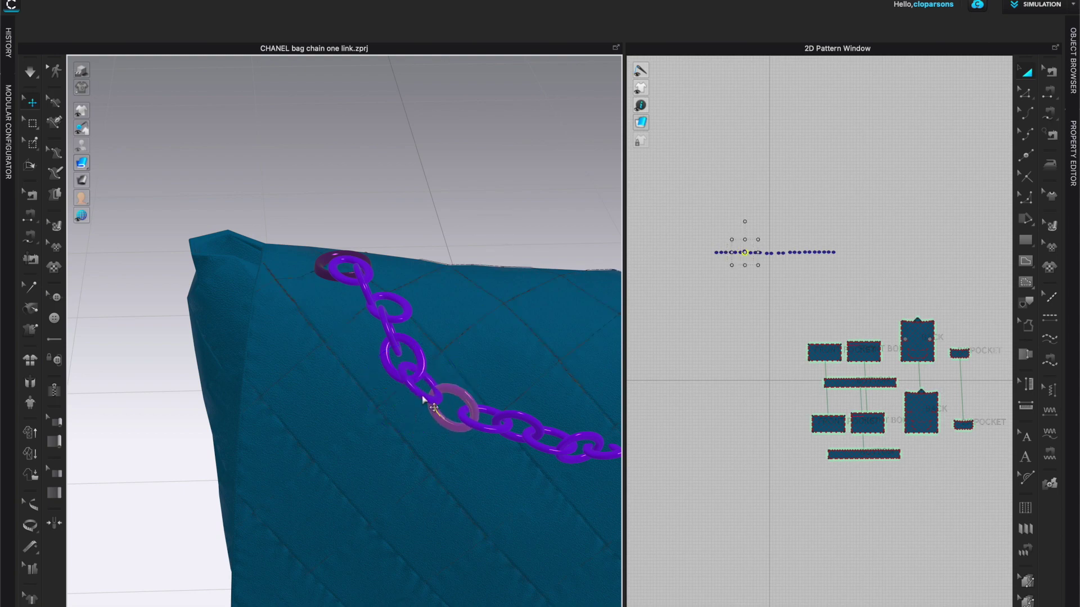
Tilt the third link downward and reposition the following links, including the fifth, along the bag's front
right_click_drag(423, 399, 477, 275)
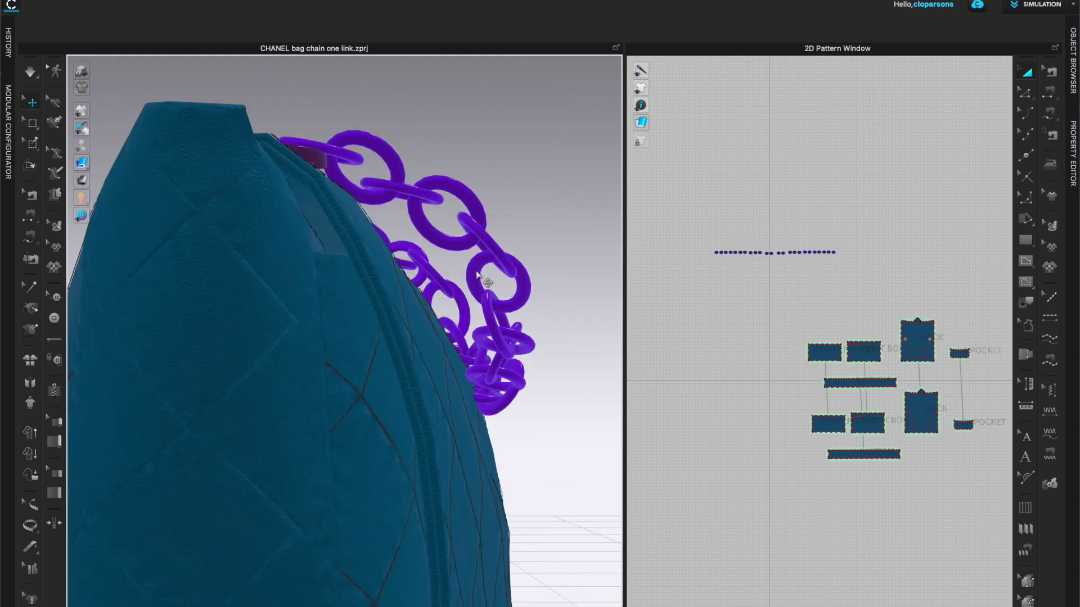
left_click(425, 186)
left_click_drag(412, 142, 431, 170)
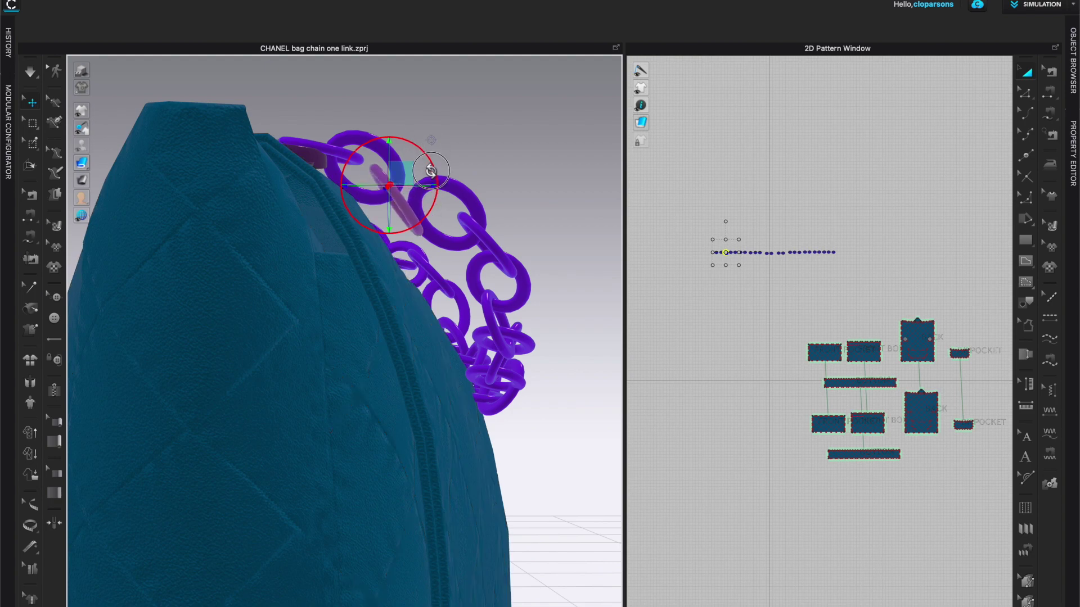
left_click(444, 245)
right_click_drag(517, 256, 544, 216)
left_click_drag(434, 221, 460, 267)
left_click(483, 262)
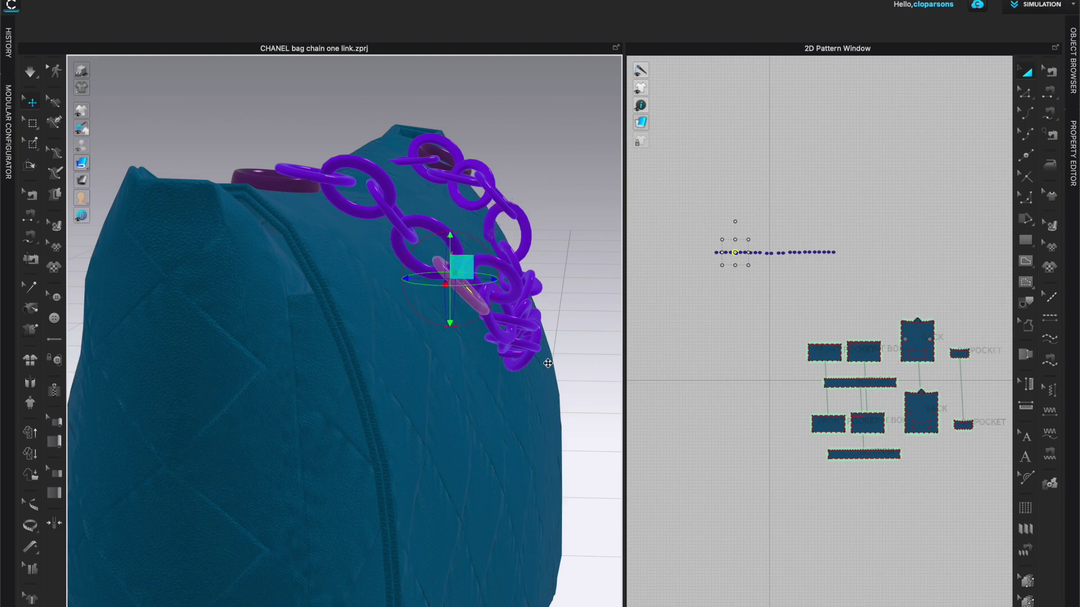
Move and tilt the sixth link so that it passes through the fifth link and reaches the seventh
right_click_drag(545, 360, 495, 372)
left_click_drag(540, 308, 526, 327)
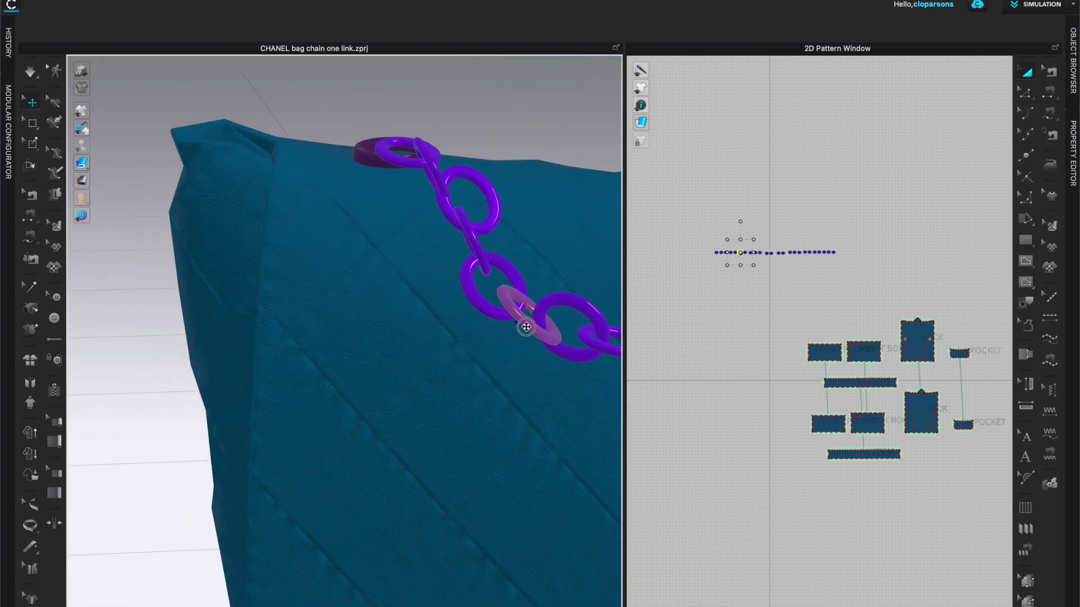
right_click_drag(502, 405, 522, 304)
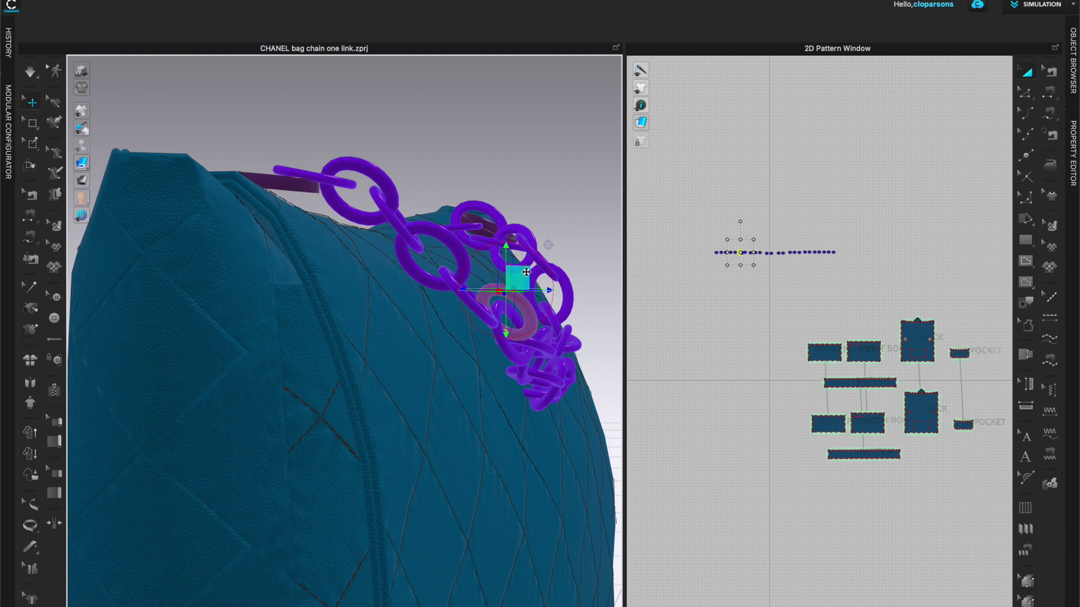
mouse_move(527, 248)
left_mouse_down()
mouse_move(511, 236)
mouse_move(537, 254)
left_mouse_up()
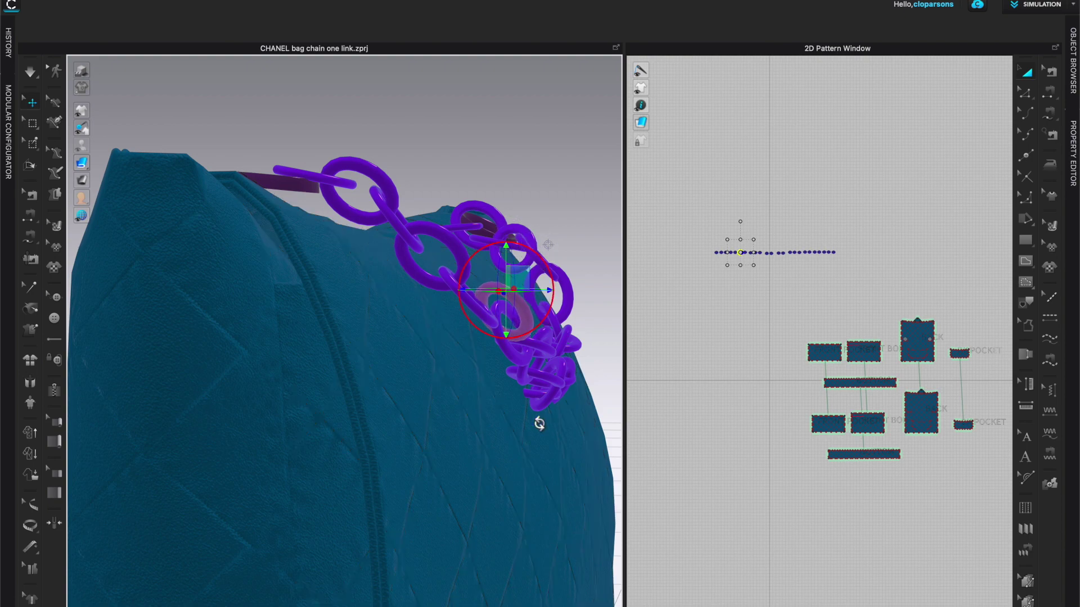
right_click_drag(539, 423, 421, 447)
left_click_drag(355, 308, 336, 289)
left_click_drag(338, 333, 328, 347)
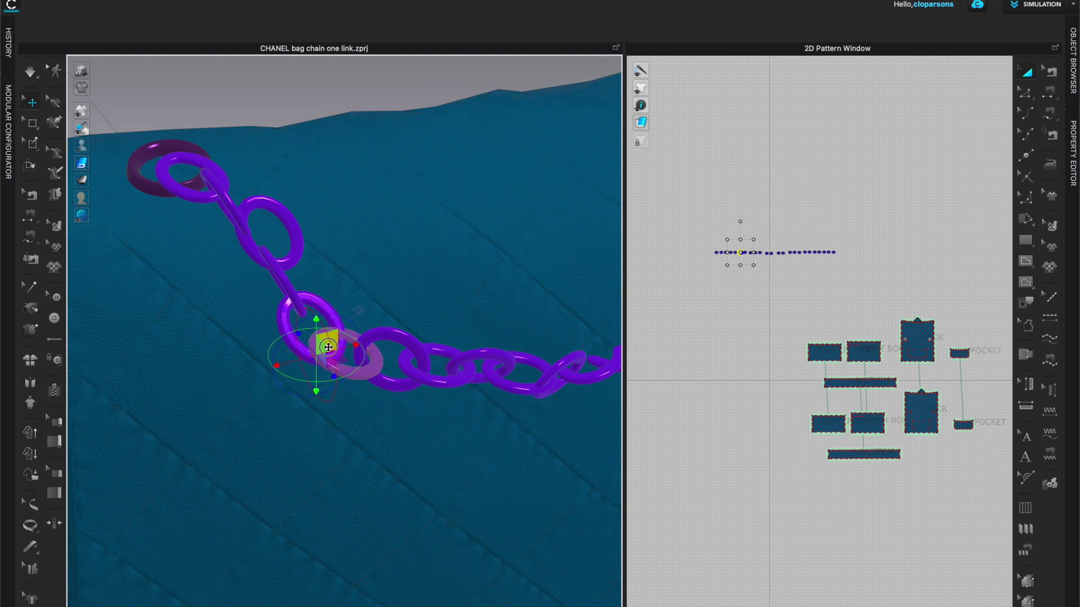
Rotate the sixth link further and shift it back between its two neighbouring links
right_click_drag(306, 416, 374, 479)
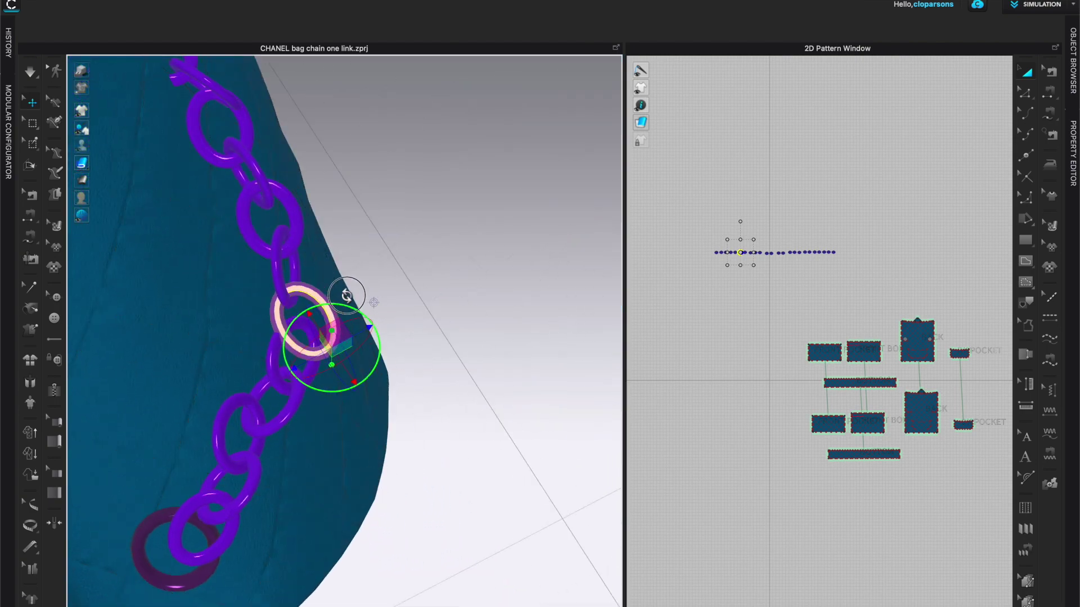
left_click_drag(347, 295, 354, 290)
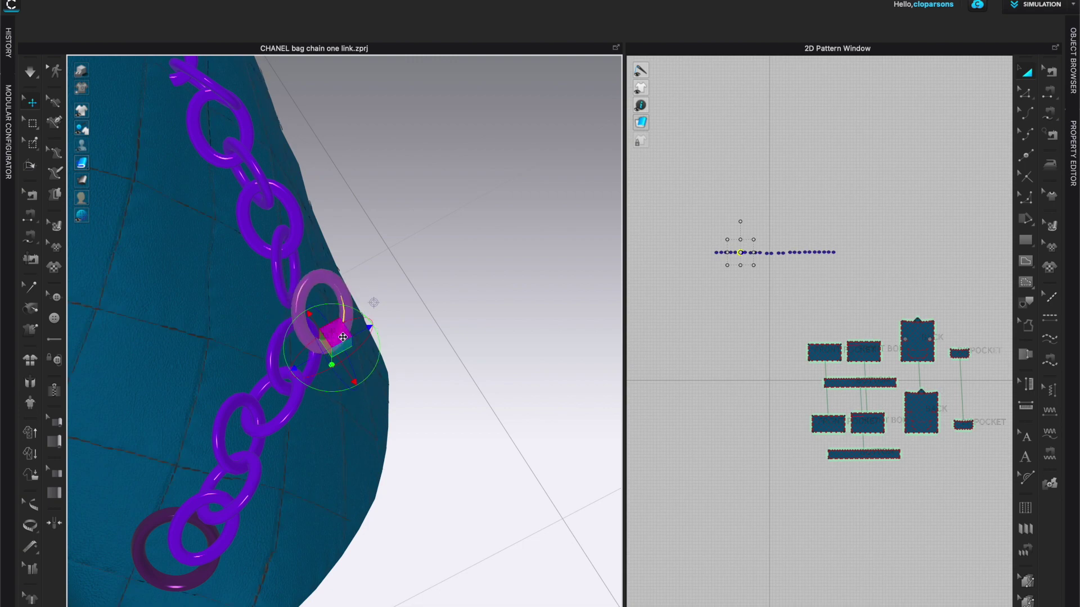
right_click_drag(399, 395, 287, 318)
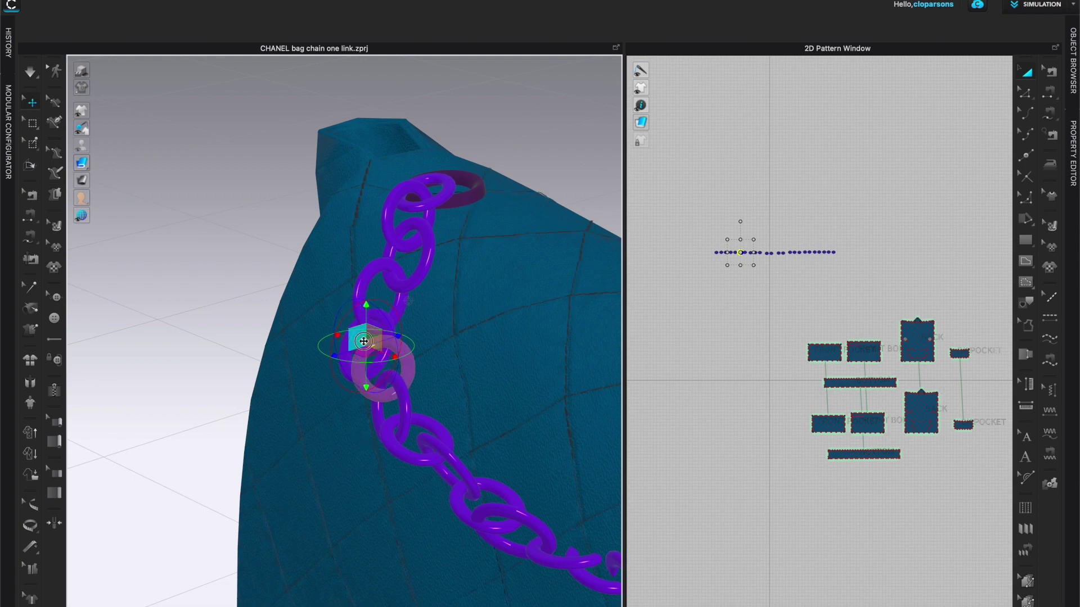
left_click_drag(364, 342, 354, 343)
right_click_drag(358, 360, 487, 379)
left_click(129, 443)
left_click(495, 248)
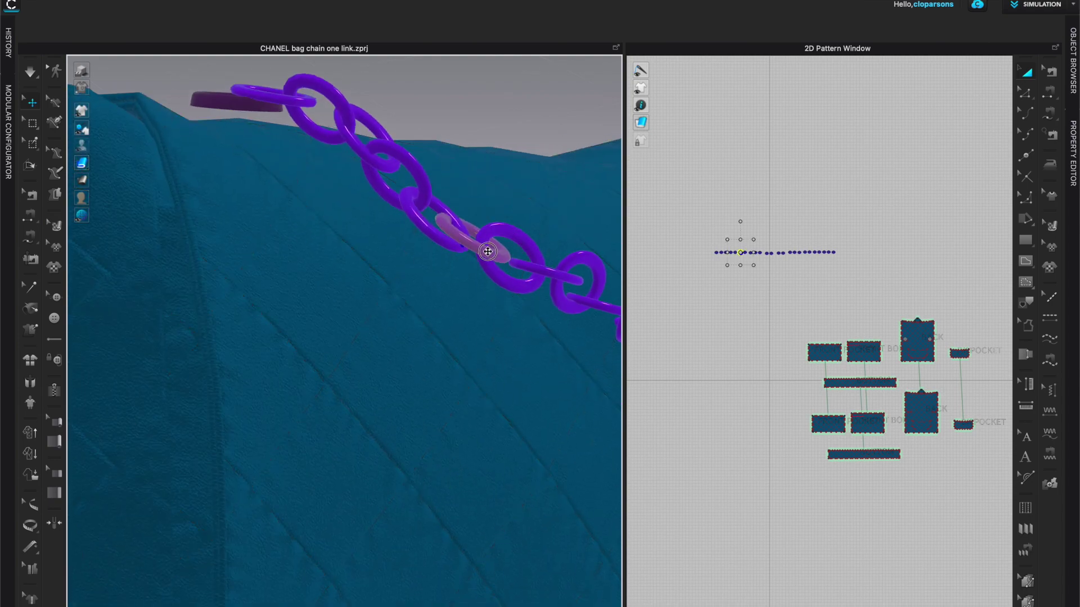
Fine-tune the sixth link's rotation from the side of the bag so that it interlocks with both neighbours
right_click_drag(472, 277, 505, 378)
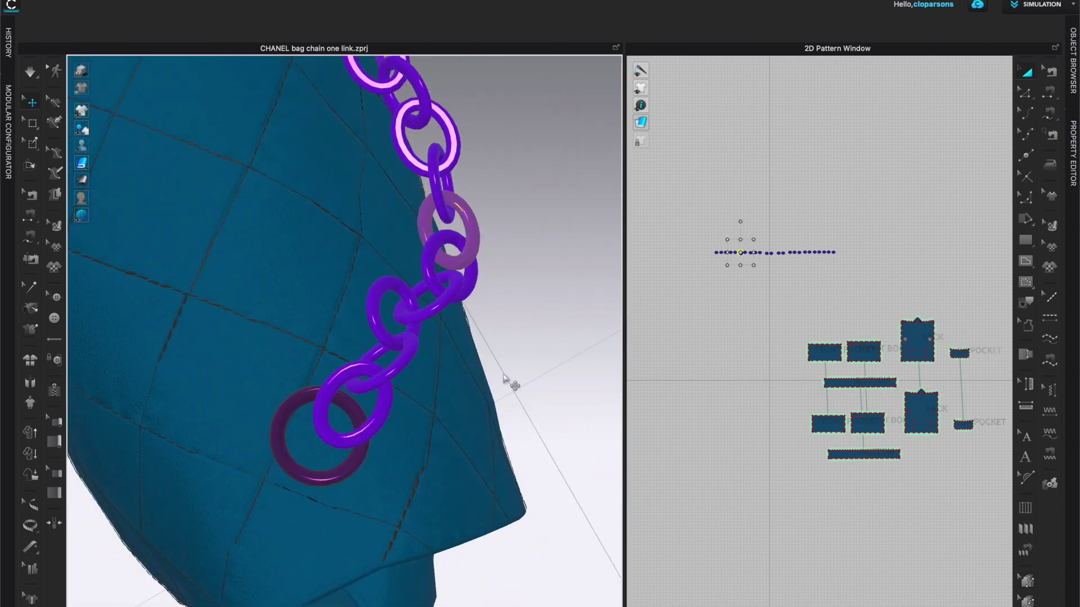
left_click(450, 265)
right_click_drag(527, 319, 526, 286)
left_click(478, 259)
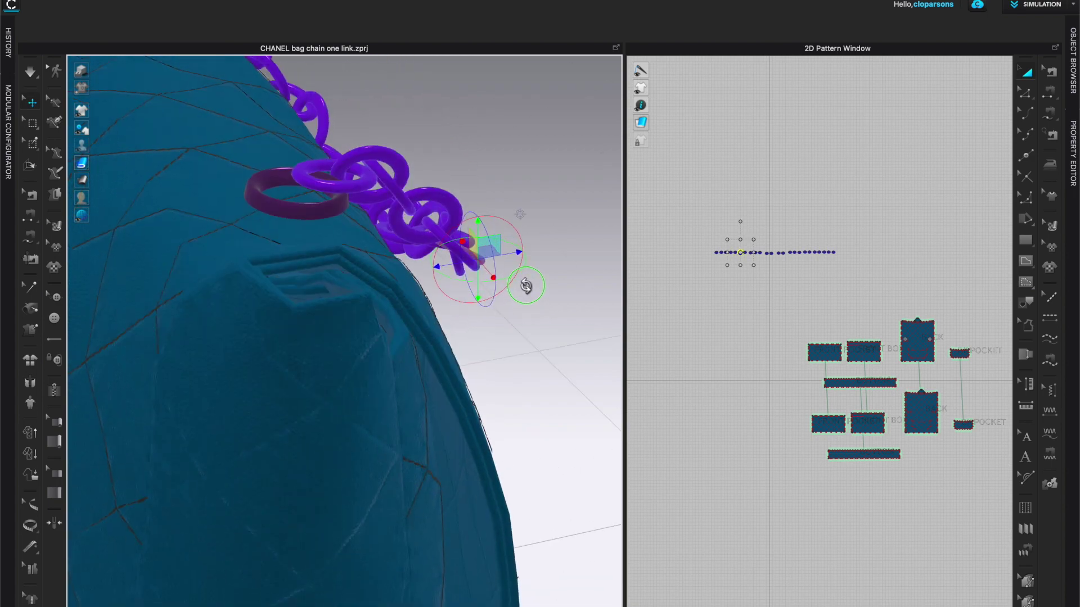
left_click_drag(502, 217, 501, 206)
left_click(520, 404)
Adjust individual links on the mirrored half, between the lowest point and the second ring, so that they interlock
right_click_drag(521, 405, 359, 408)
scroll(381, 410, "up", 5)
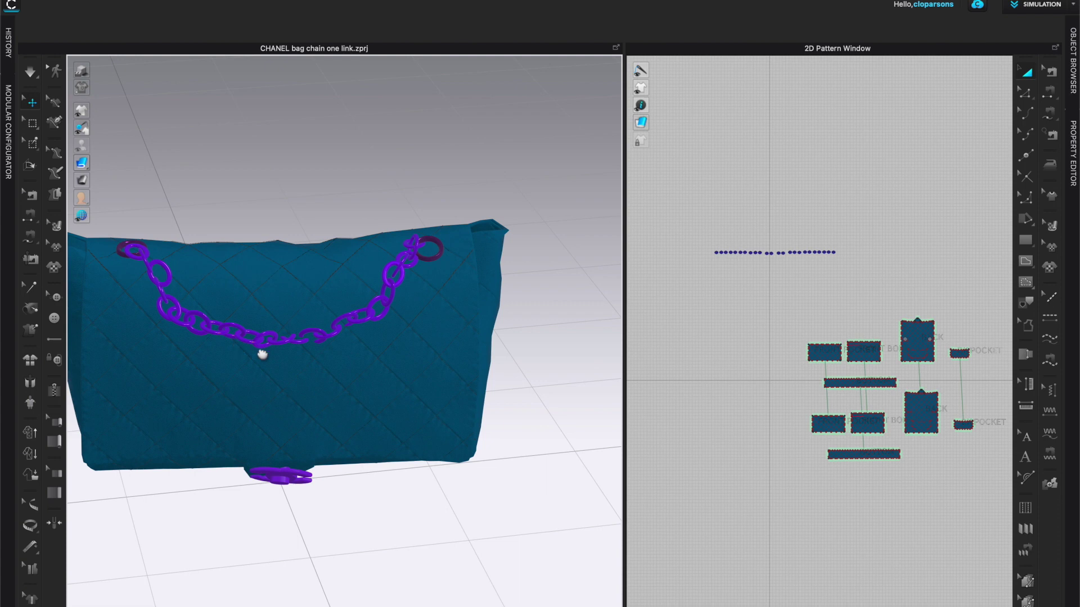
scroll(262, 354, "up", 5)
left_click(359, 431)
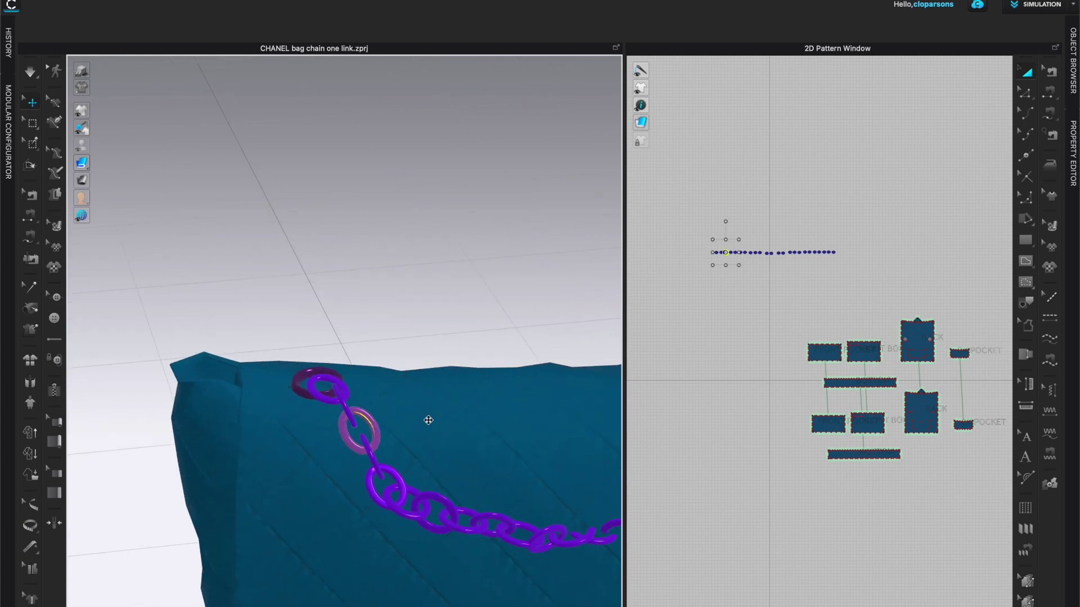
right_click_drag(428, 420, 243, 395)
right_click_drag(429, 386, 363, 454)
left_click(347, 437)
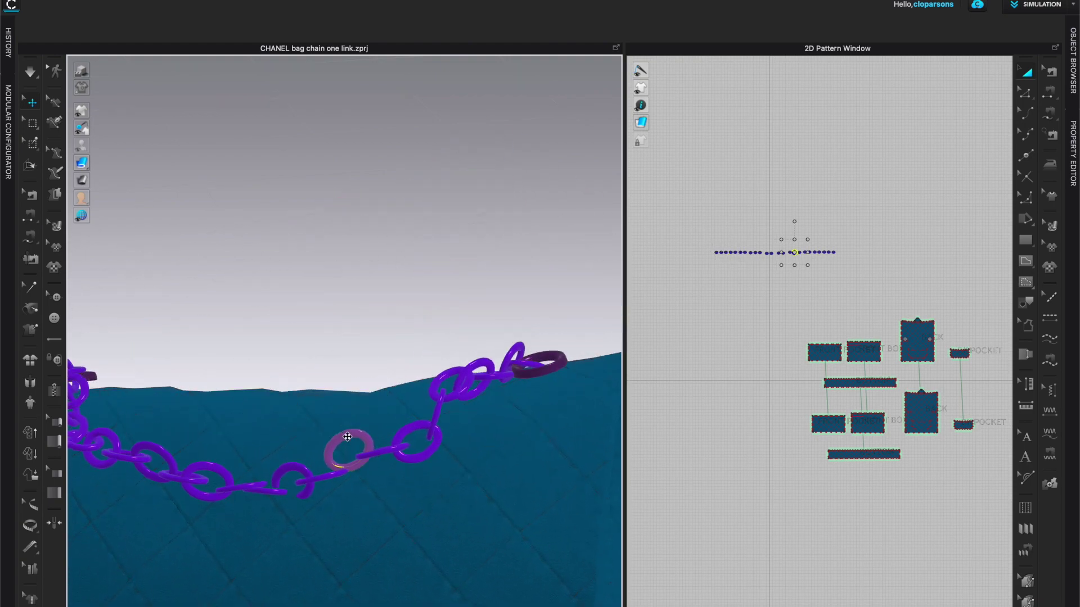
left_click(337, 469)
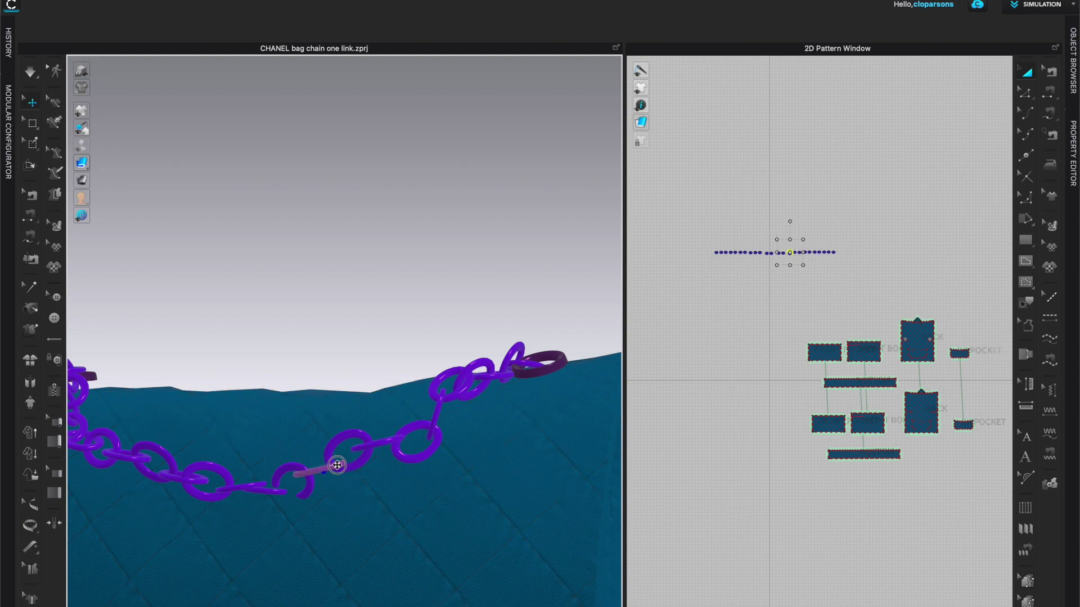
left_click(329, 469)
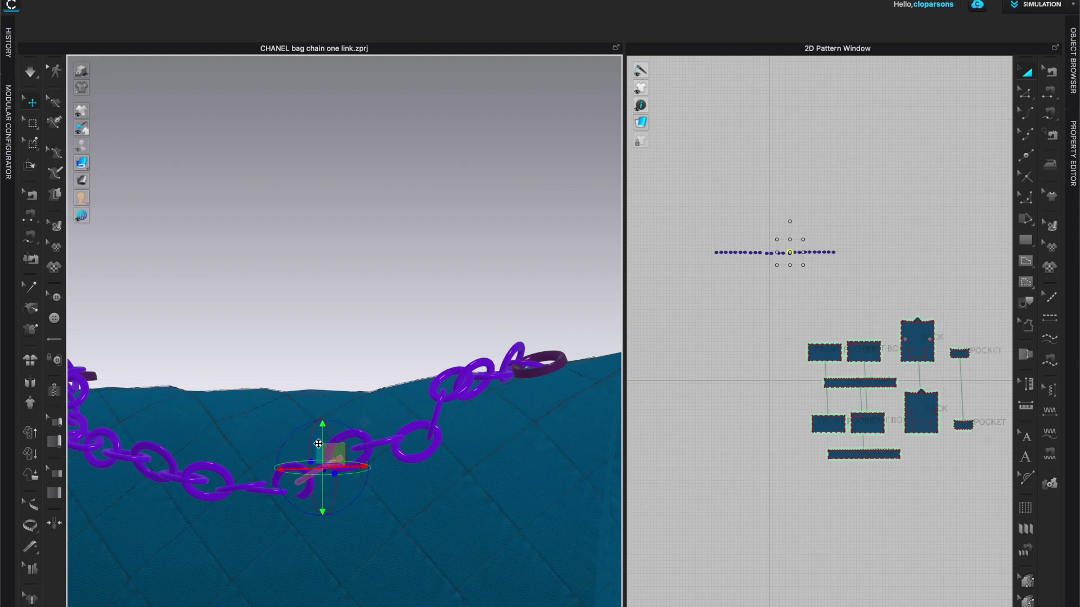
Adjust a link just beside the chain's lowest point from the side of the bag so that it sits between its neighbours
right_click_drag(323, 448, 455, 471)
left_click_drag(444, 464, 461, 563)
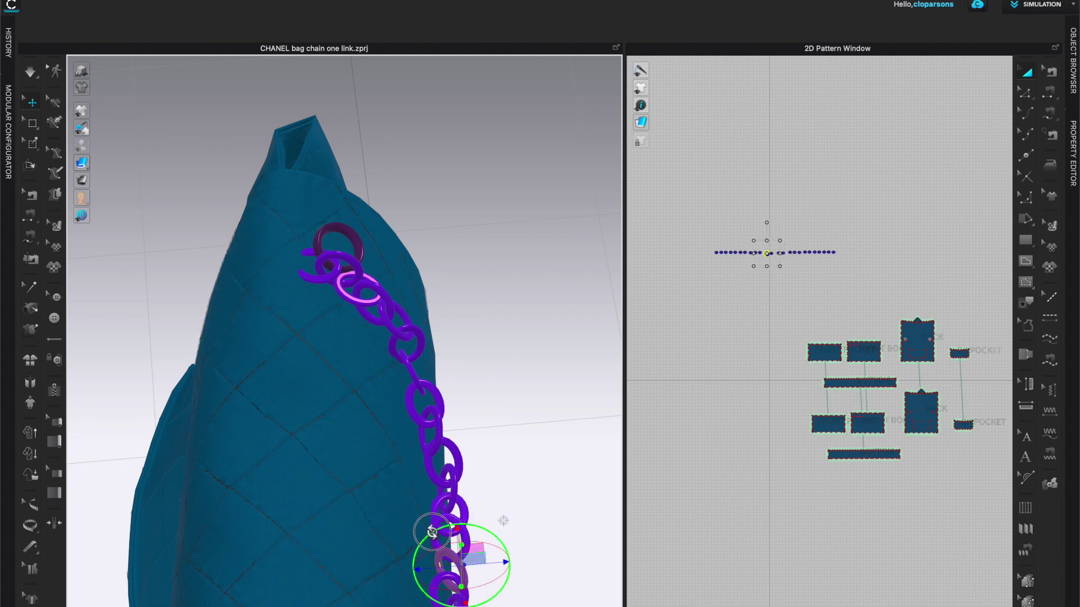
left_click(535, 515)
Tilt and shift the link at the chain's lowest point so that it interlocks with the links on both sides
right_click_drag(536, 514, 354, 373)
left_click(353, 376)
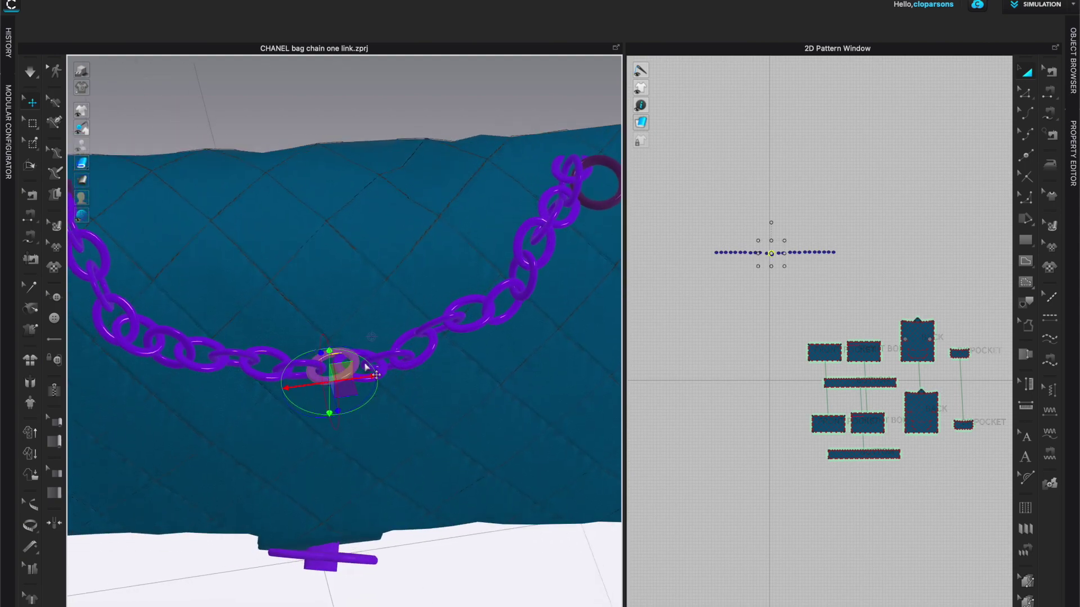
right_click_drag(374, 449, 315, 388)
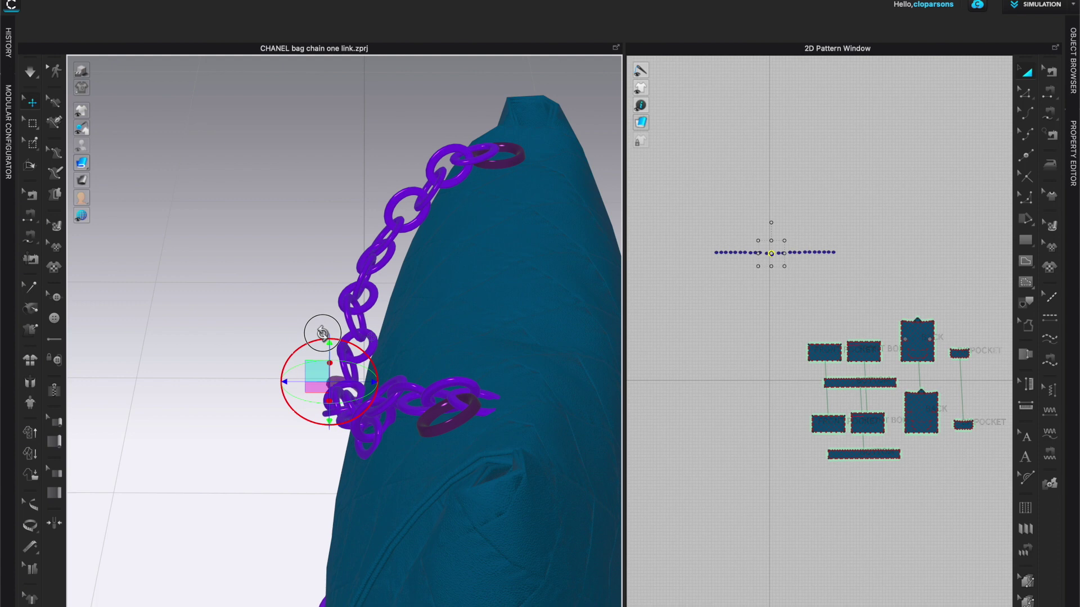
left_click_drag(348, 361, 323, 381)
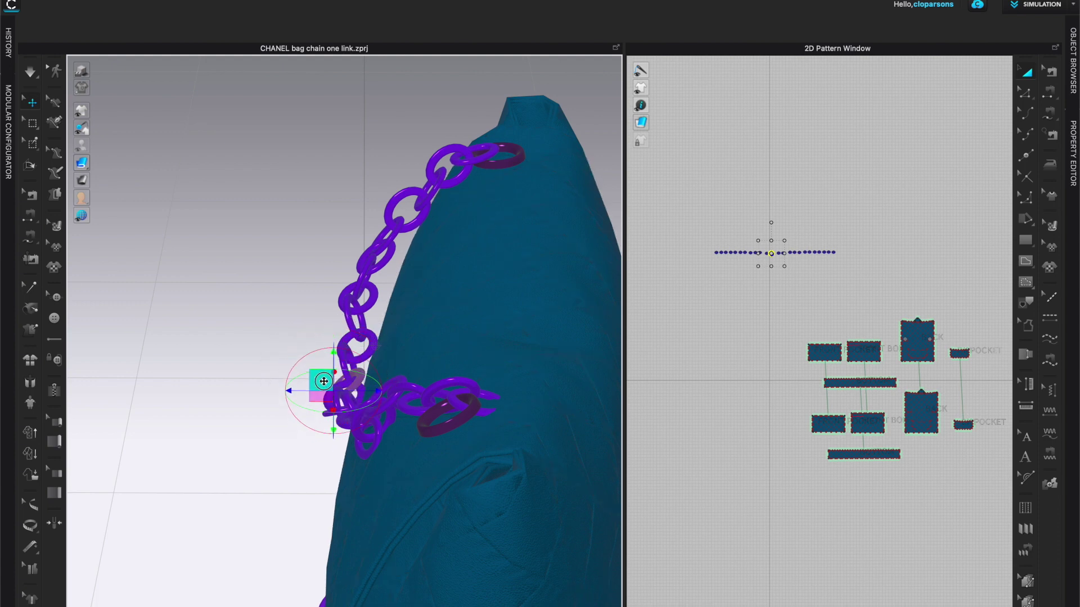
left_click(231, 438)
Shift the loose link on the mirrored half, midway between the lowest point and the second ring, so that it meets its neighbour
right_click_drag(231, 438, 334, 468)
scroll(431, 401, "down", 4)
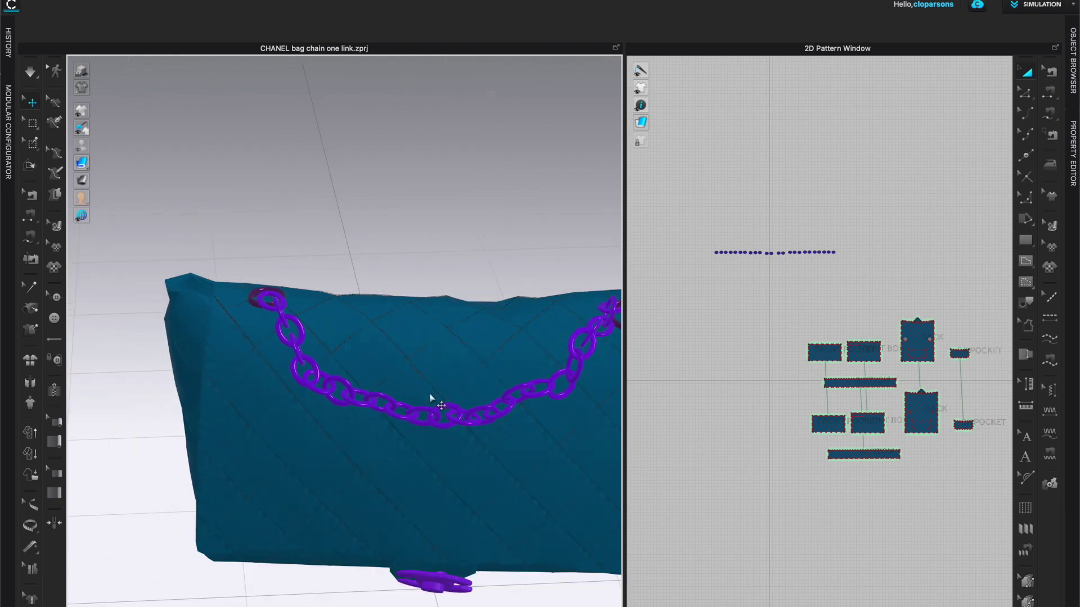
scroll(538, 399, "up", 5)
left_click(328, 394)
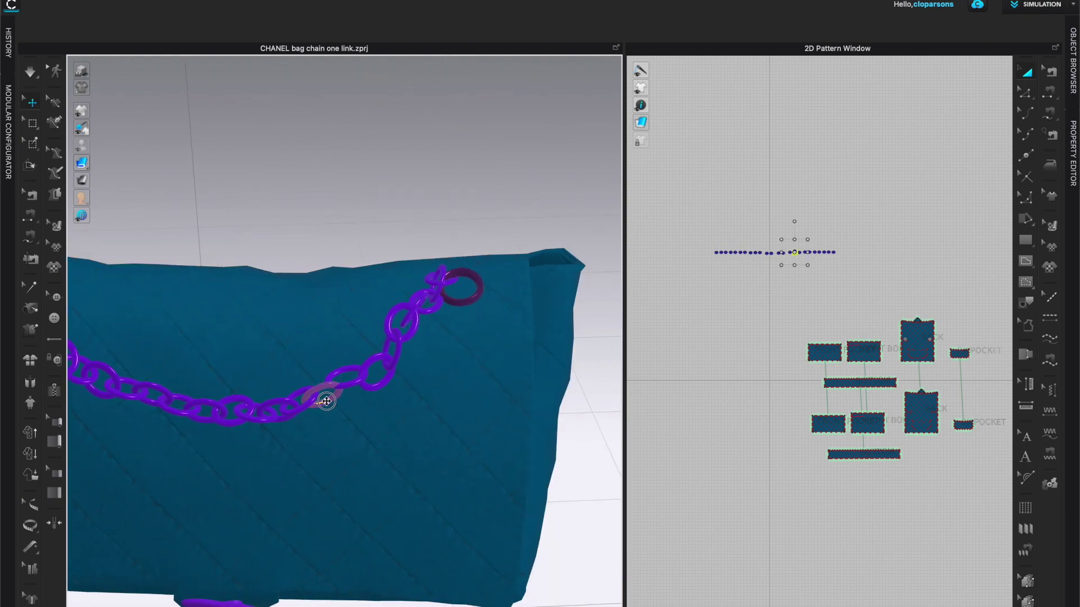
left_click_drag(326, 401, 354, 386)
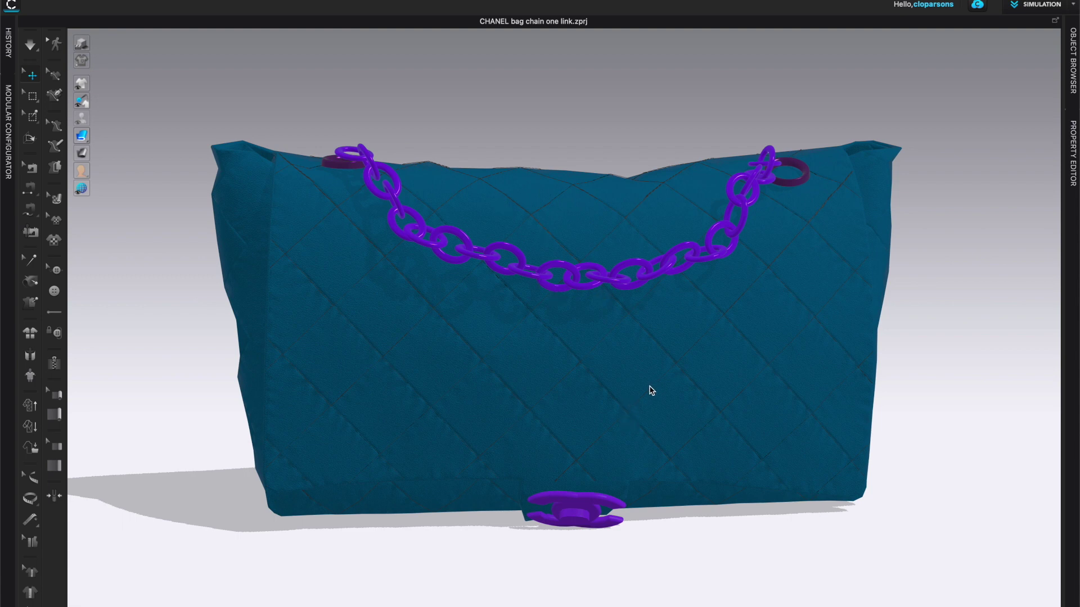
Test the finished chain on the bag with a brief simulation and undo the simulated result
key("space")
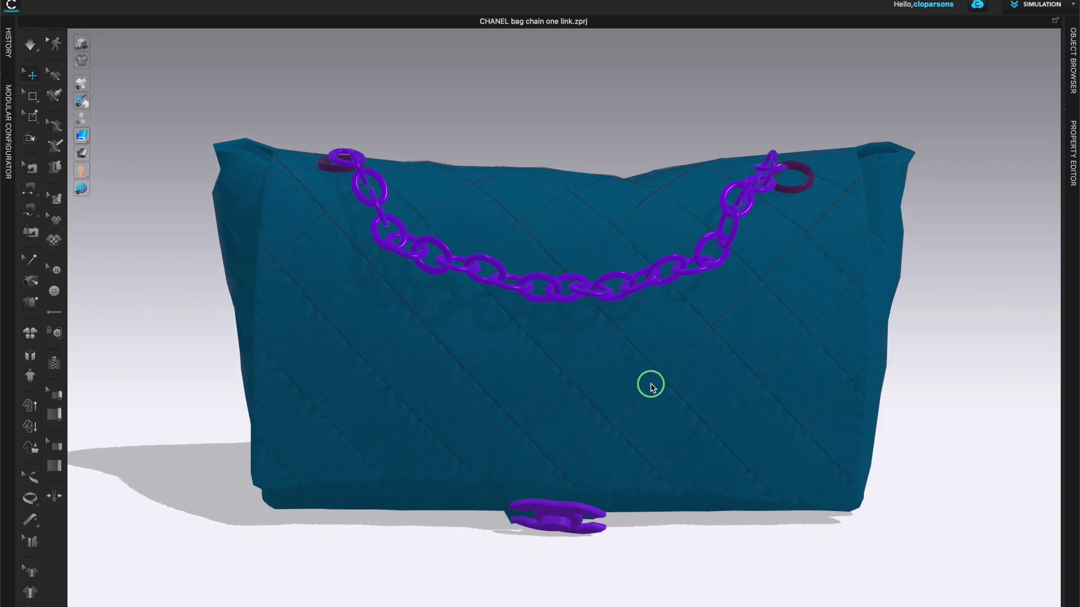
key("space")
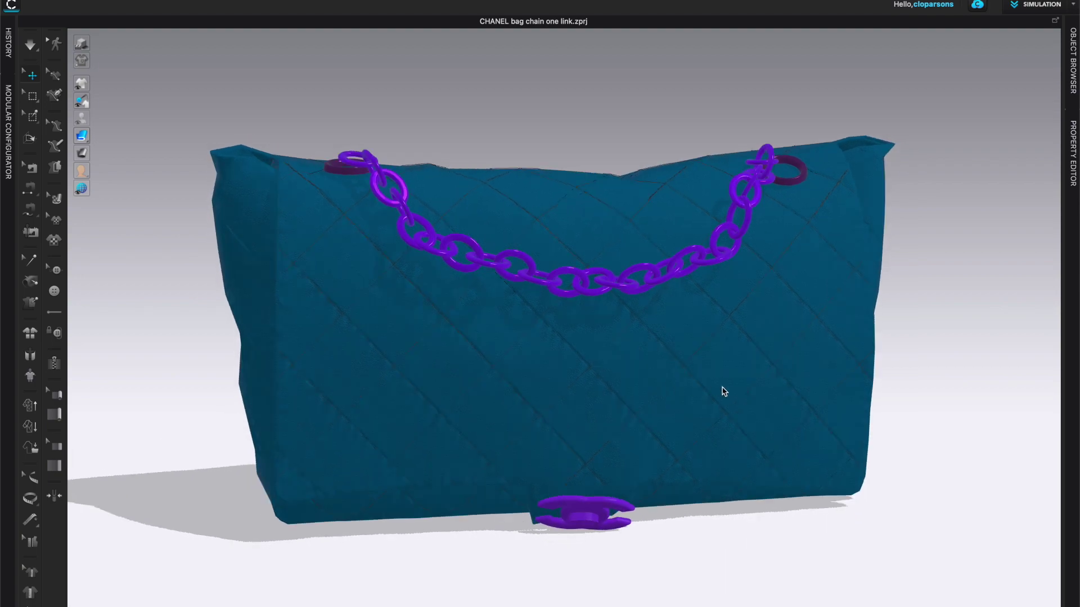
left_click(929, 340)
key("space")
key("super+z")
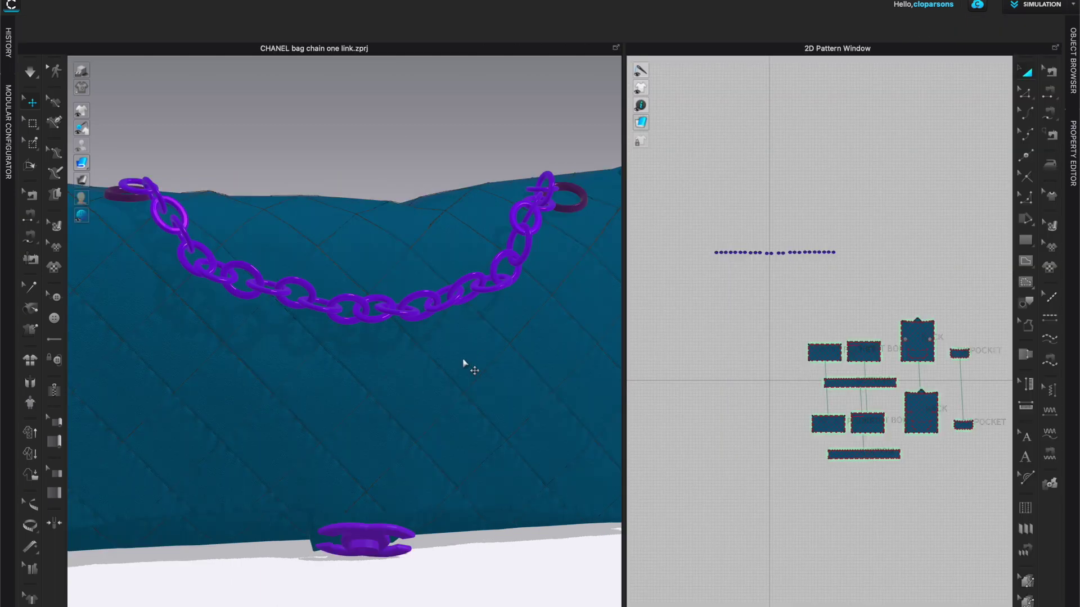
Delete all the bag's pattern pieces and the CHANEL logo lock, keeping only the chain links
left_click_drag(773, 295, 1007, 506)
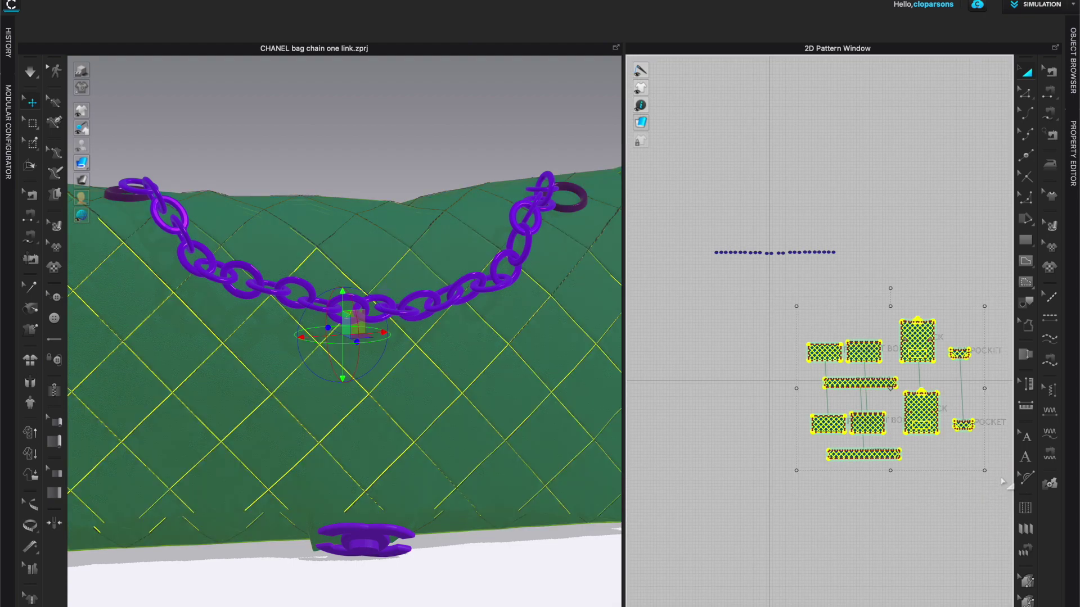
key("Delete")
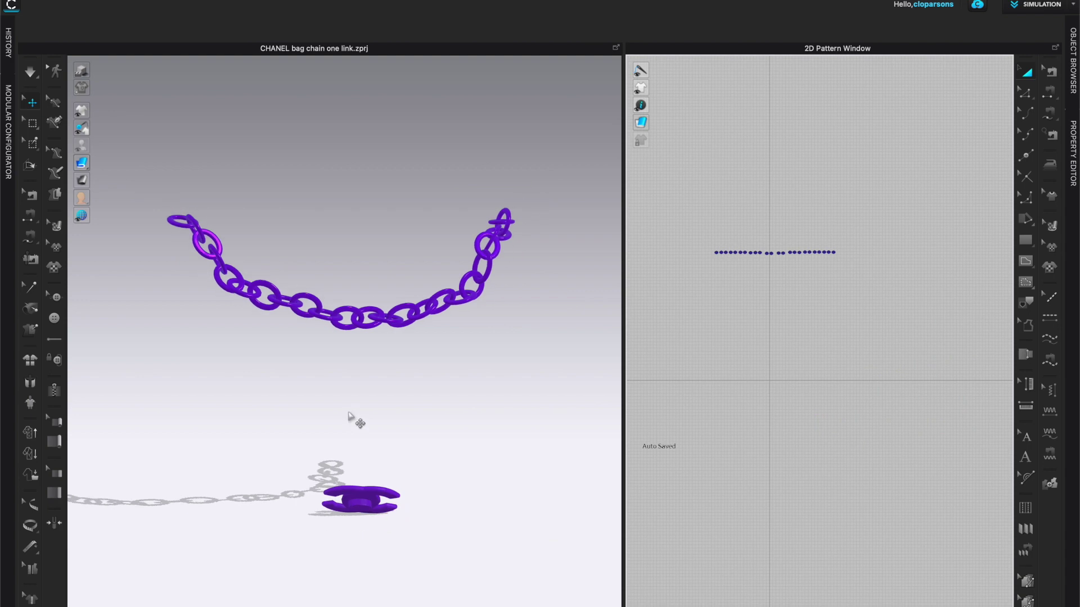
right_click(370, 501)
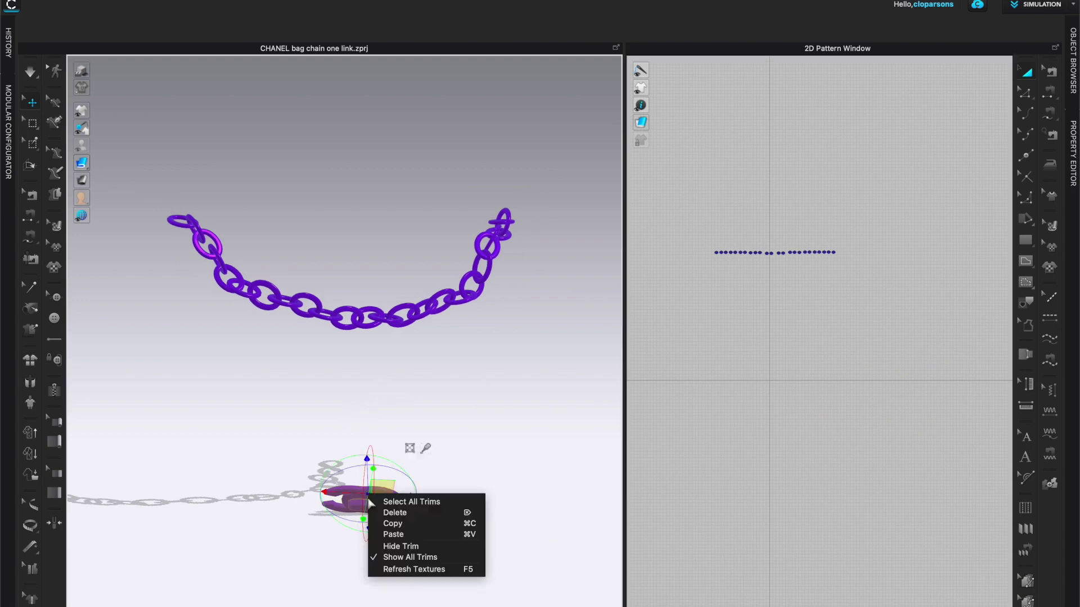
left_click(411, 513)
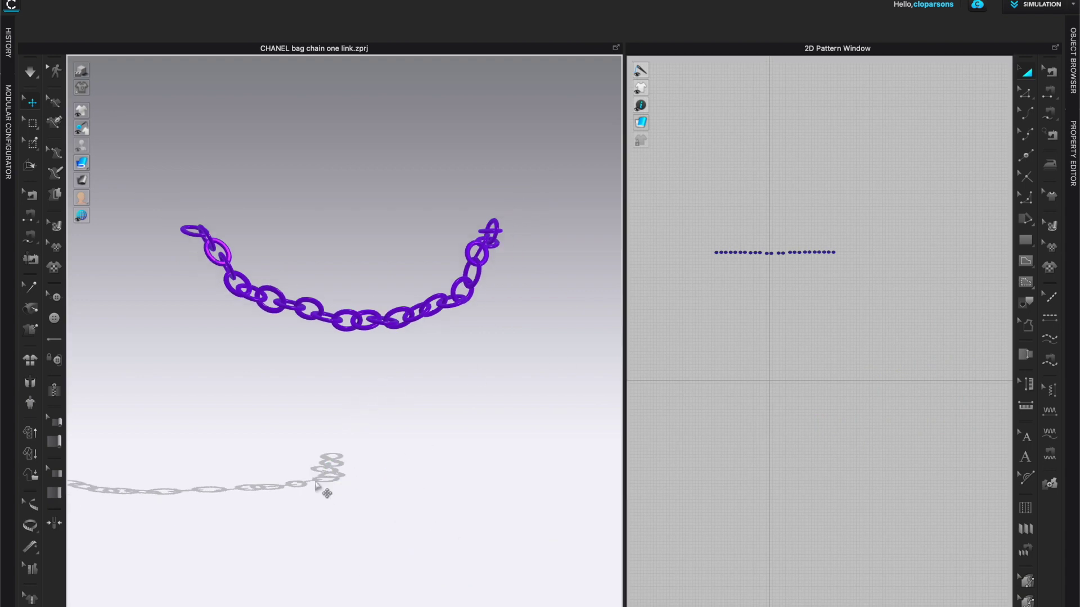
right_click_drag(342, 441, 388, 467)
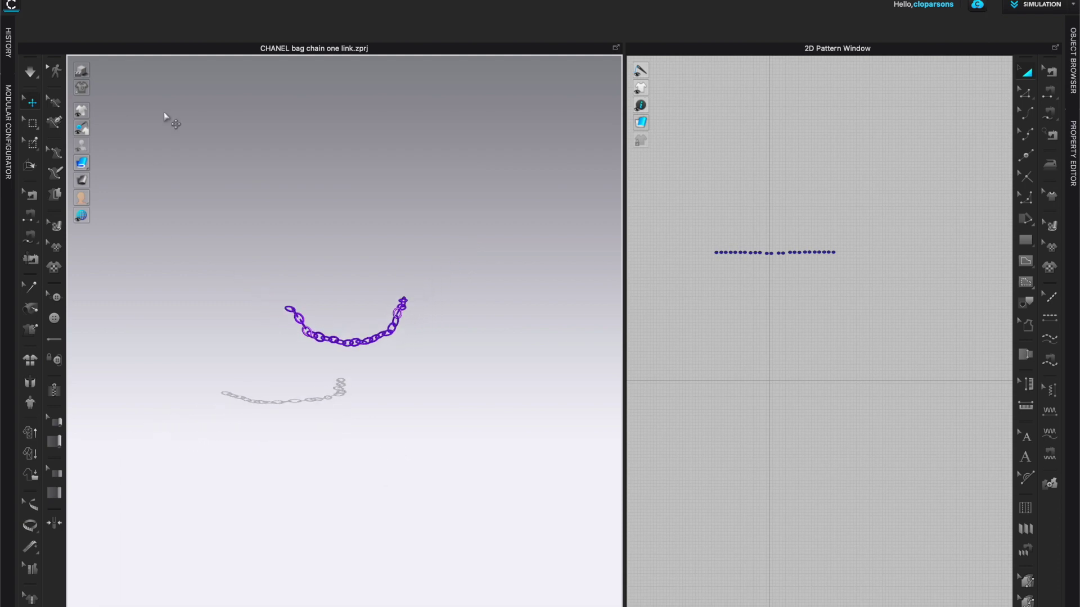
Export the chain as the single-object OBJ CHANEL bag chain strap.obj, with thick geometry, in mm at 100% scale
left_click(153, 1)
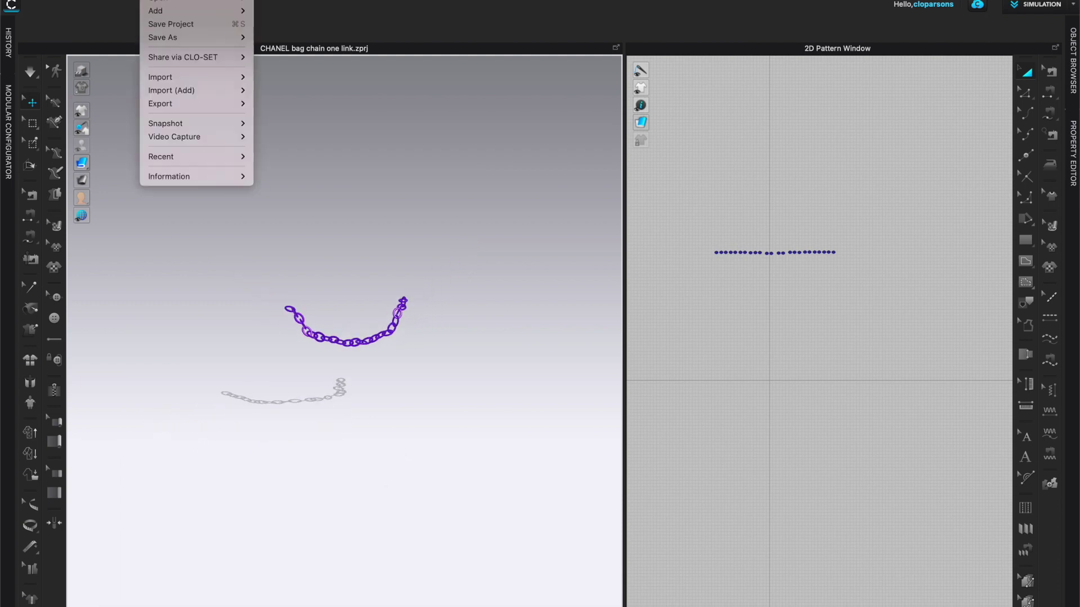
mouse_move(186, 103)
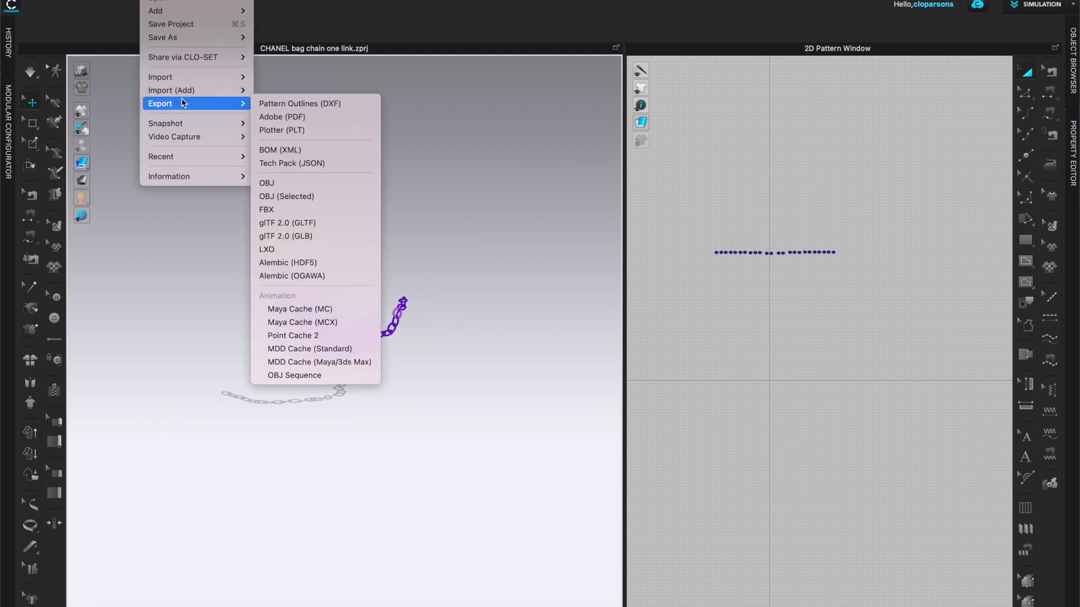
left_click(299, 183)
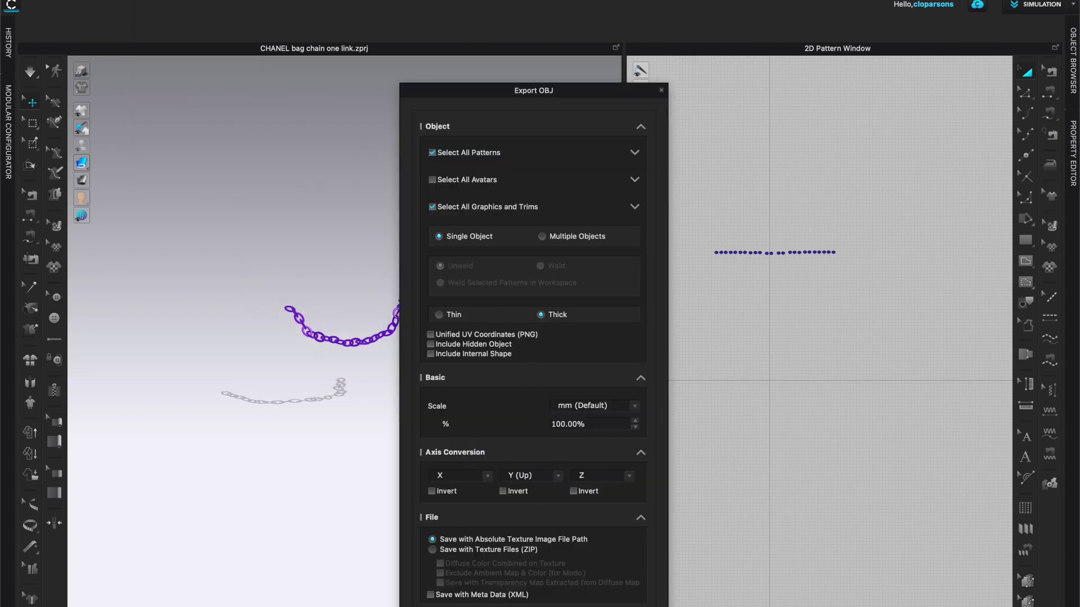
key("Return")
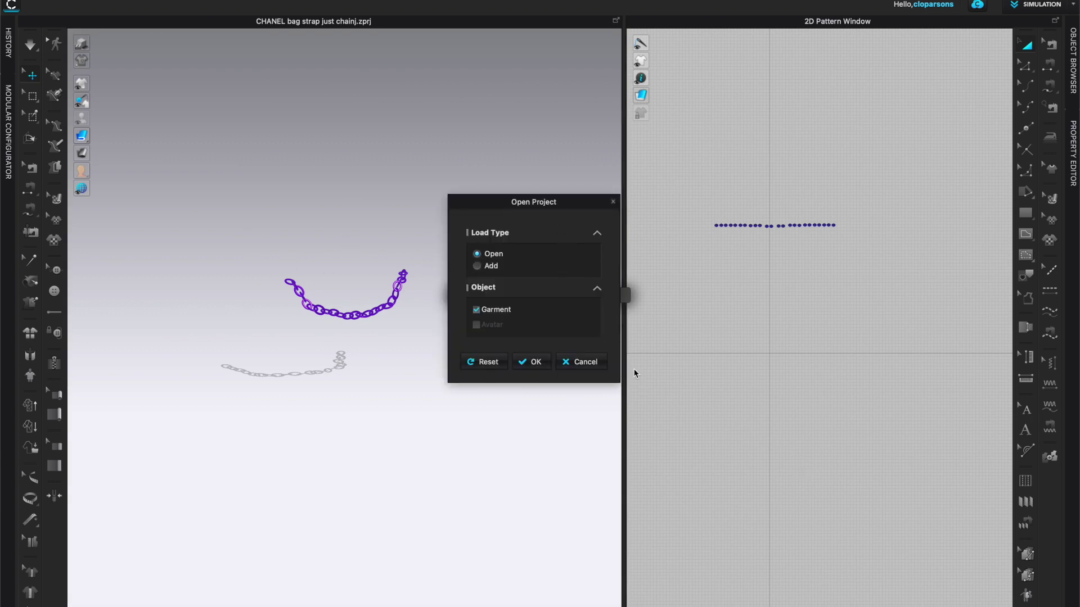
Open the bag project CHANEL bag chain one link.zprj and delete all the individual chain links
left_click(548, 363)
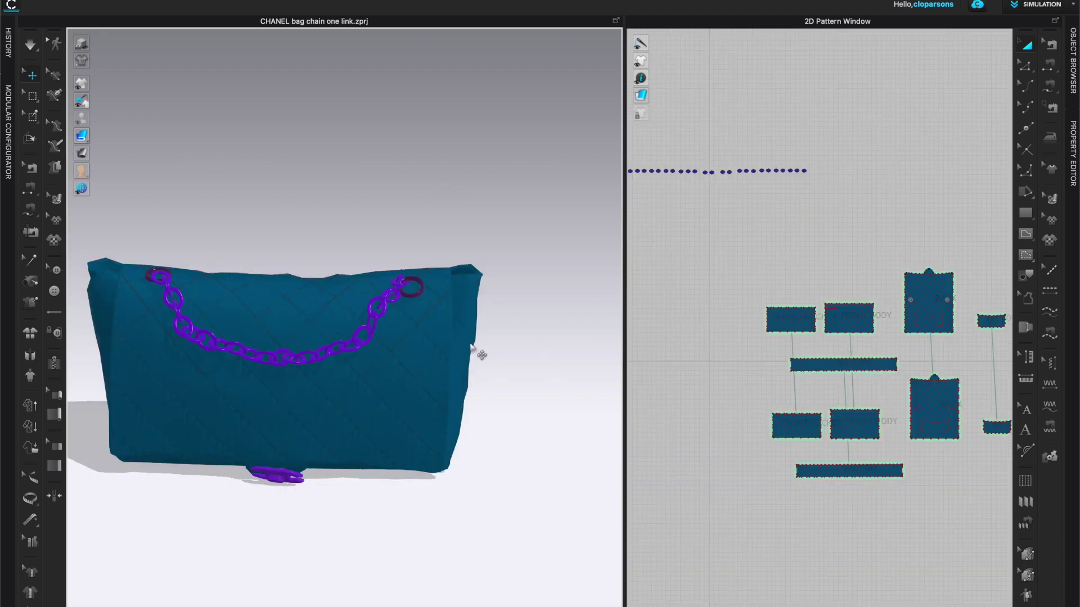
scroll(756, 258, "down", 3)
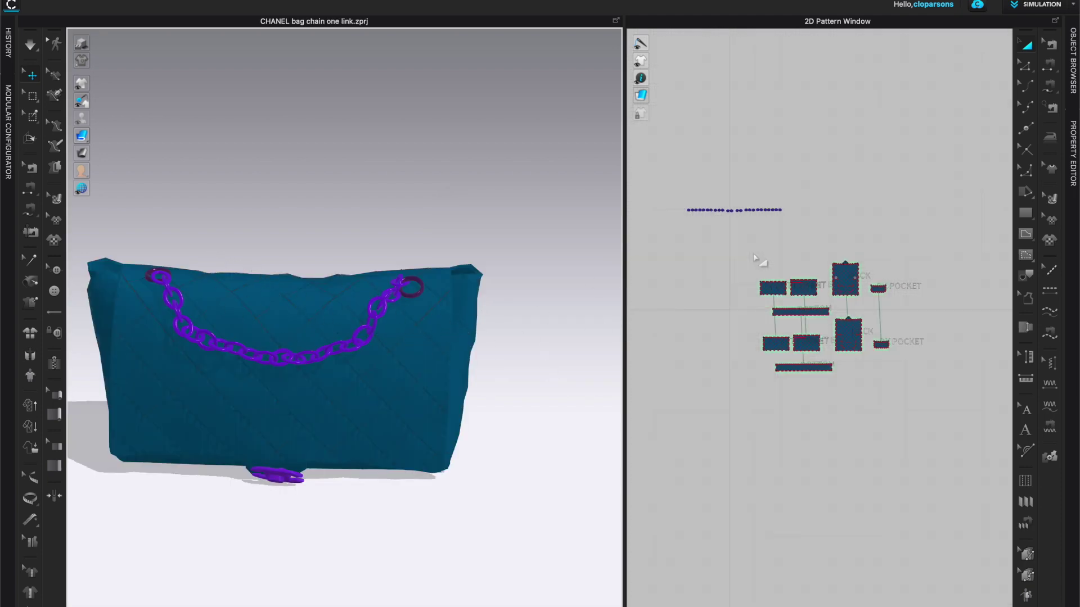
left_click_drag(674, 169, 805, 231)
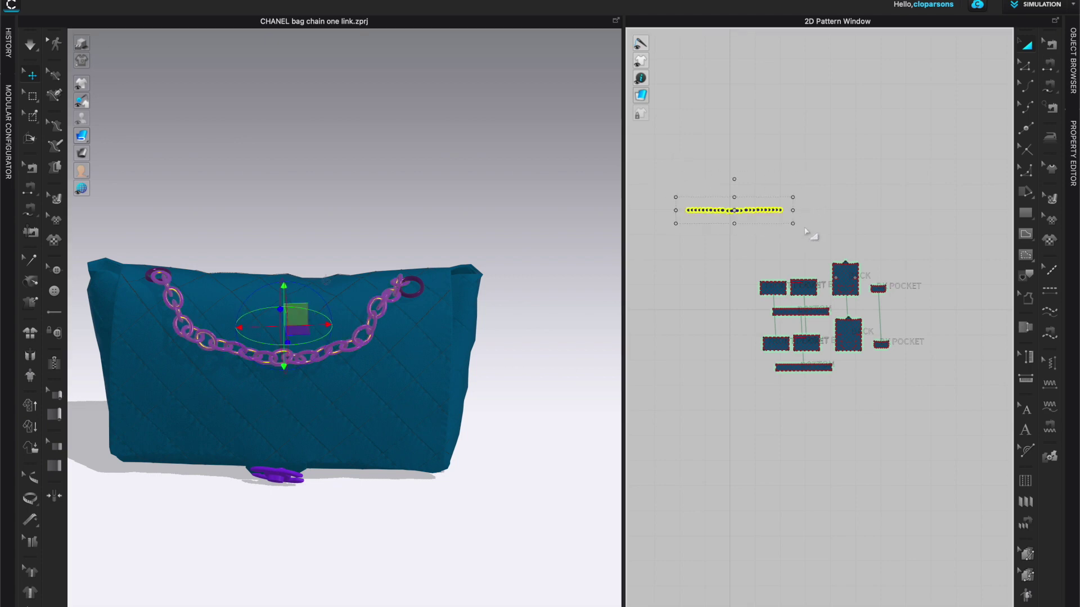
key("Delete")
right_click_drag(560, 361, 569, 337)
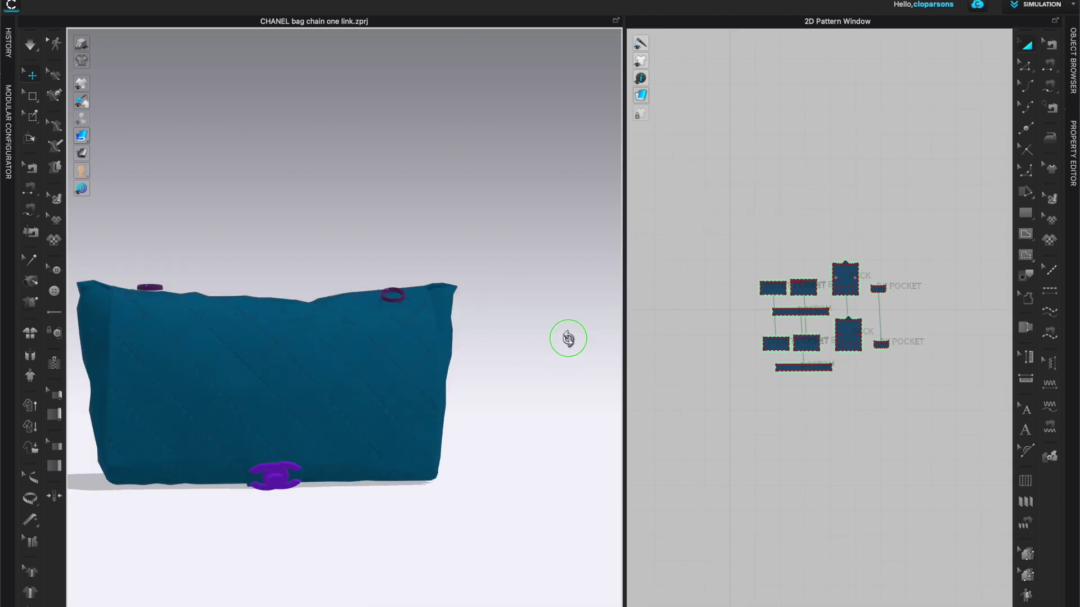
middle_click_drag(490, 339, 575, 336)
scroll(313, 331, "down", 1)
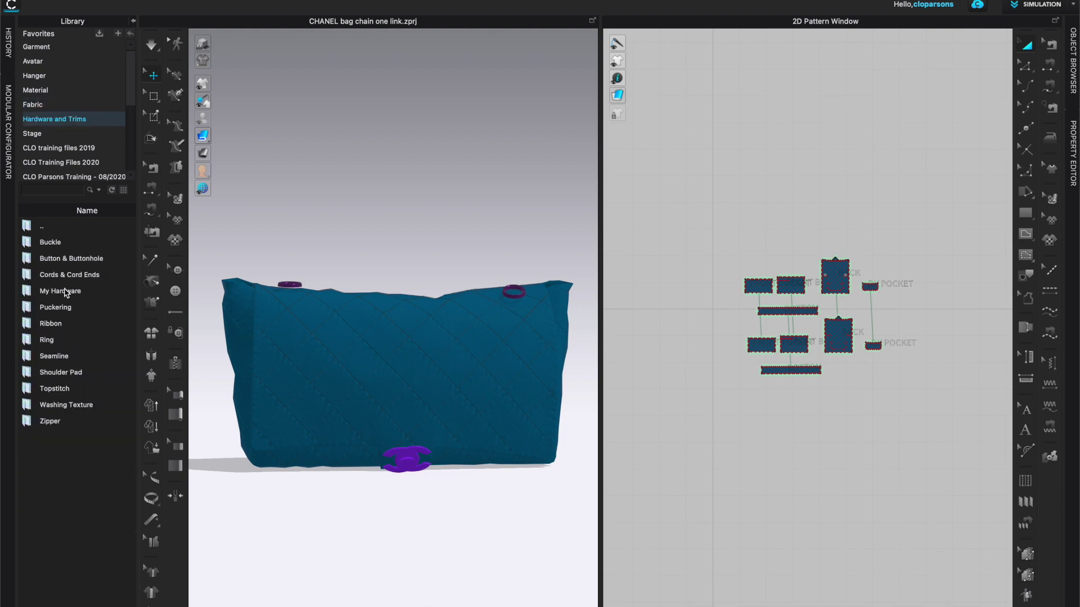
Add CHANEL bag chain strap.obj from the My Hardware folder of Hardware and Trims to the workspace, in mm at 100% scale
double_click(66, 292)
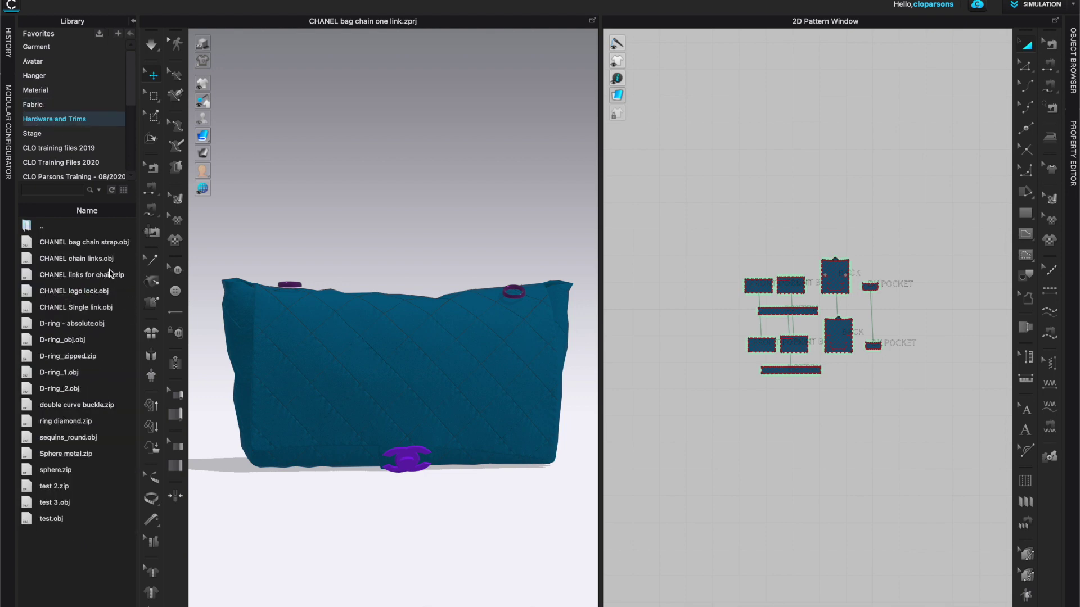
right_click(91, 253)
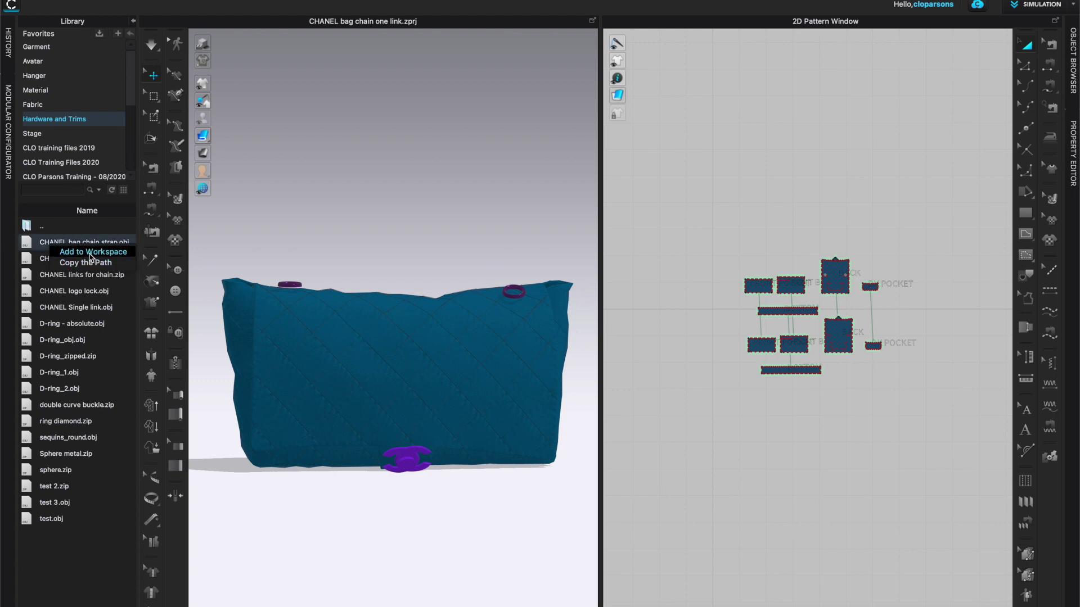
left_click(92, 253)
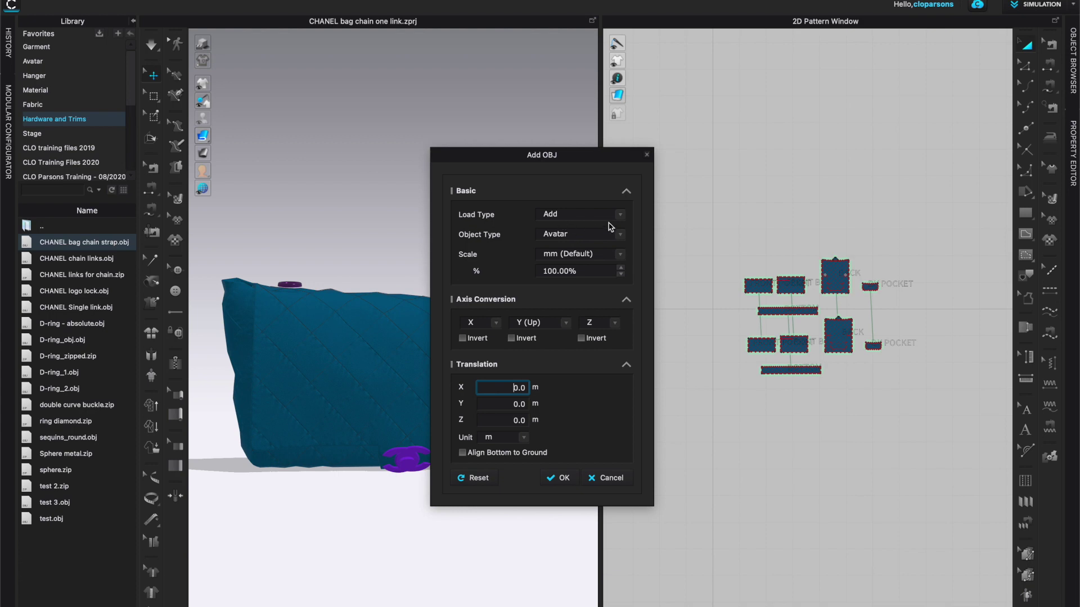
left_click(558, 478)
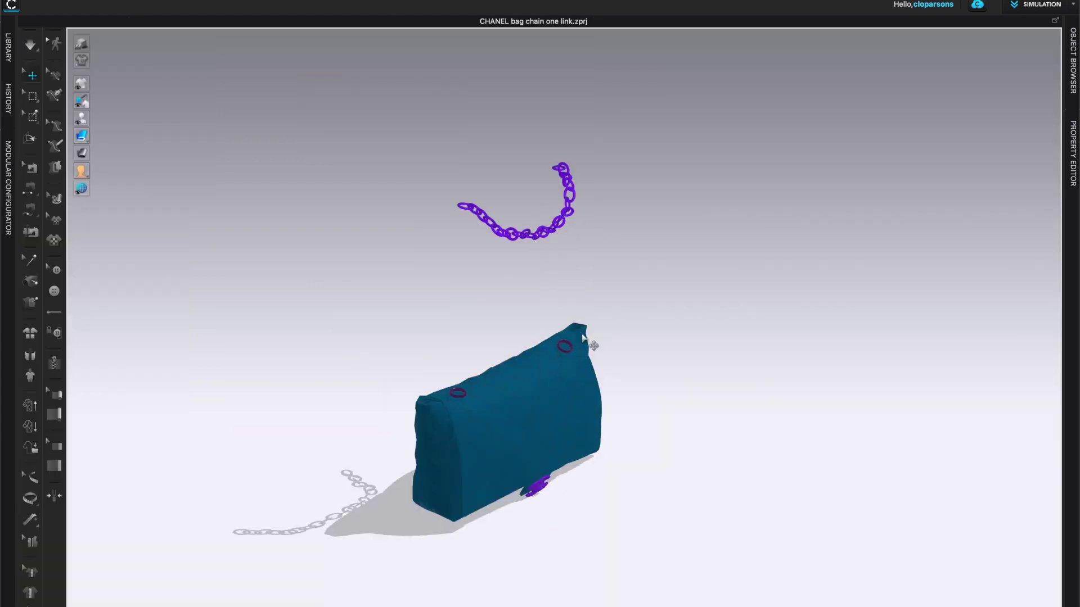
Lower the imported chain onto the front of the bag so that its ends meet the two rings, and run a brief simulation
left_click(572, 208)
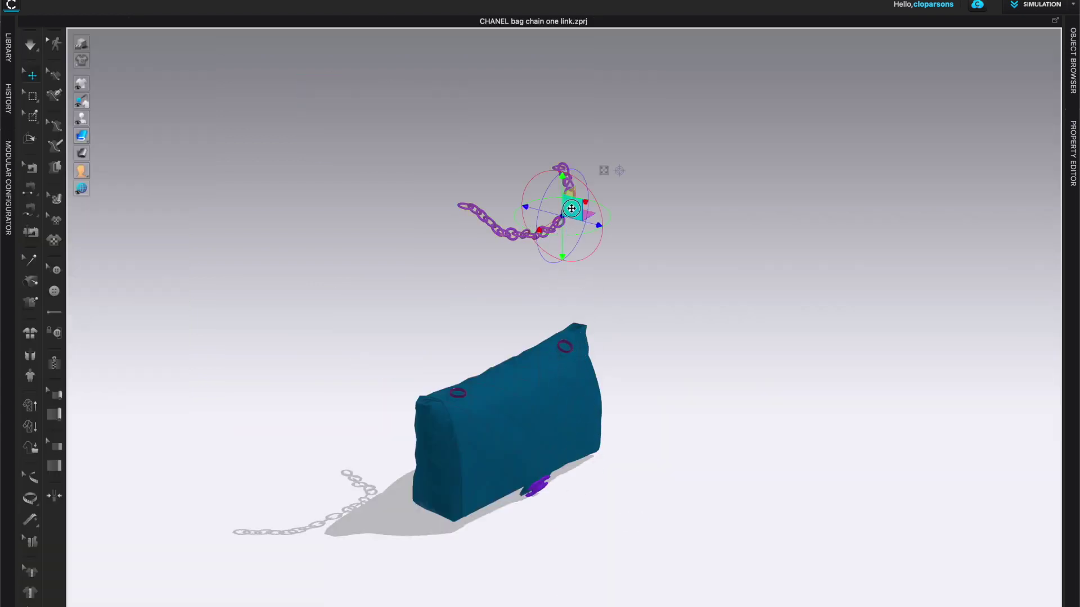
left_click_drag(571, 208, 572, 383)
right_click_drag(572, 384, 641, 427)
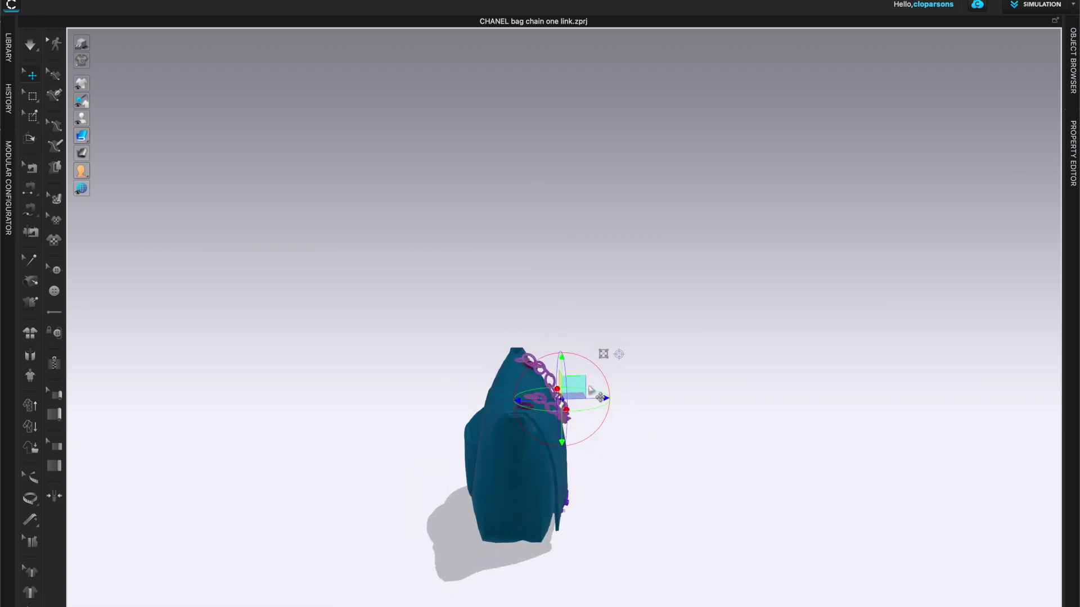
left_click_drag(576, 392, 579, 395)
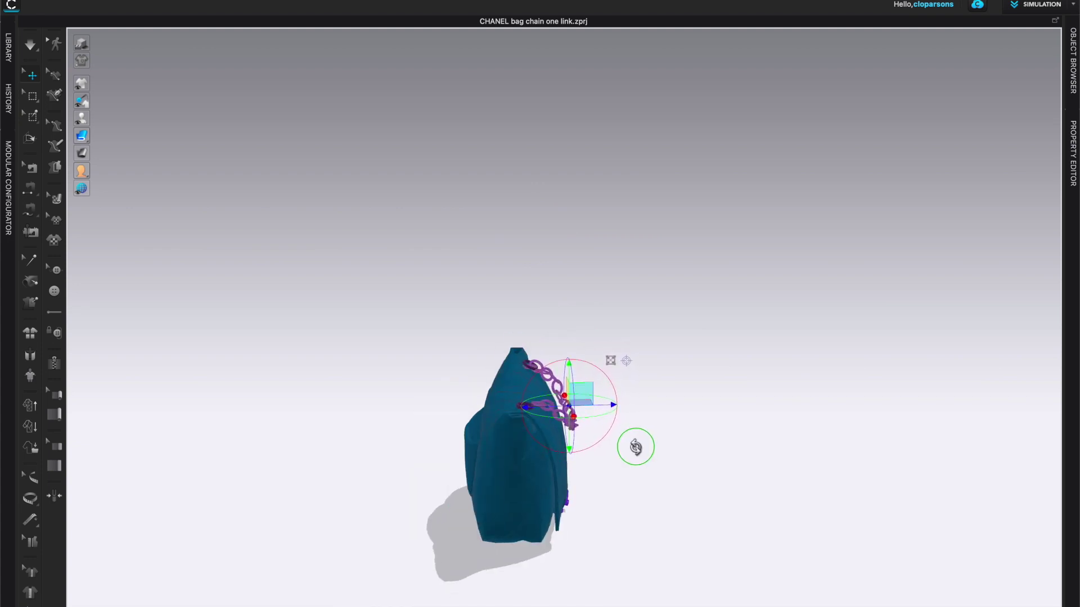
mouse_move(634, 446)
right_mouse_down()
mouse_move(494, 441)
mouse_move(624, 444)
right_mouse_up()
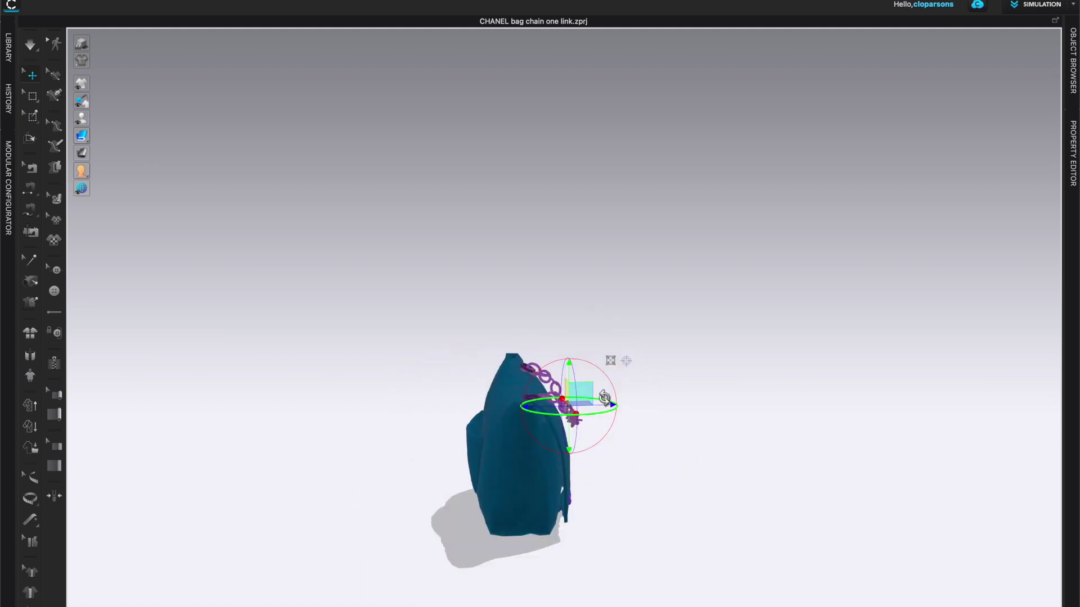
left_click_drag(587, 393, 582, 396)
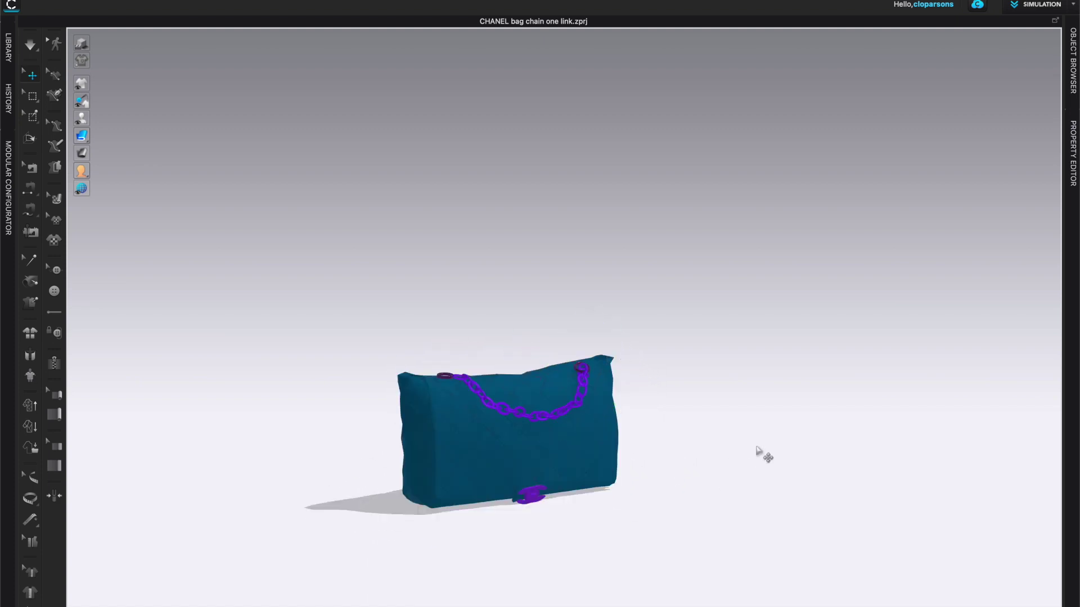
key("space")
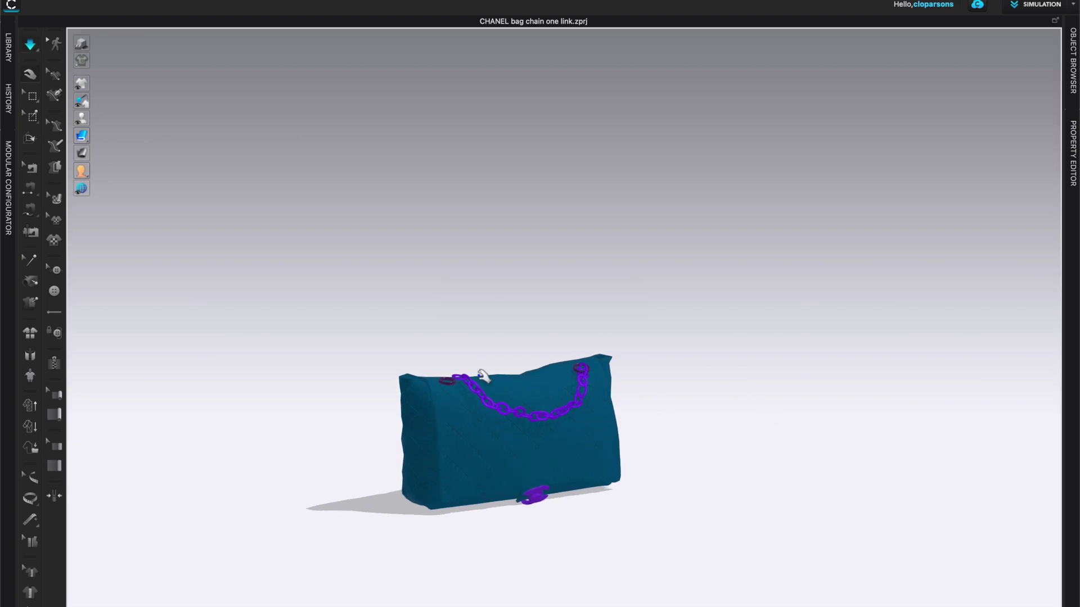
key("space")
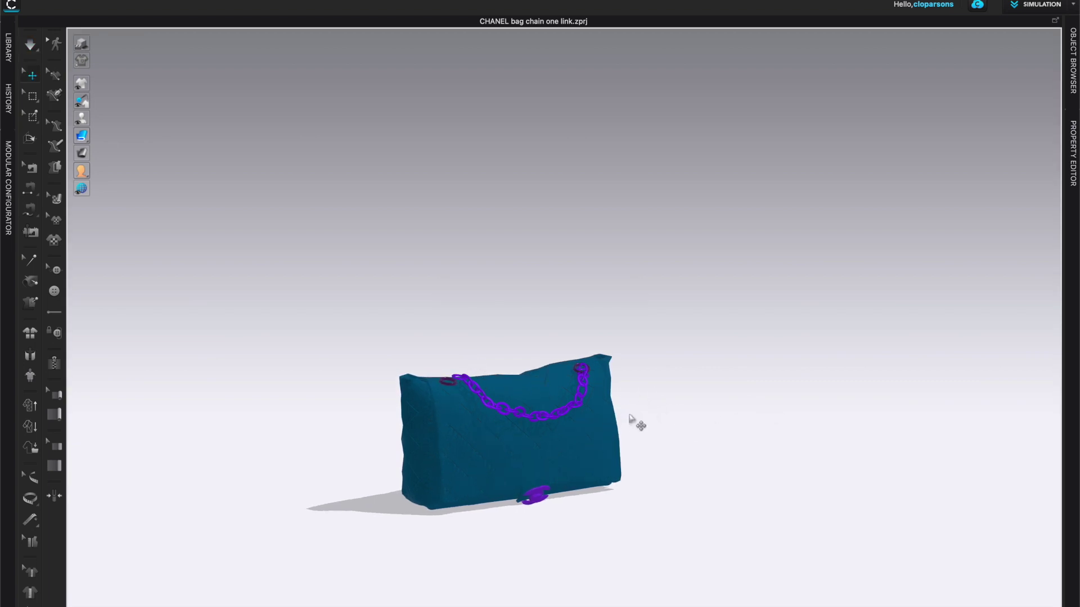
Lower the imported chain slightly and shift it sideways so that its end links meet the two rings on the bag
mouse_move(665, 416)
right_mouse_down()
mouse_move(701, 407)
mouse_move(656, 410)
right_mouse_up()
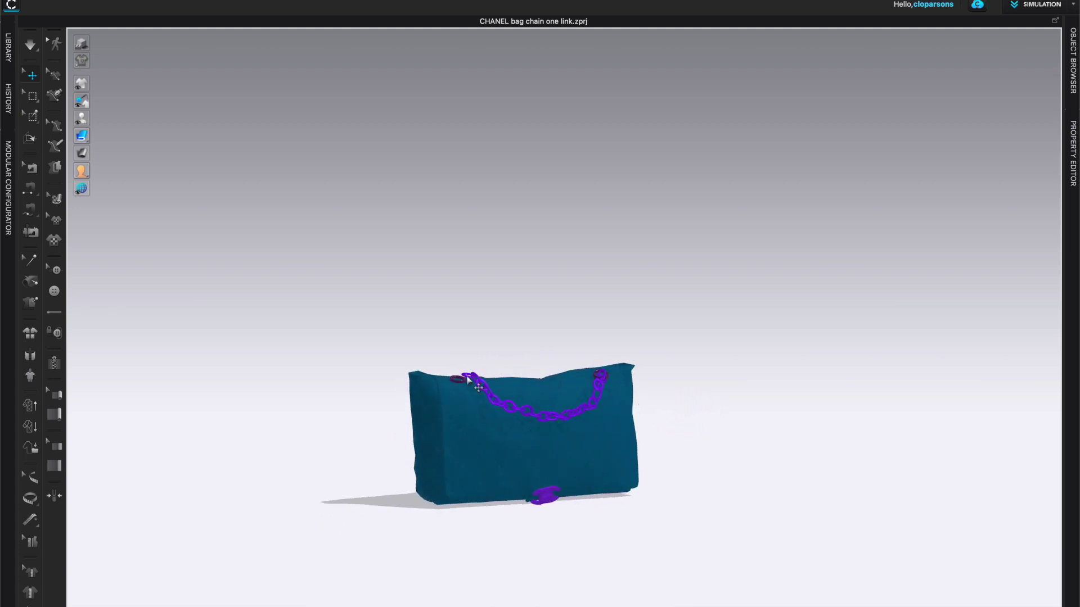
right_click_drag(513, 485, 562, 486)
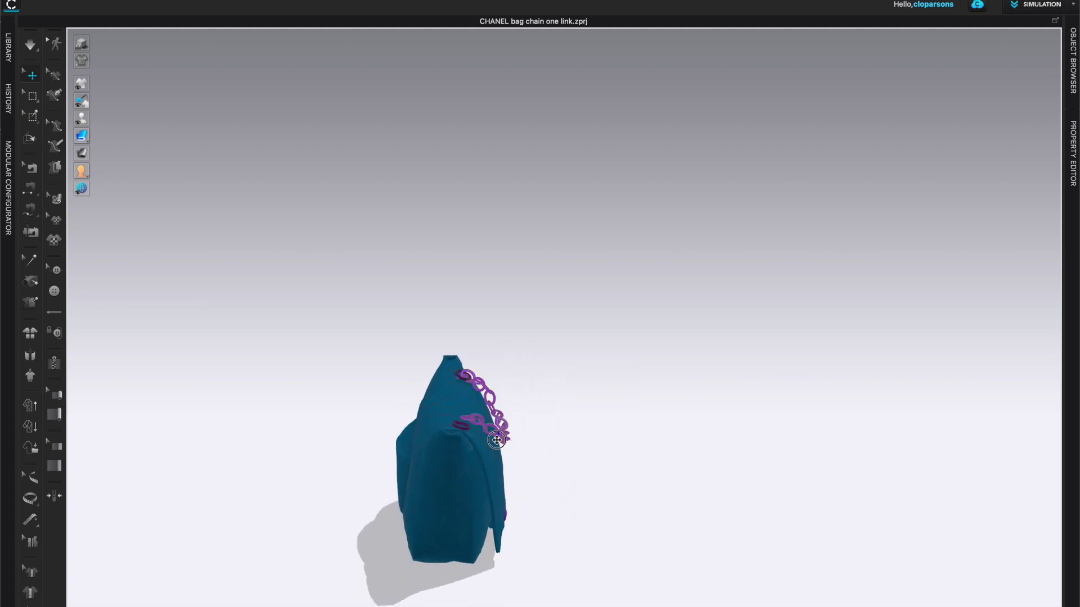
scroll(566, 465, "up", 4)
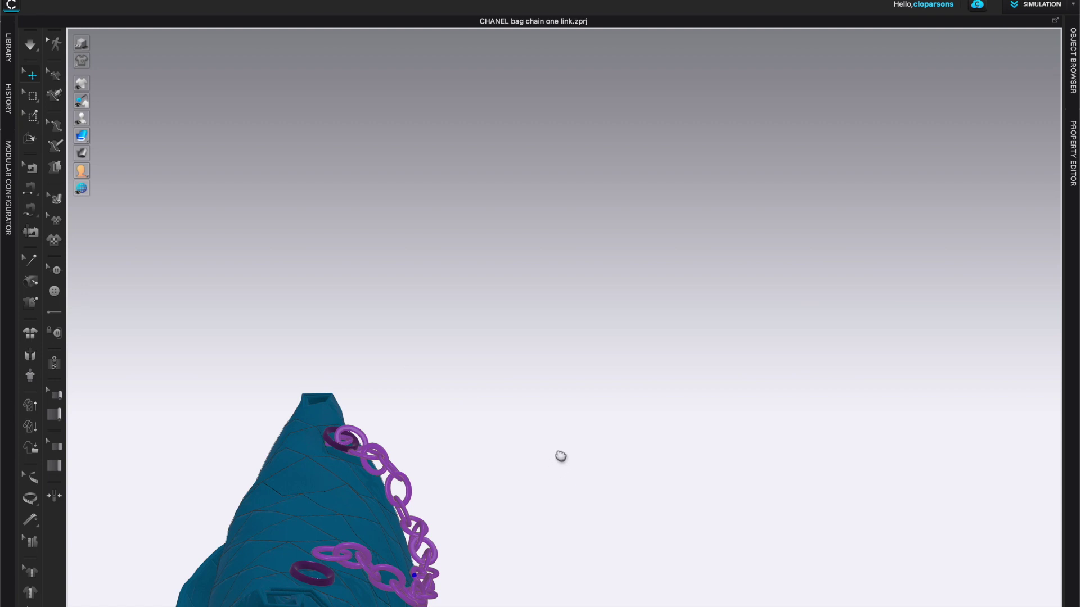
middle_click_drag(560, 463, 703, 321)
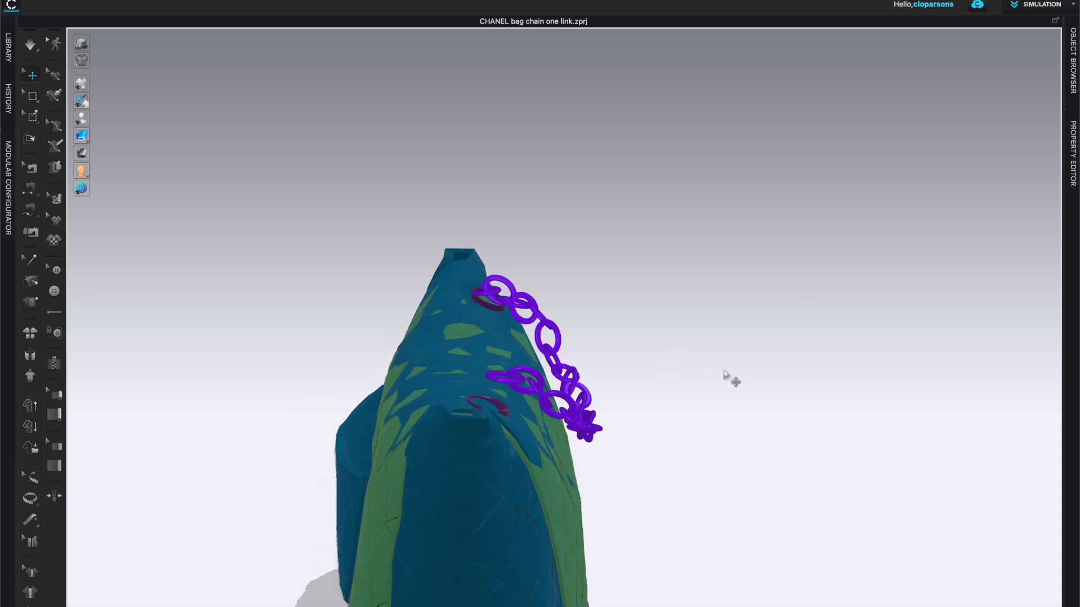
left_click(595, 409)
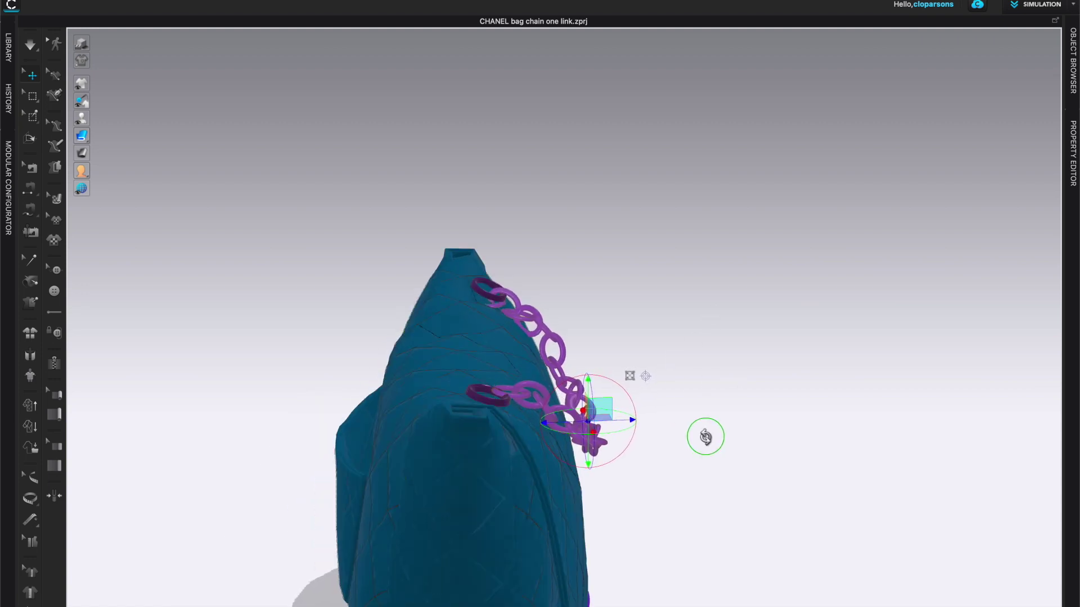
right_click_drag(706, 436, 636, 435)
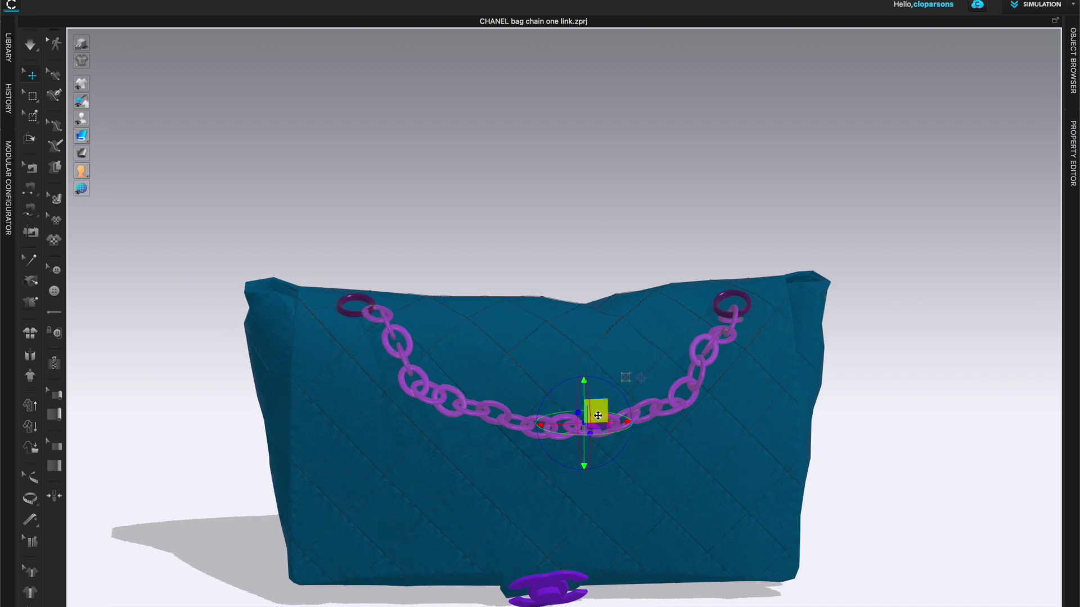
left_click_drag(593, 412, 586, 410)
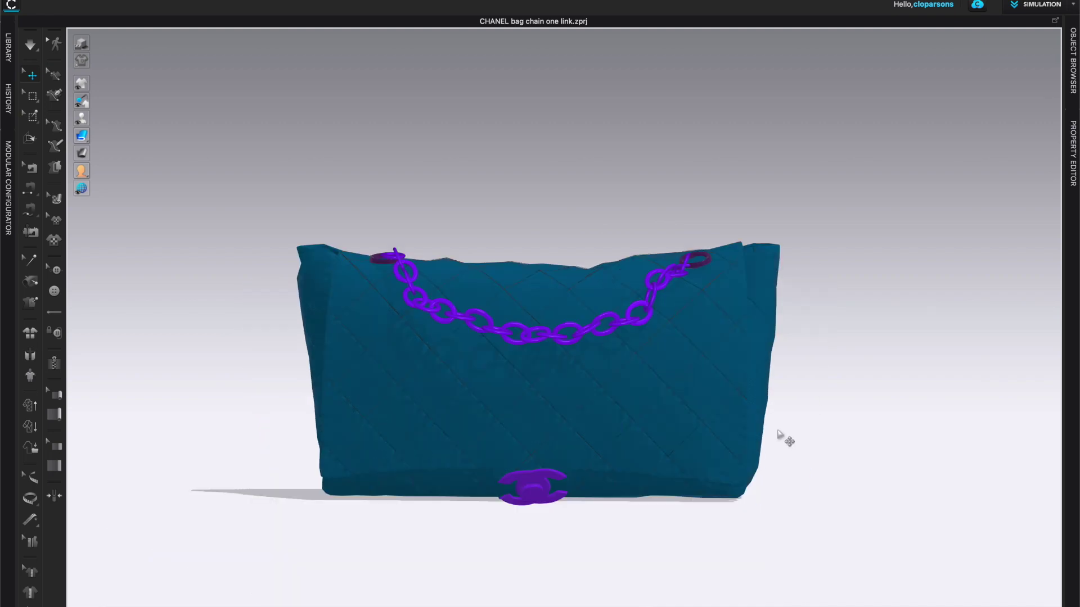
Examine how the chain hangs between the rings on the bag's front from several angles and distances
mouse_move(779, 433)
right_mouse_down()
mouse_move(820, 428)
mouse_move(785, 422)
right_mouse_up()
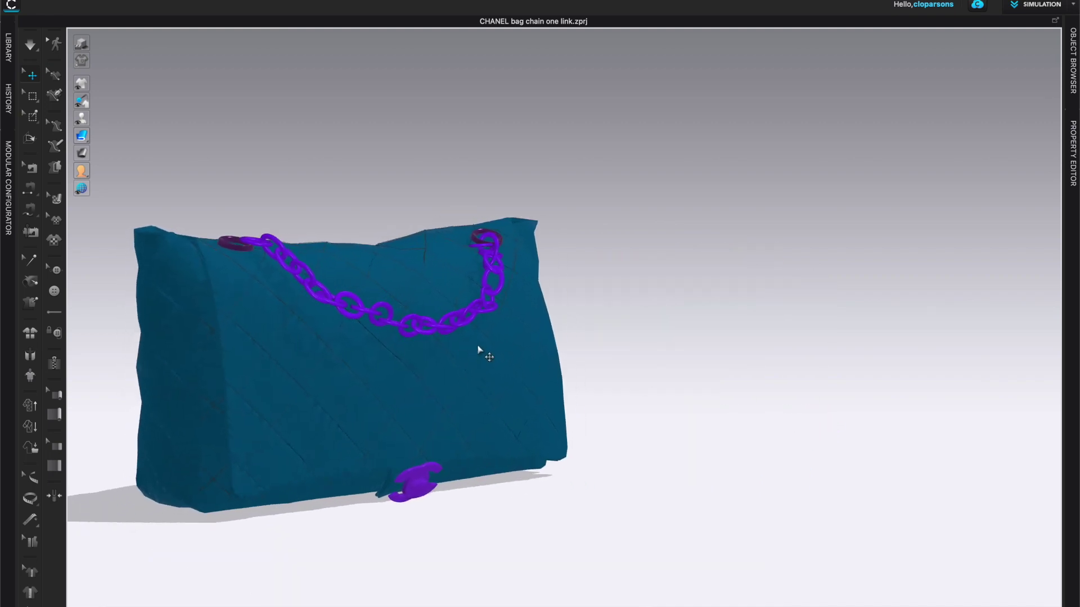
right_click_drag(715, 376, 666, 380)
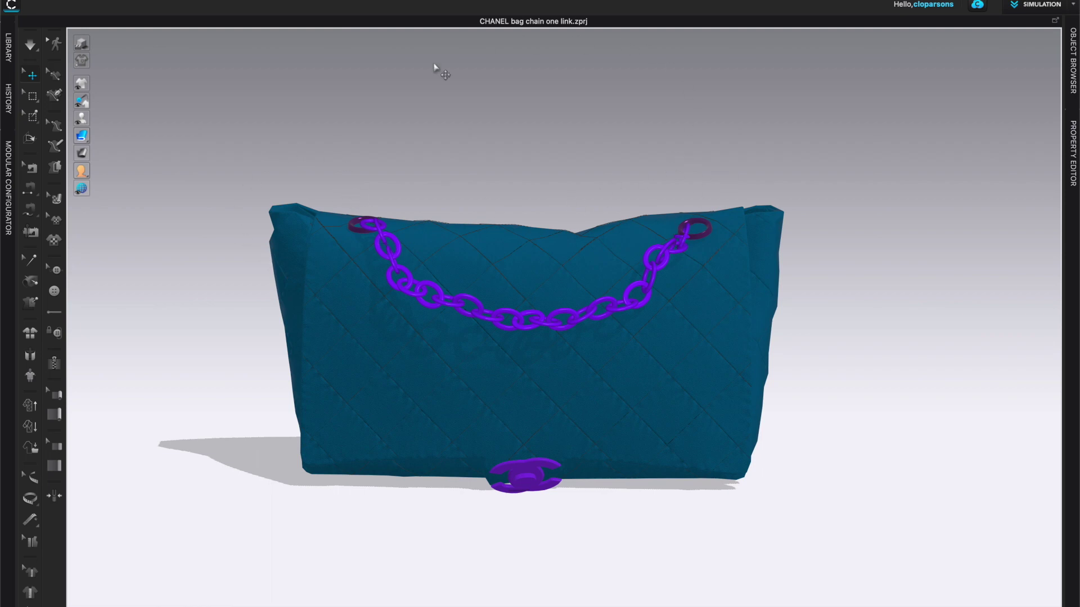
right_click_drag(882, 247, 859, 275)
scroll(861, 275, "up", 2)
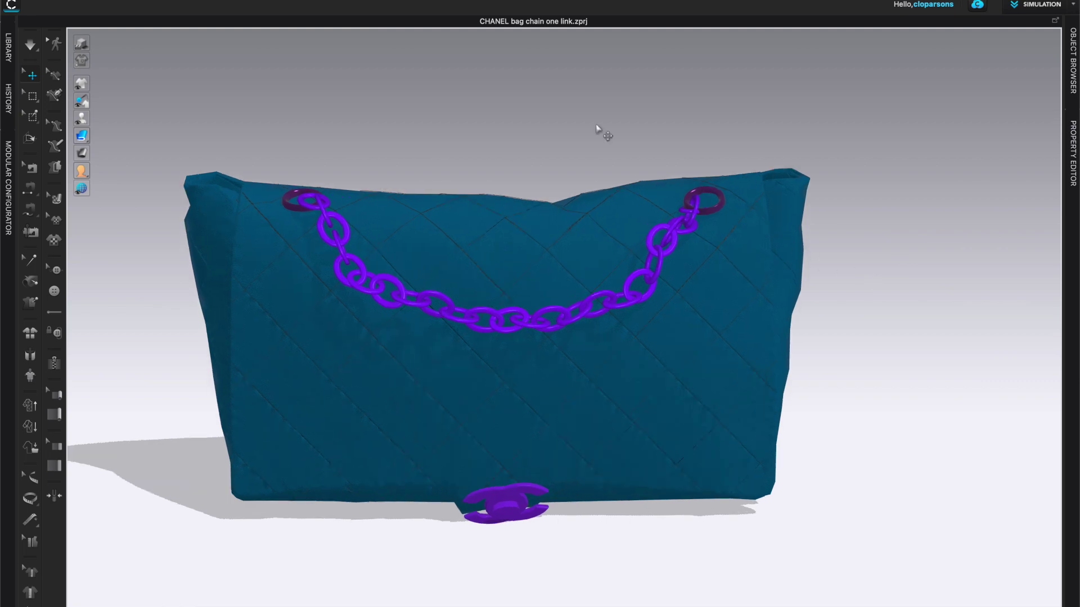
right_click_drag(855, 386, 790, 432)
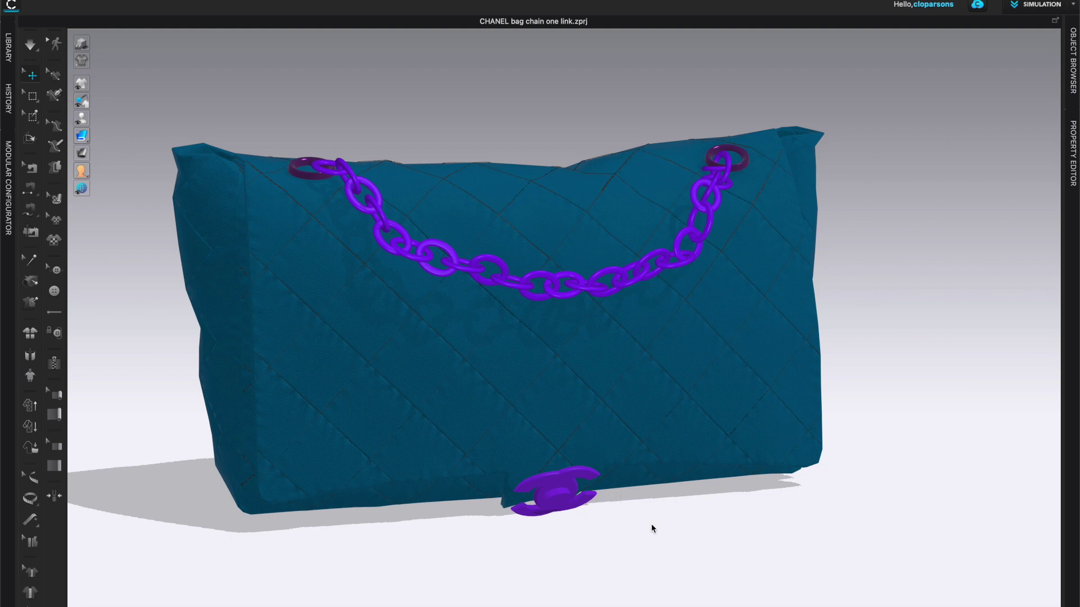
scroll(651, 526, "down", 3)
right_click_drag(672, 513, 677, 514)
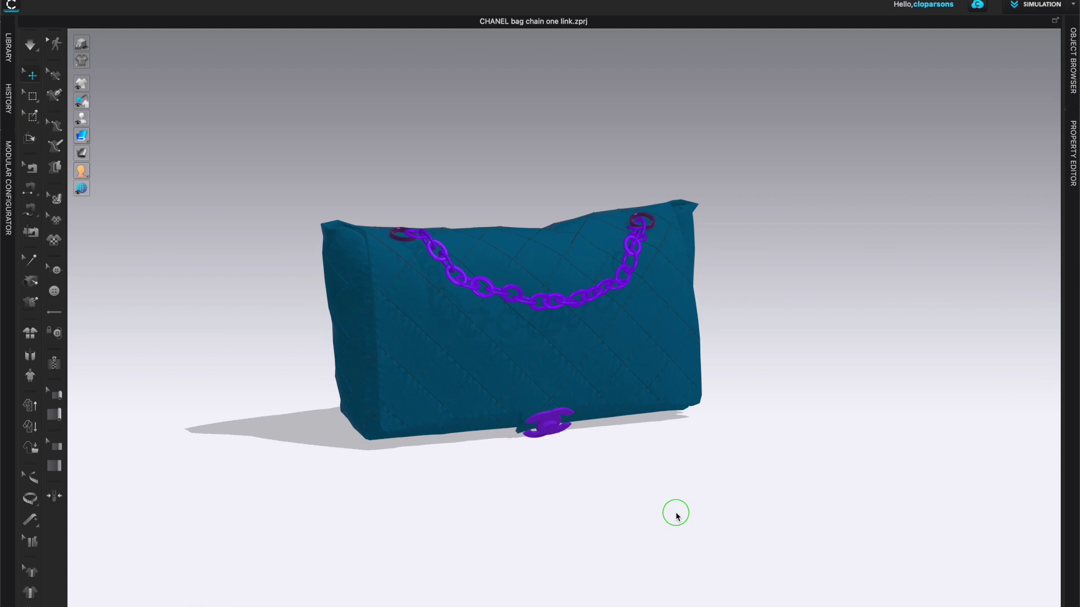
scroll(677, 514, "up", 3)
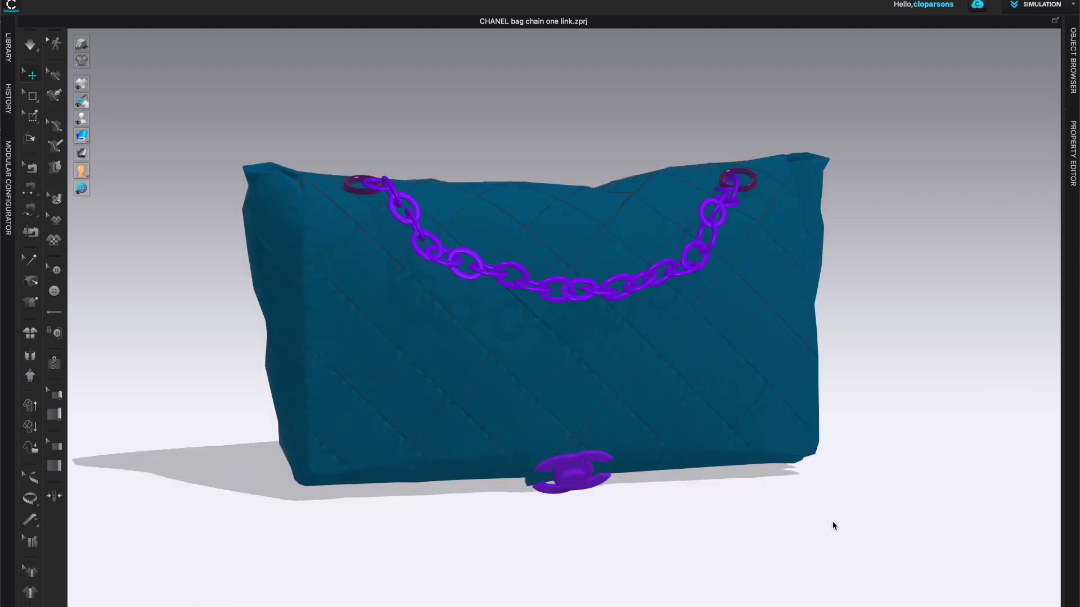
scroll(825, 480, "up", 2)
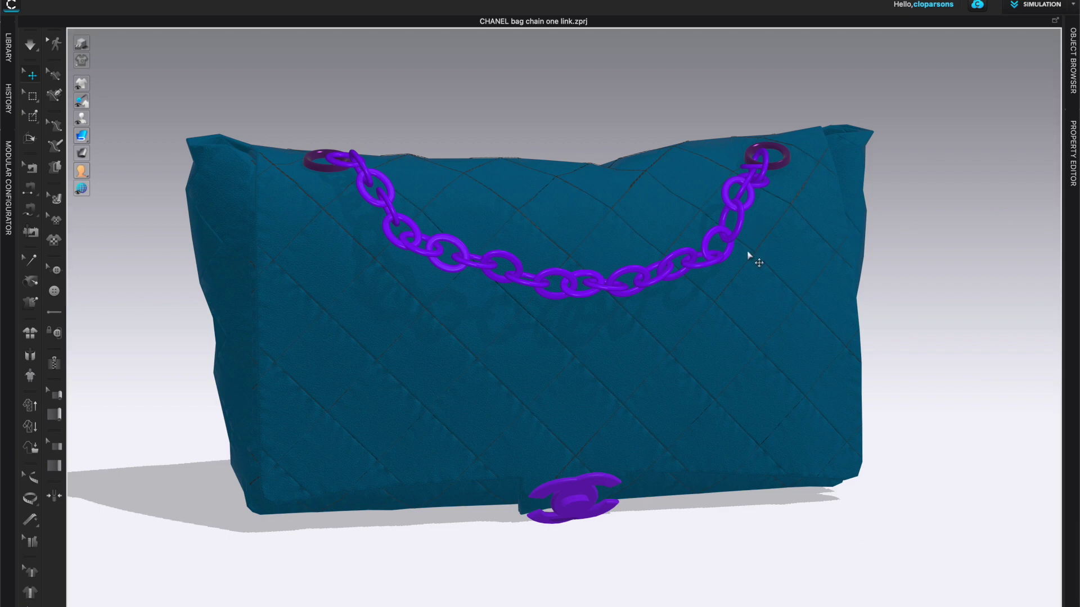
Try Violet Crescent and Nobility on the chain, then set its colour to blue 085A89 and copy the hex code
left_click(730, 235)
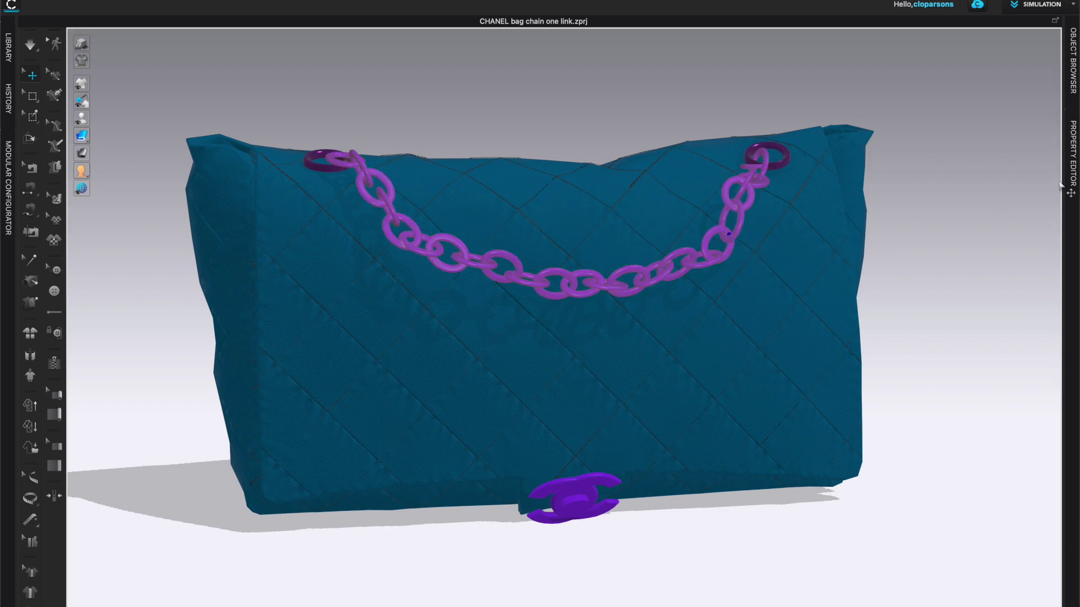
left_click(1073, 172)
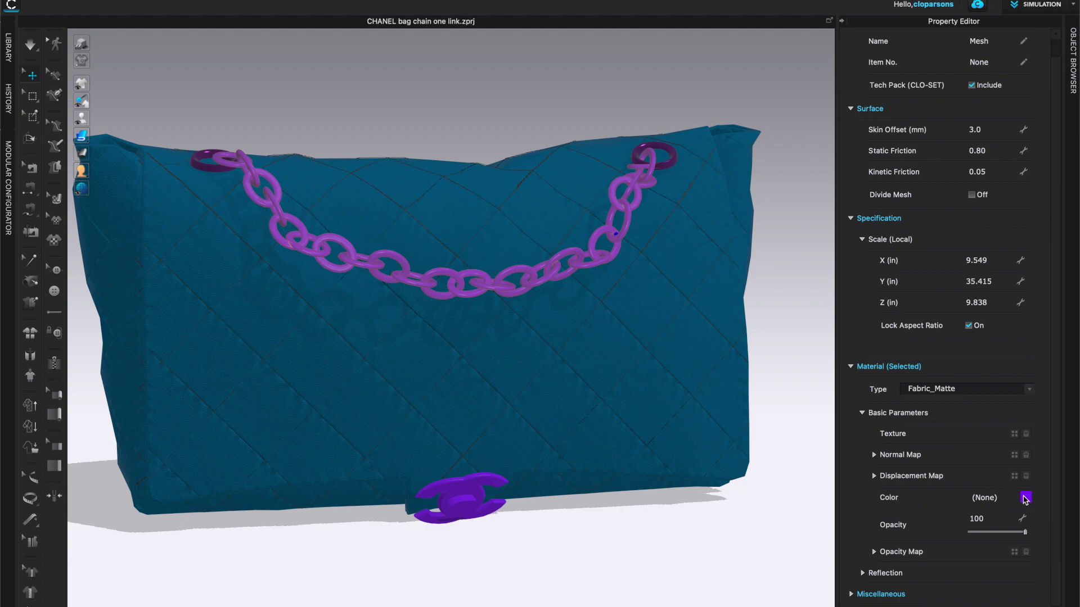
left_click(1025, 498)
left_click(741, 339)
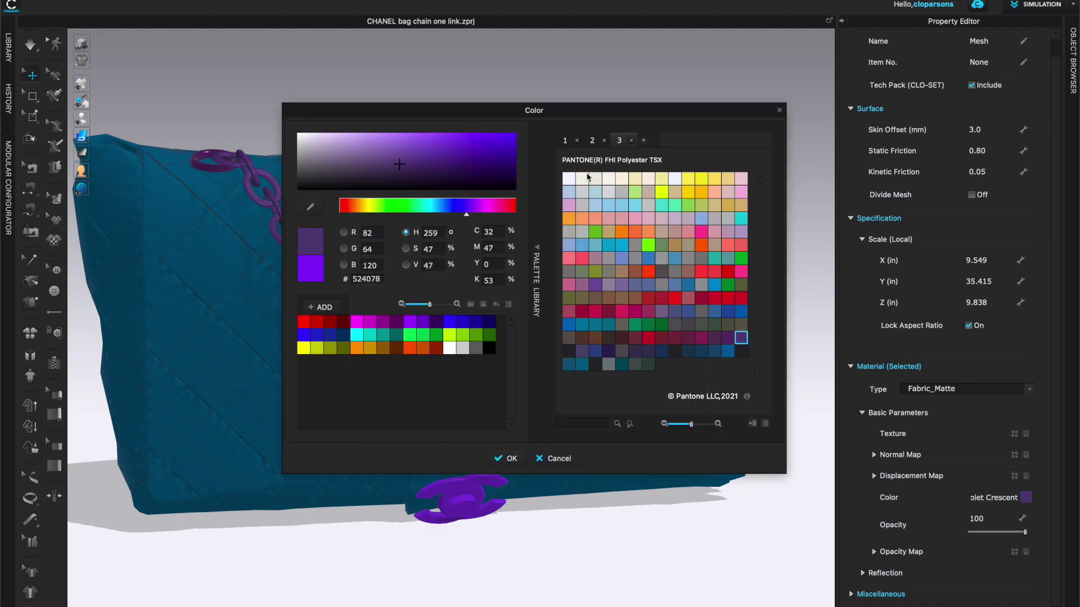
left_click_drag(508, 112, 774, 24)
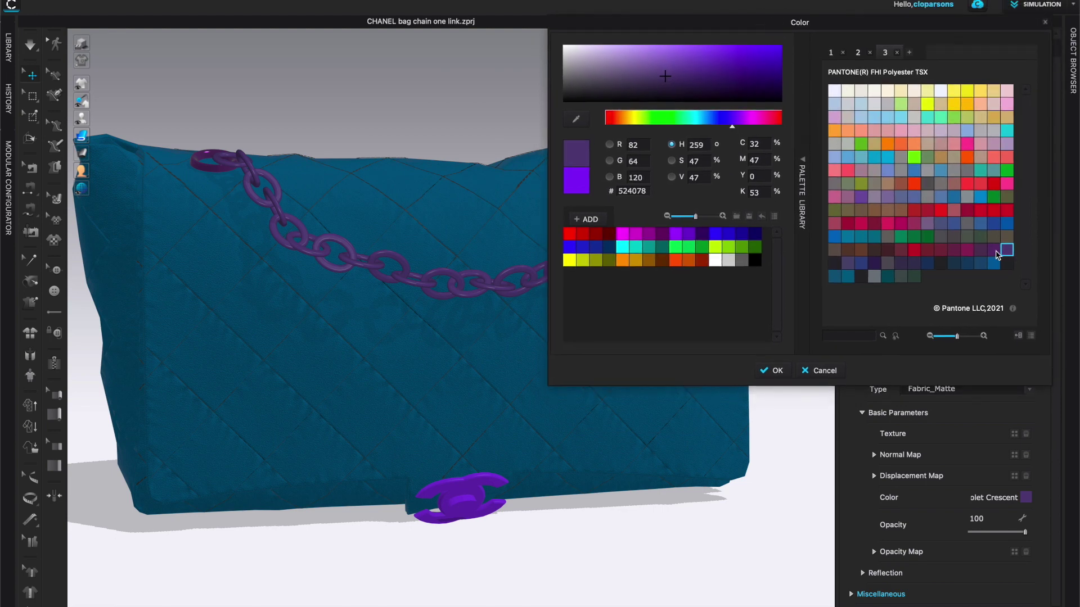
left_click(993, 263)
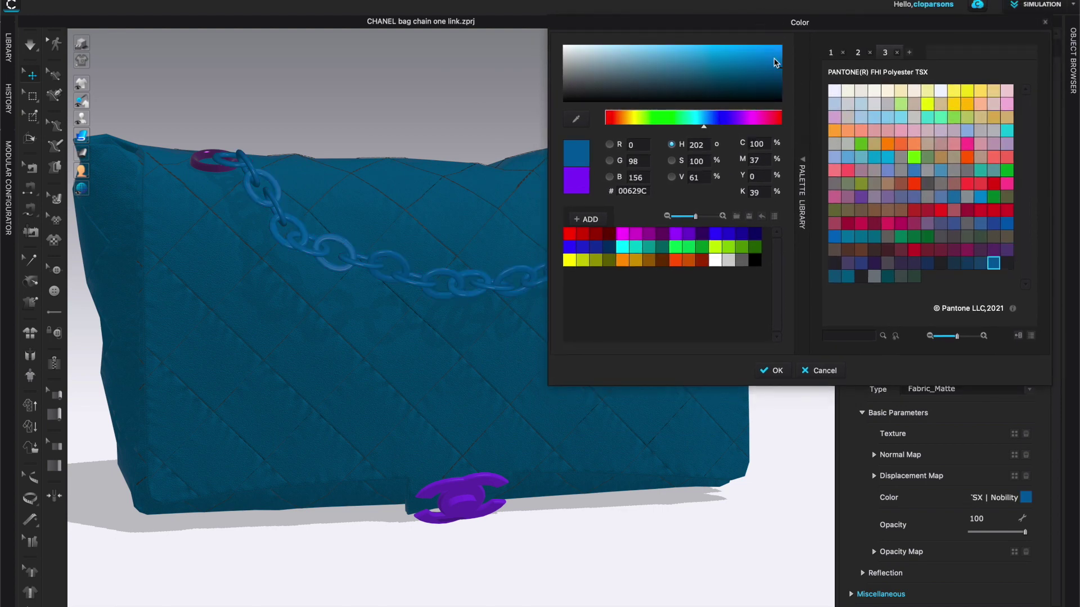
mouse_move(773, 62)
left_mouse_down()
mouse_move(767, 85)
mouse_move(769, 72)
left_mouse_up()
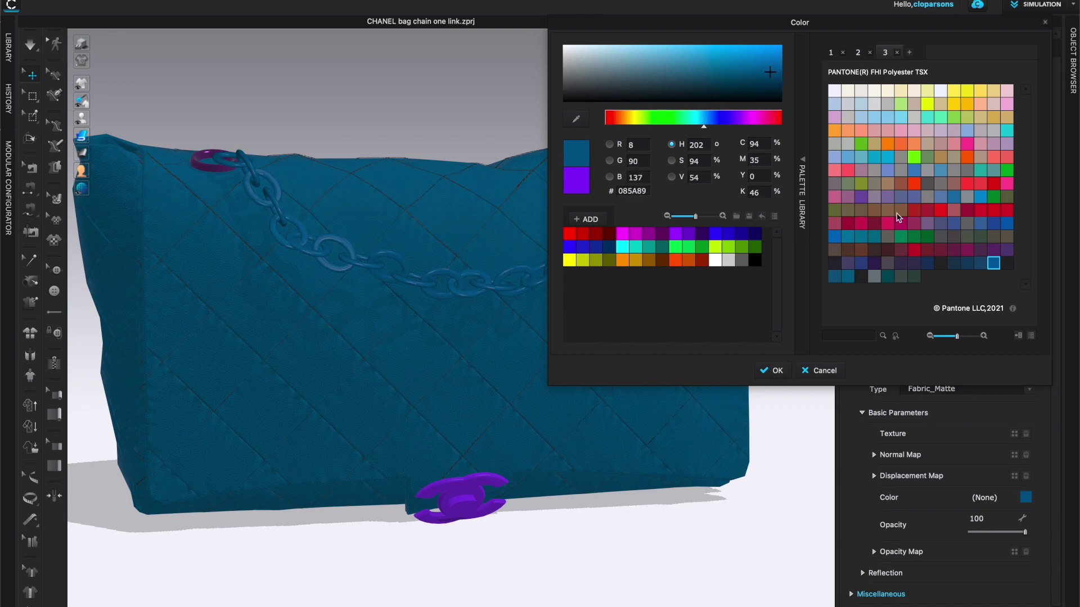
double_click(648, 191)
key("ctrl+c")
left_click(776, 370)
Apply the copied blue 085A89 to the CC clasp and check the blue hardware against the bag
left_click(473, 485)
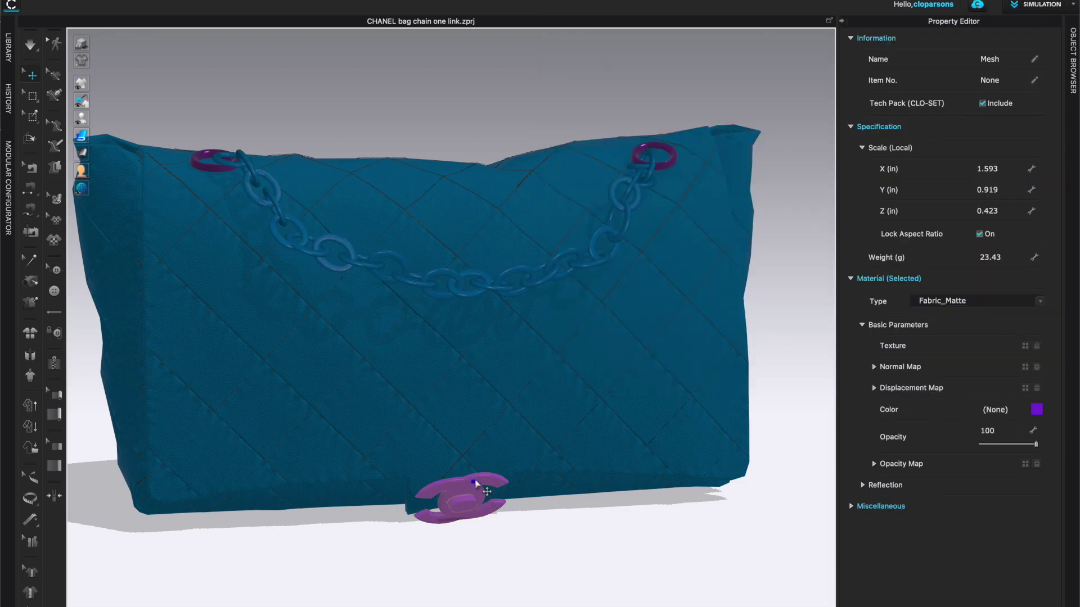
left_click(1037, 409)
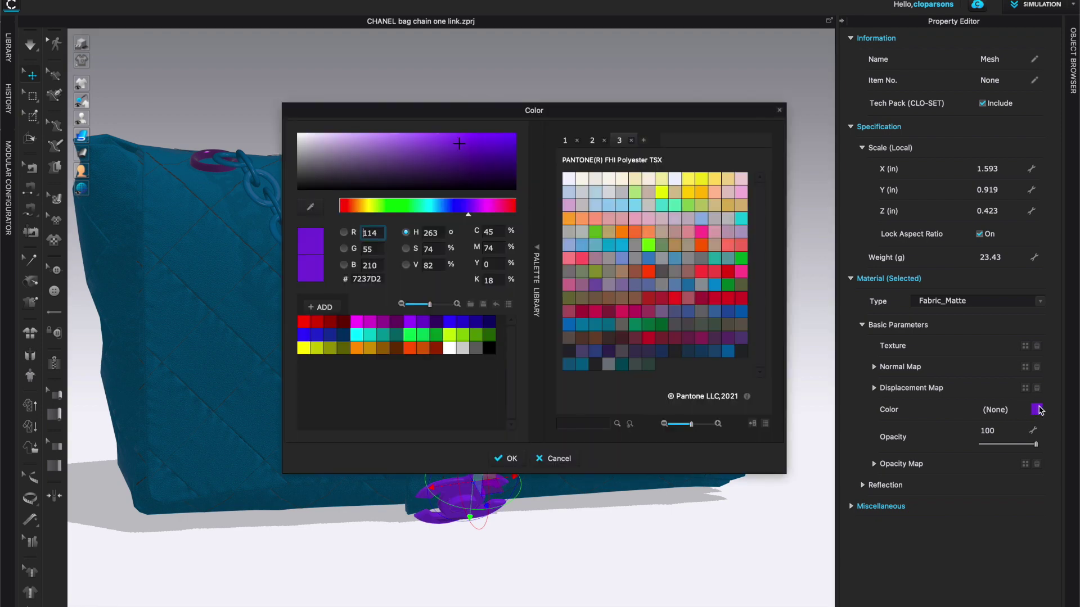
double_click(371, 279)
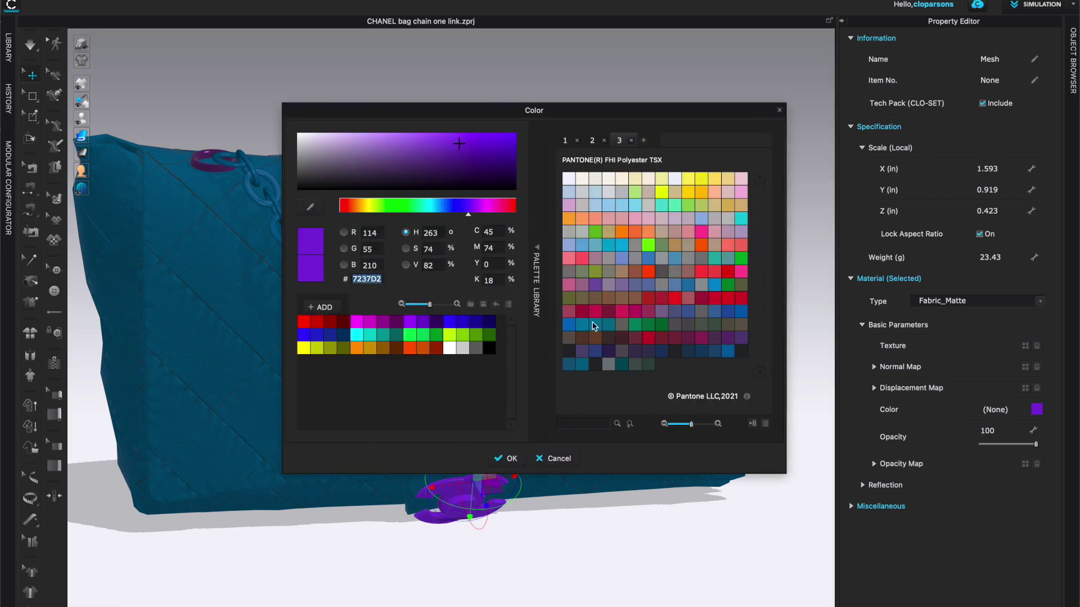
key("ctrl+v")
left_click(522, 466)
right_click_drag(611, 576, 634, 550)
scroll(643, 553, "down", 3)
scroll(633, 550, "up", 6)
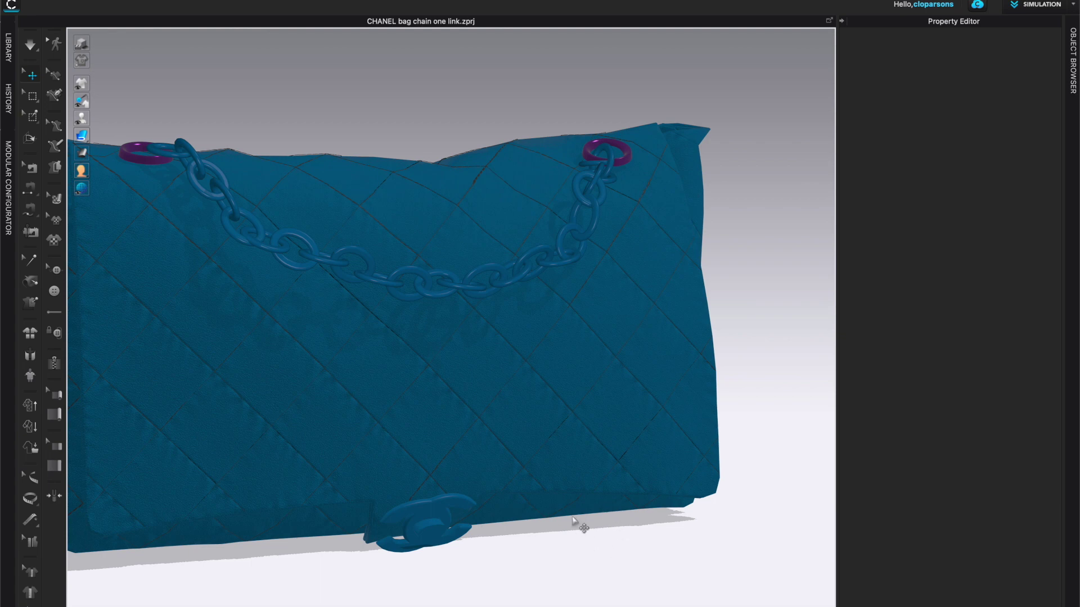
scroll(520, 326, "down", 2)
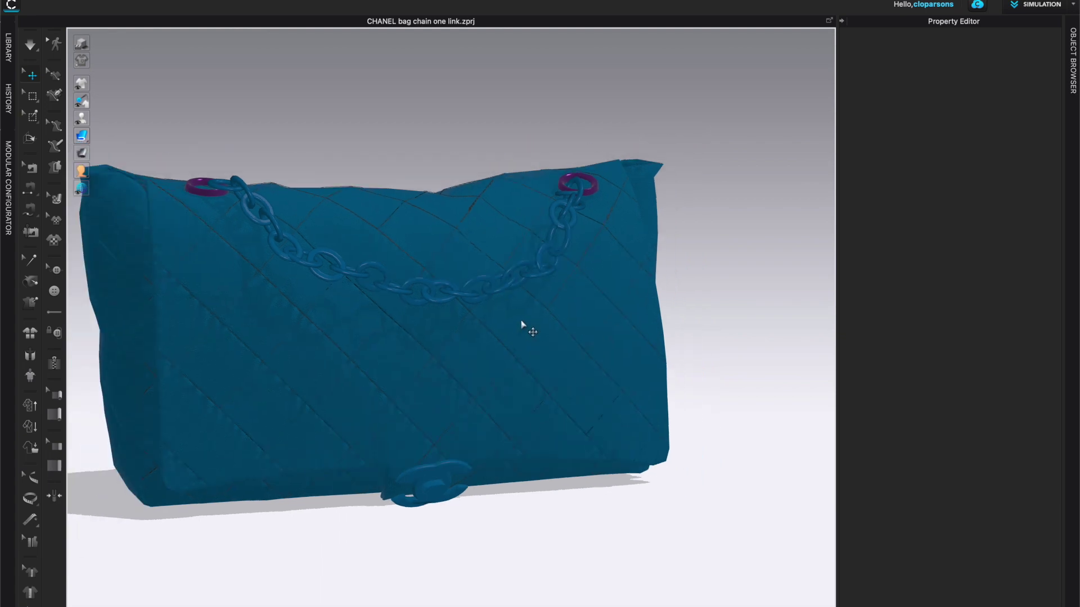
Change the chain's colour to Pantone Cheeky Pink and copy its hex code F45995
left_click(512, 268)
left_click(1025, 541)
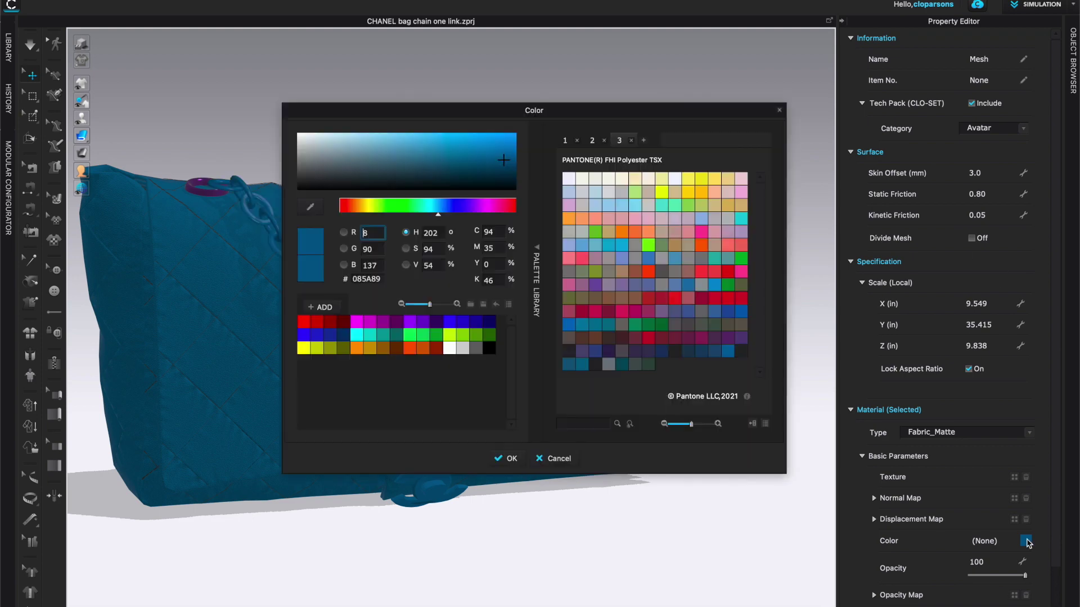
left_click(741, 272)
left_click_drag(638, 112, 832, 32)
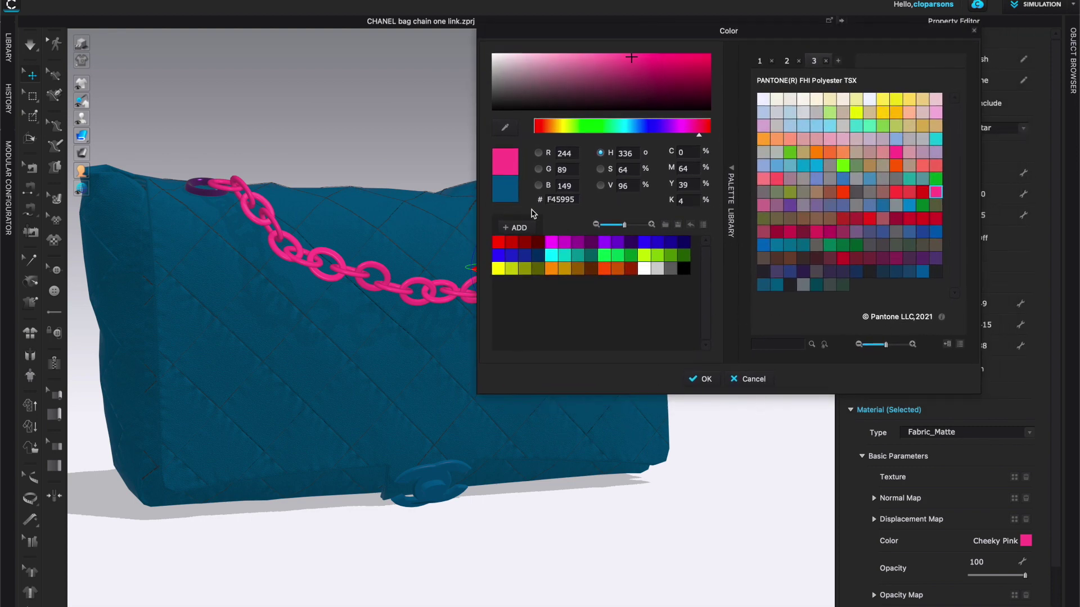
double_click(577, 201)
left_click(706, 379)
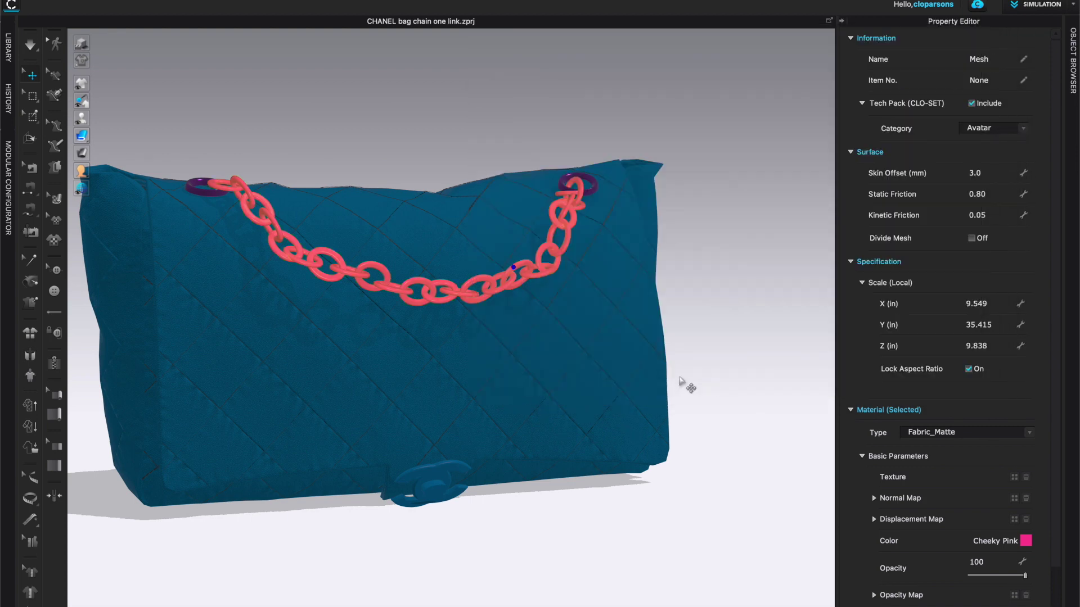
Recolour the CC clasp with the chain's pink, F45995
left_click(427, 485)
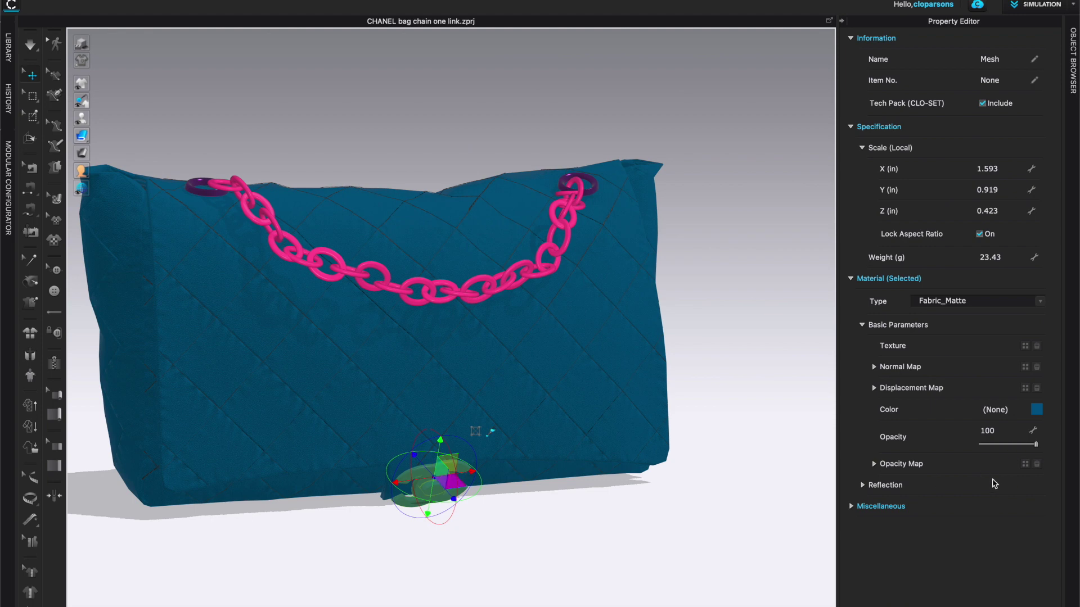
left_click(1036, 409)
double_click(382, 279)
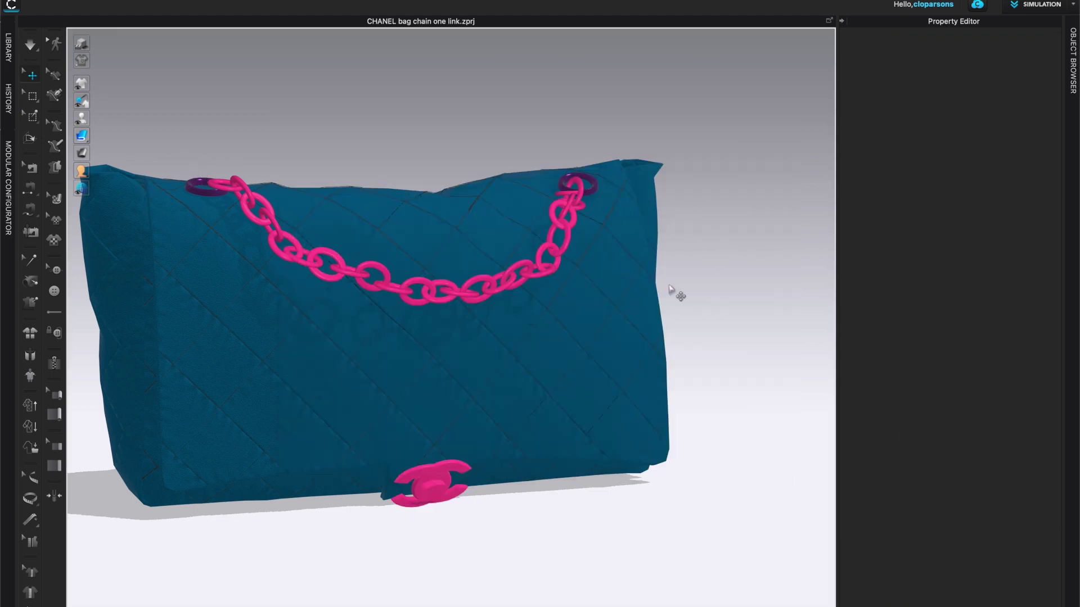
Recolour the ring-shaped button style used for the bag's chain rings with the chain's pink, F45995
right_click_drag(723, 491, 628, 480)
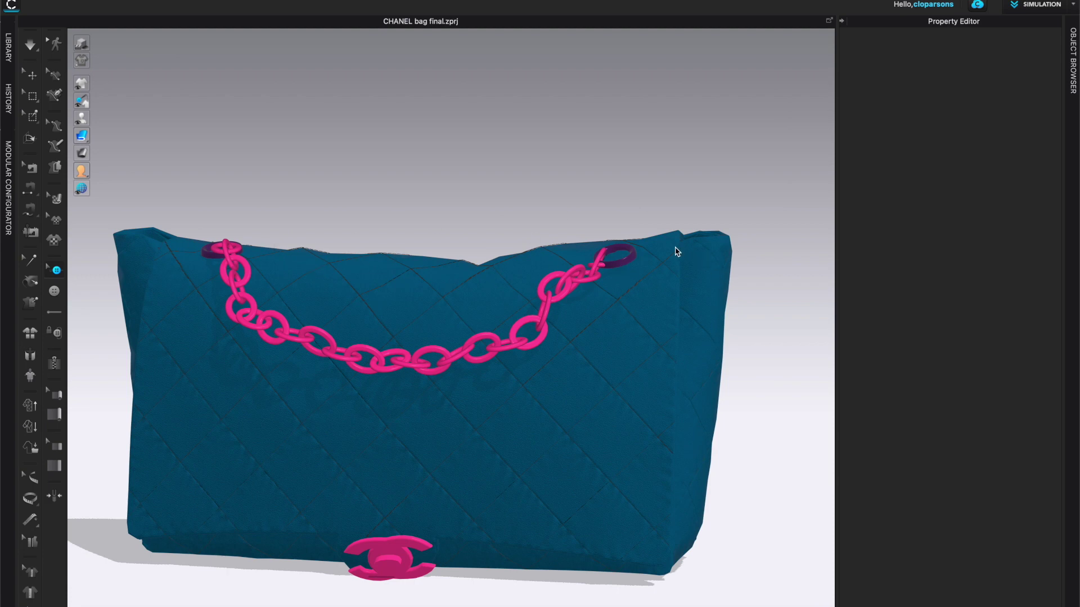
left_click(626, 260)
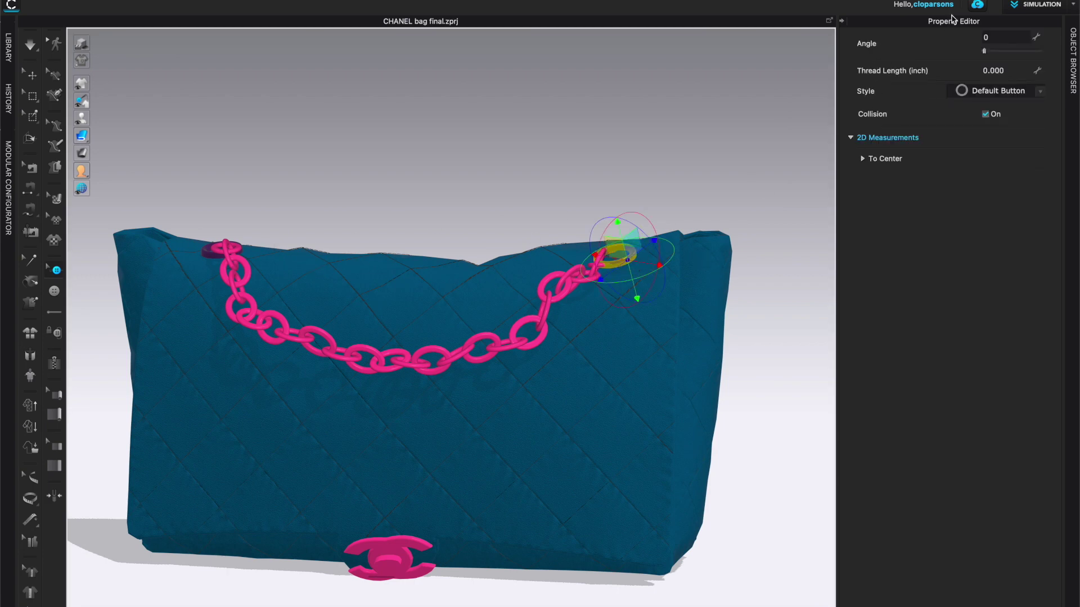
left_click(1075, 39)
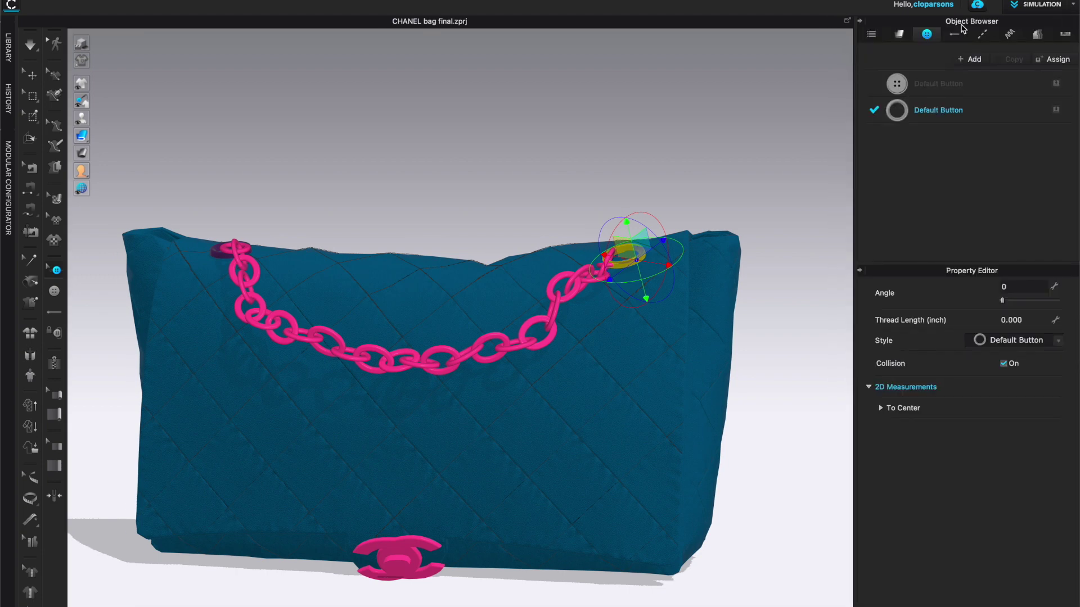
left_click(901, 33)
left_click(926, 35)
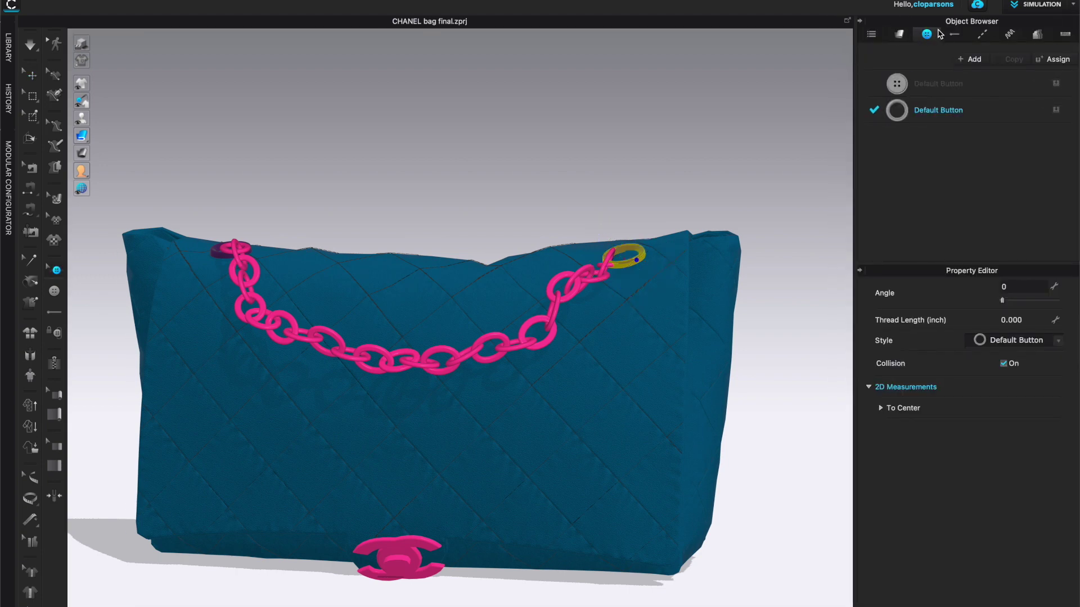
left_click(993, 113)
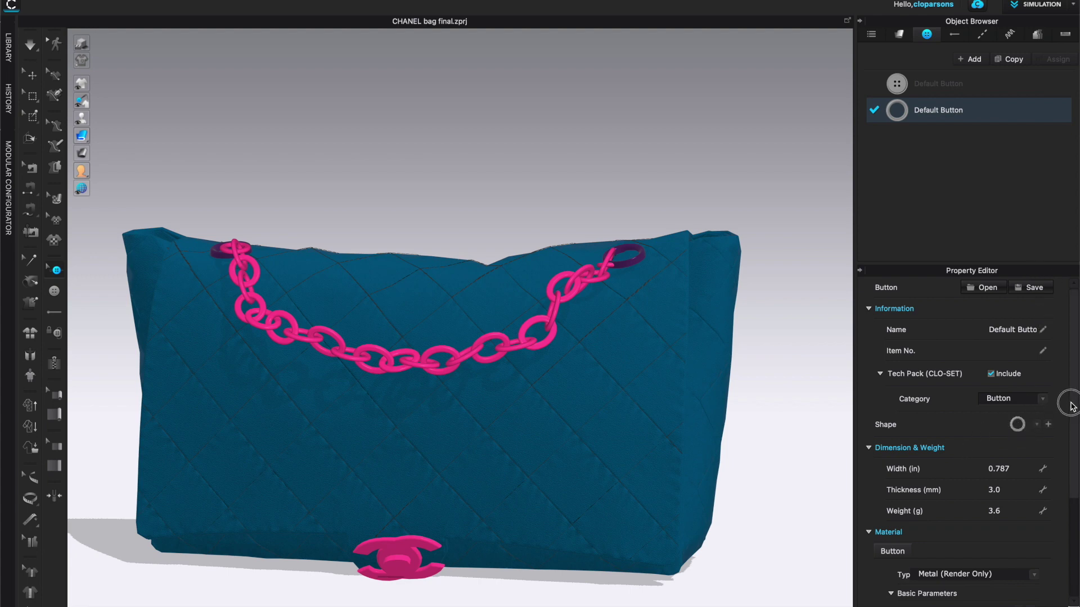
scroll(1071, 413, "down", 5)
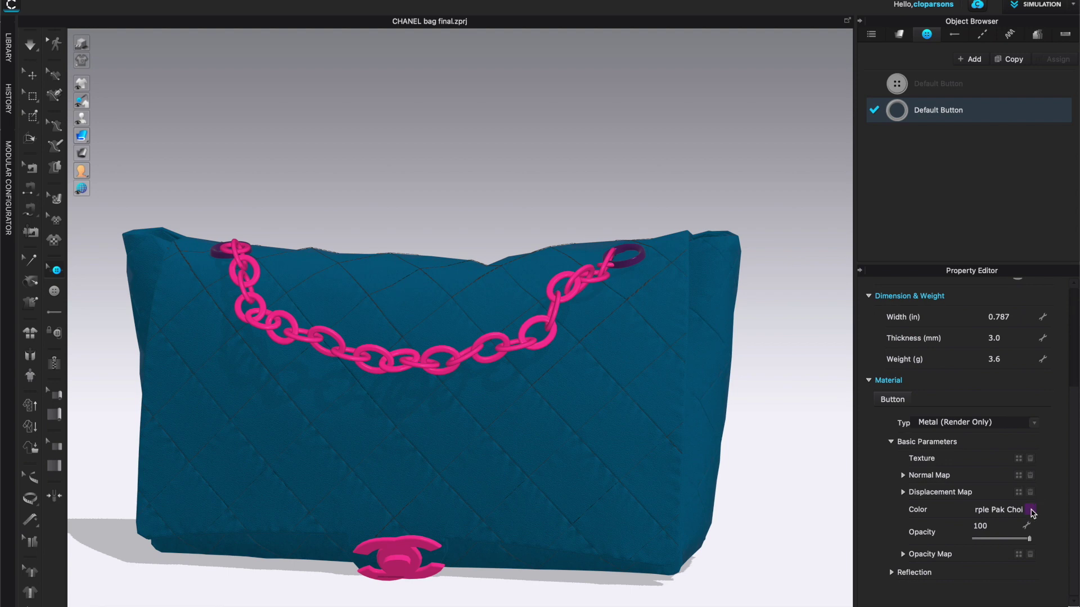
left_click(1031, 511)
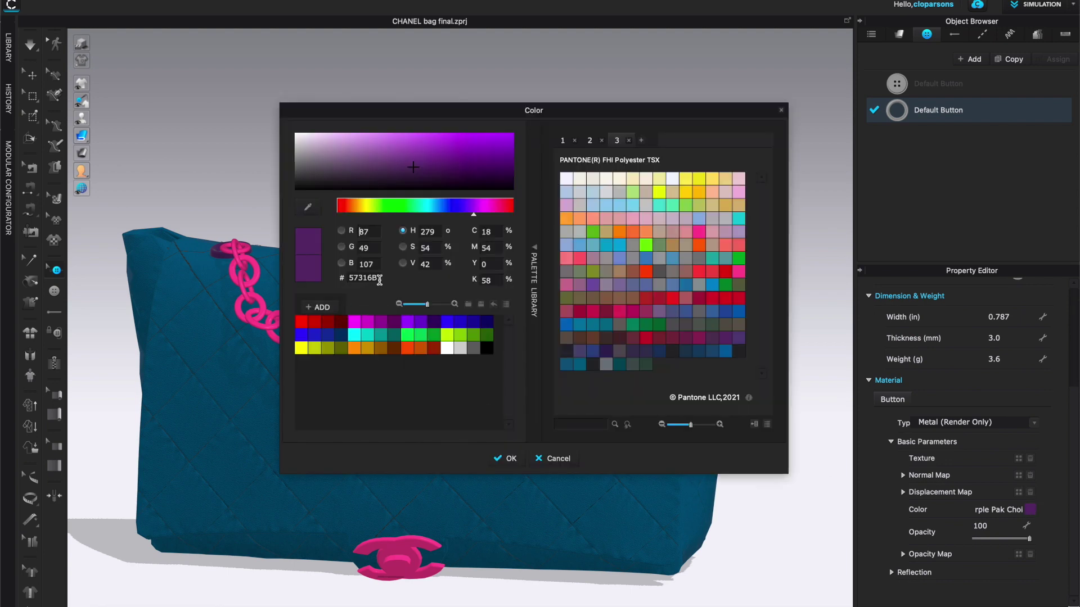
double_click(379, 276)
type("F45995")
key("Return")
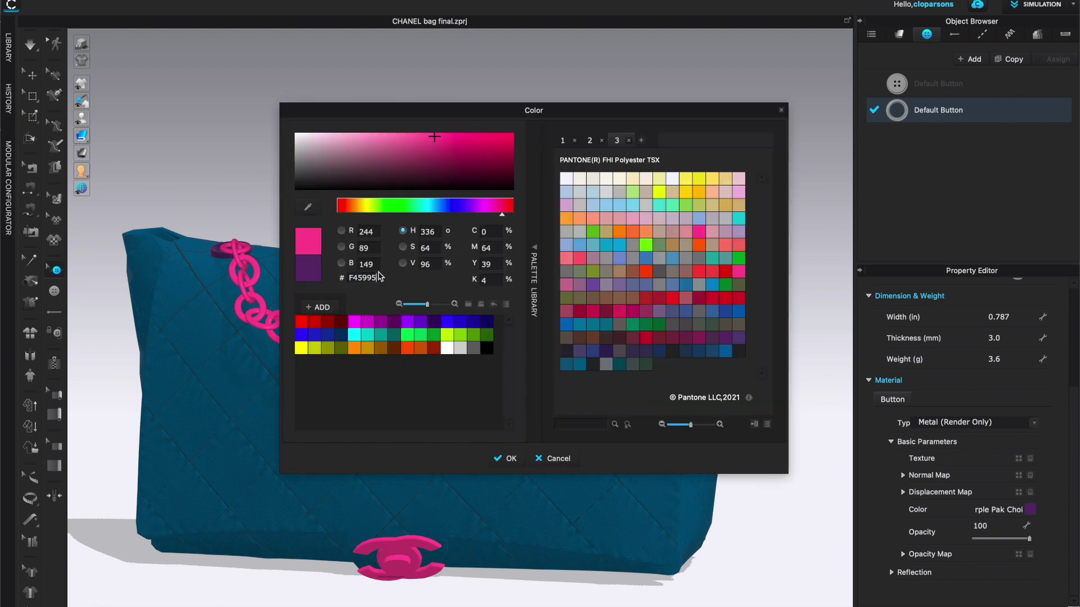
left_click(510, 458)
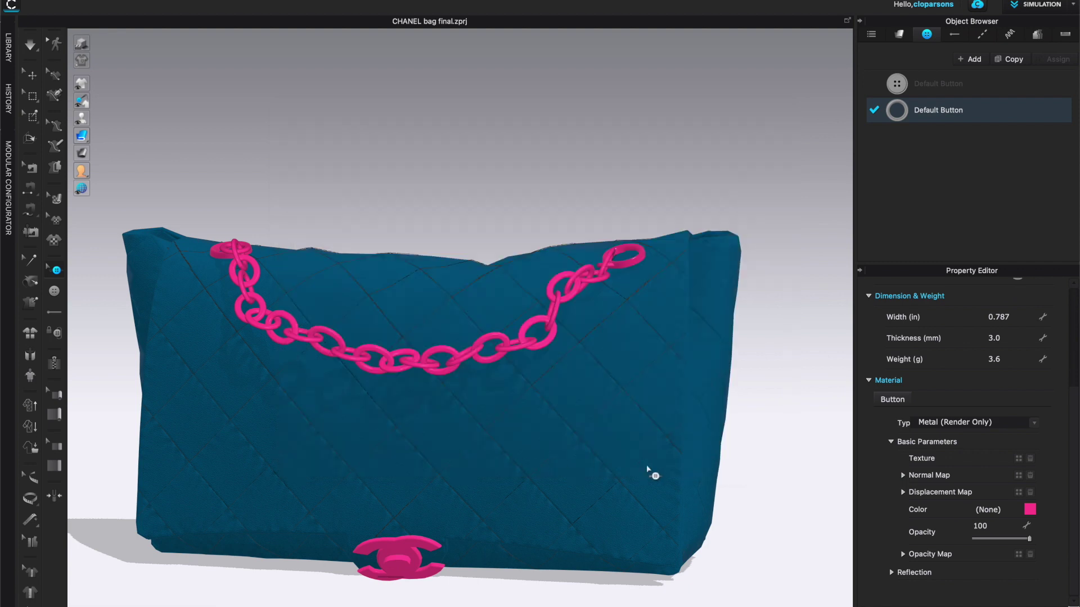
Clear the selection, hide the object and property settings, and inspect the bag's matching chain, rings and clasp from the front
left_click(817, 297)
left_click(860, 21)
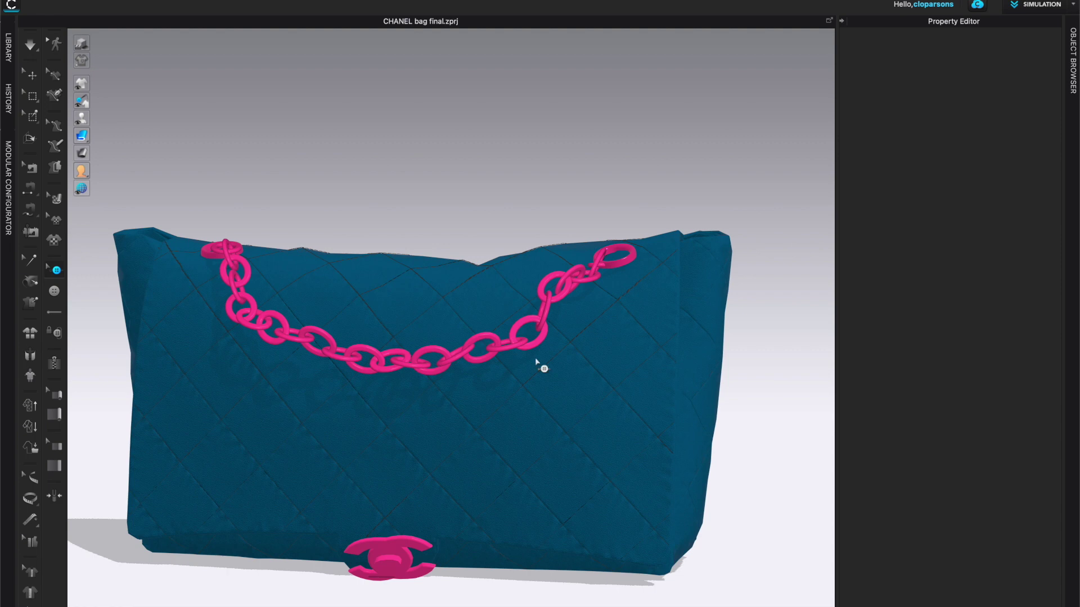
mouse_move(715, 391)
right_mouse_down()
mouse_move(717, 380)
mouse_move(718, 392)
right_mouse_up()
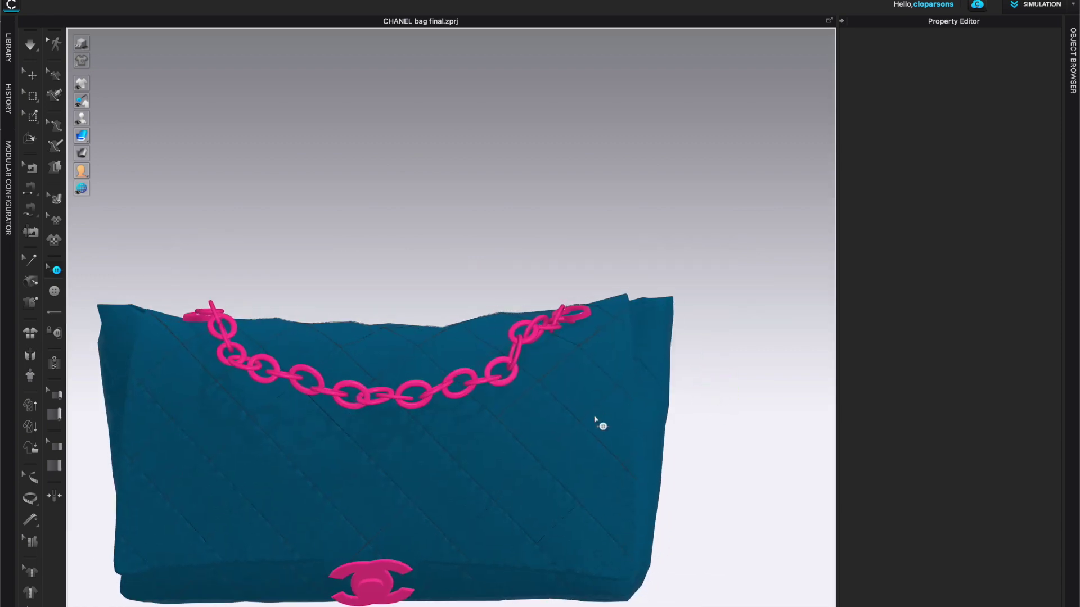
scroll(594, 419, "down", 1)
middle_click_drag(591, 415, 675, 354)
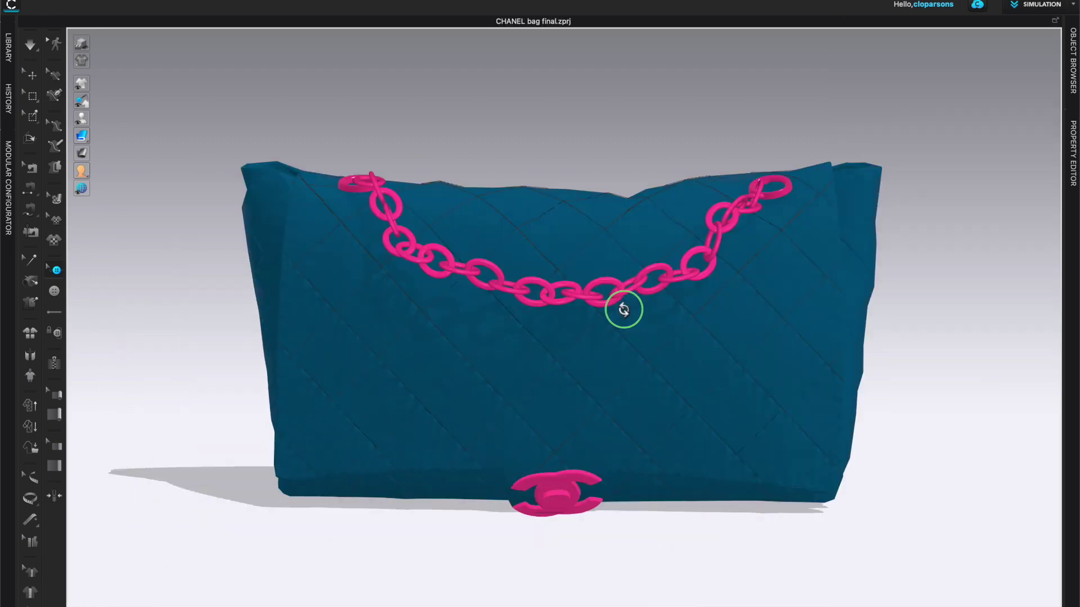
right_click_drag(624, 310, 625, 311)
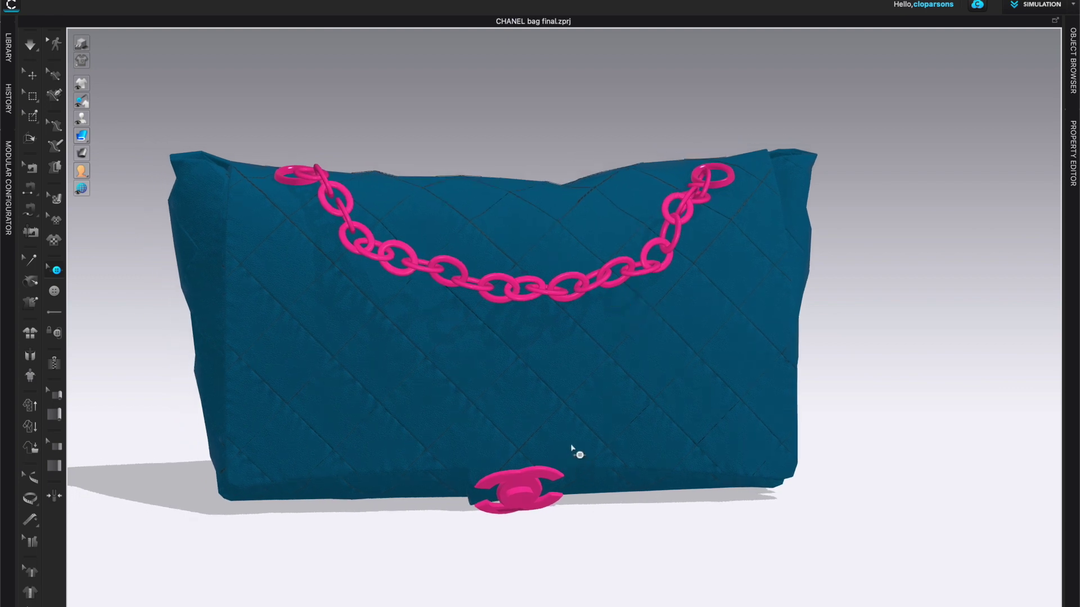